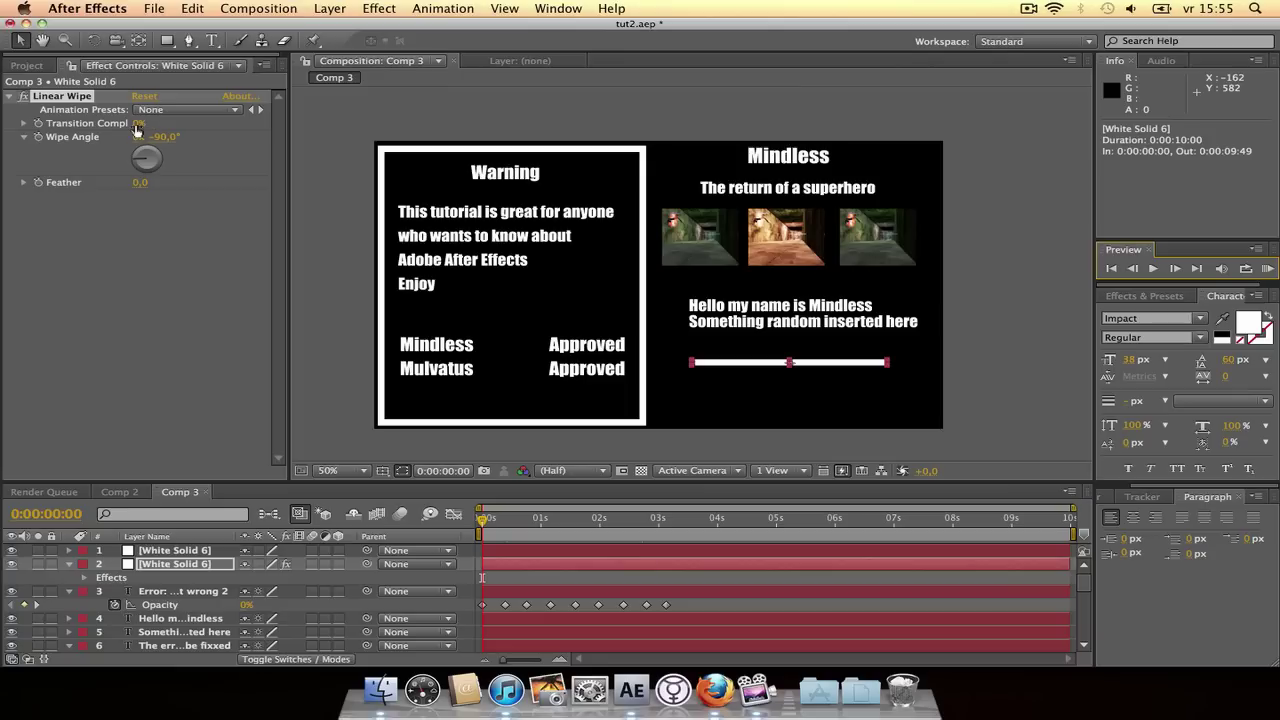
Keyframe the bar's Linear Wipe Transition Completion from 100% at the start of the composition to 0% at 0:00:01:05
drag(145, 125, 290, 137)
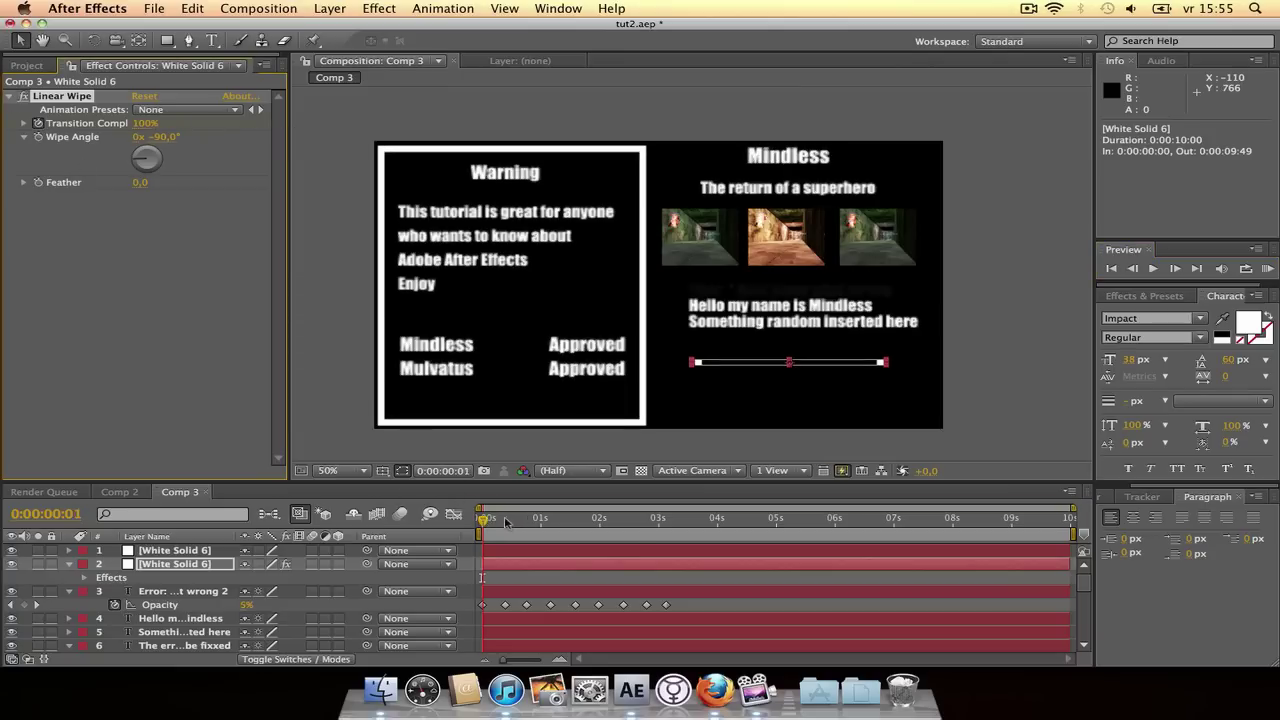
drag(483, 521, 546, 521)
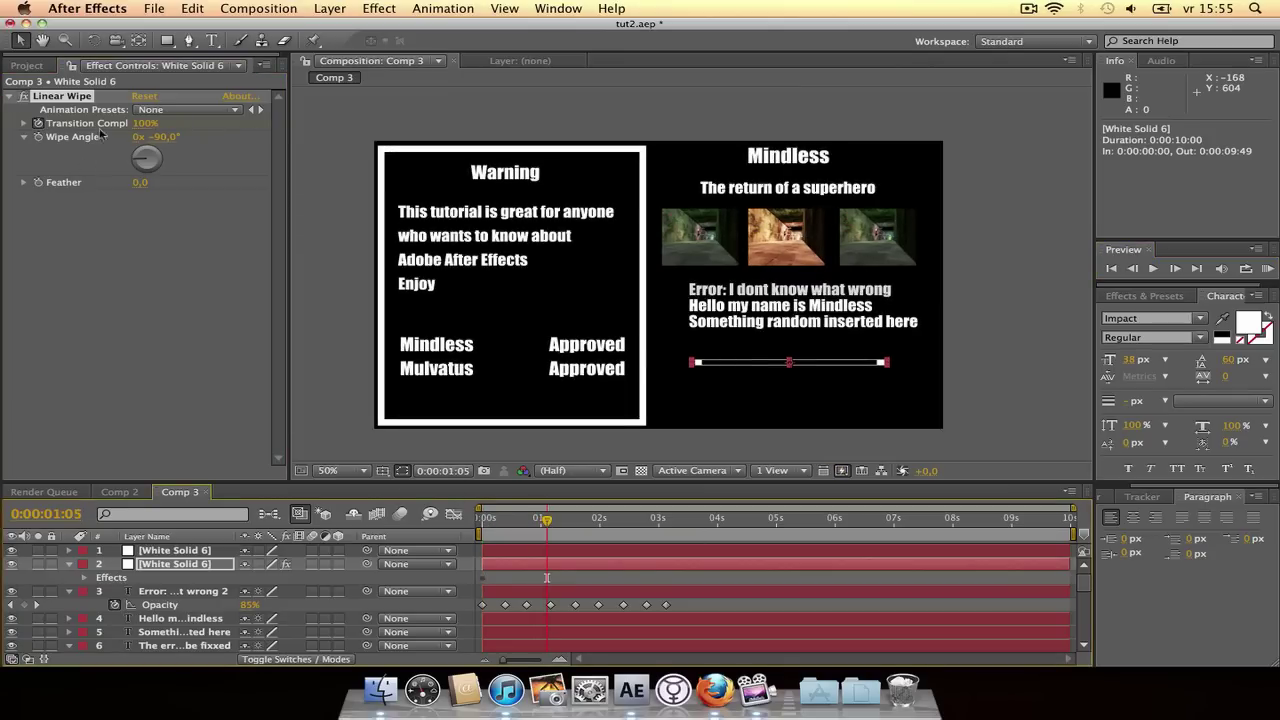
drag(140, 122, 70, 123)
Keyframe the wiped bar layer's opacity from 100% at 0:00:01:06 to 0% at 0:00:01:15
drag(546, 521, 531, 542)
key(k)
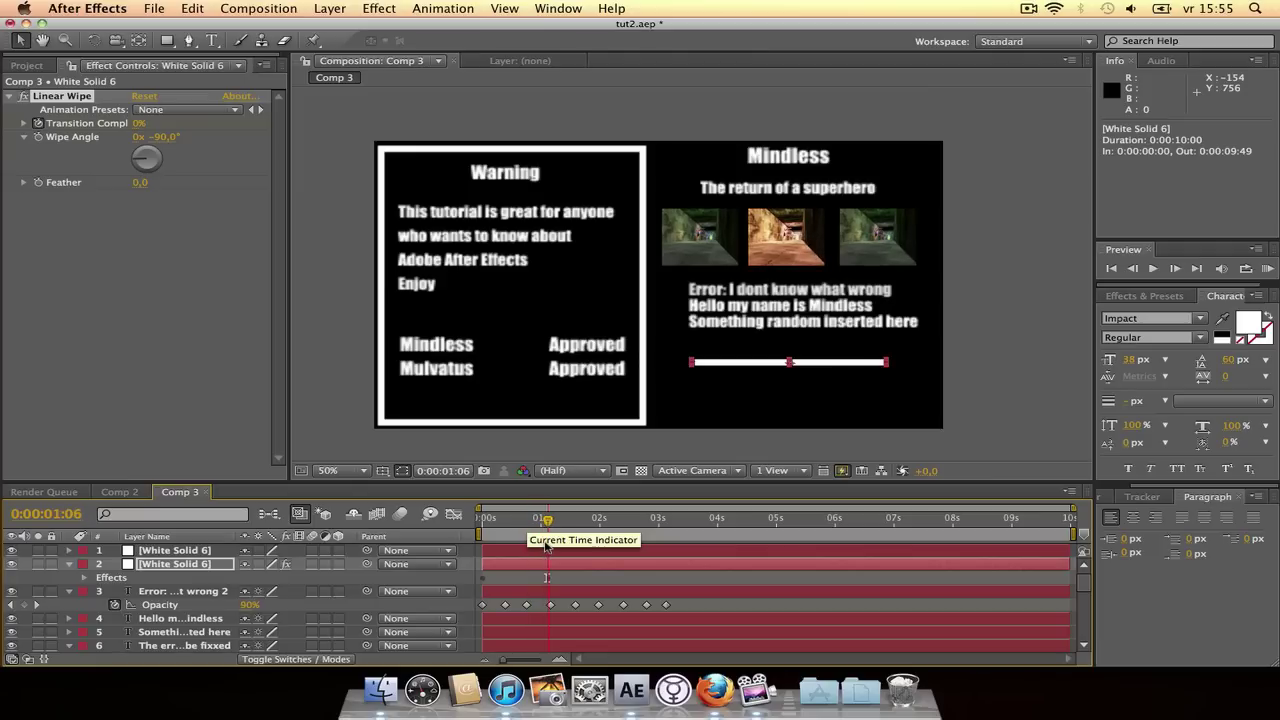
click(165, 564)
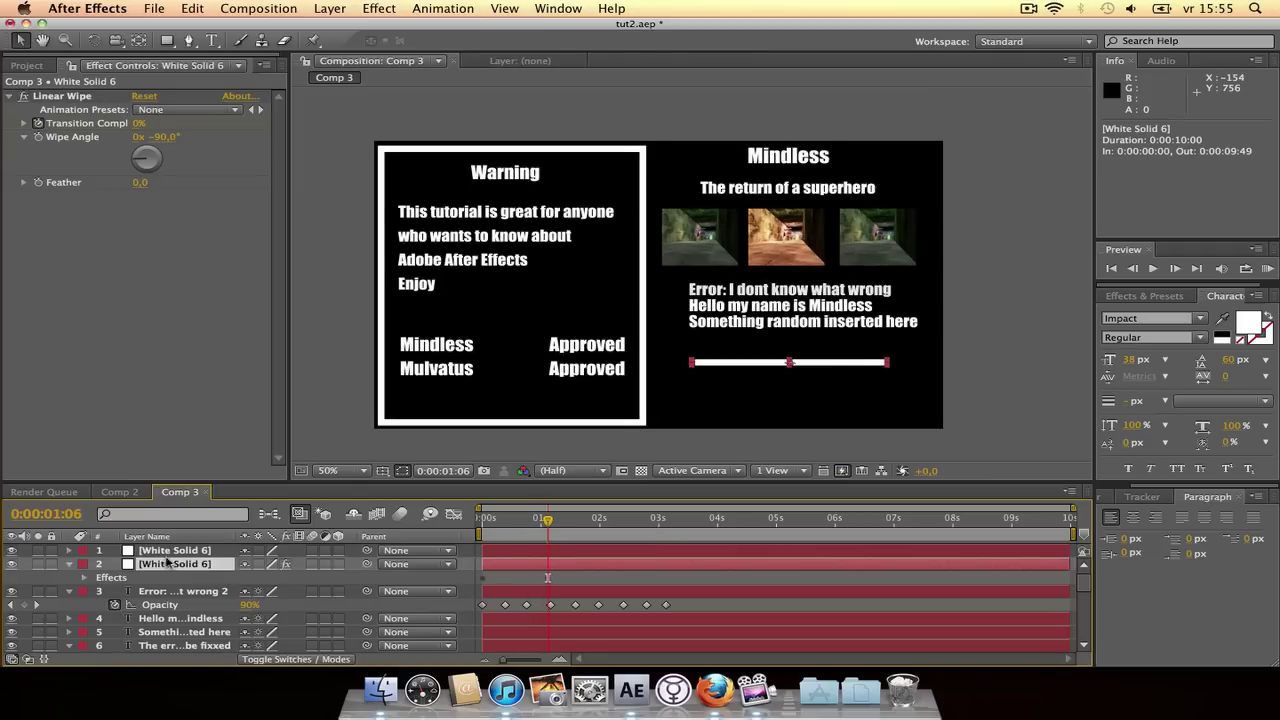
key(t)
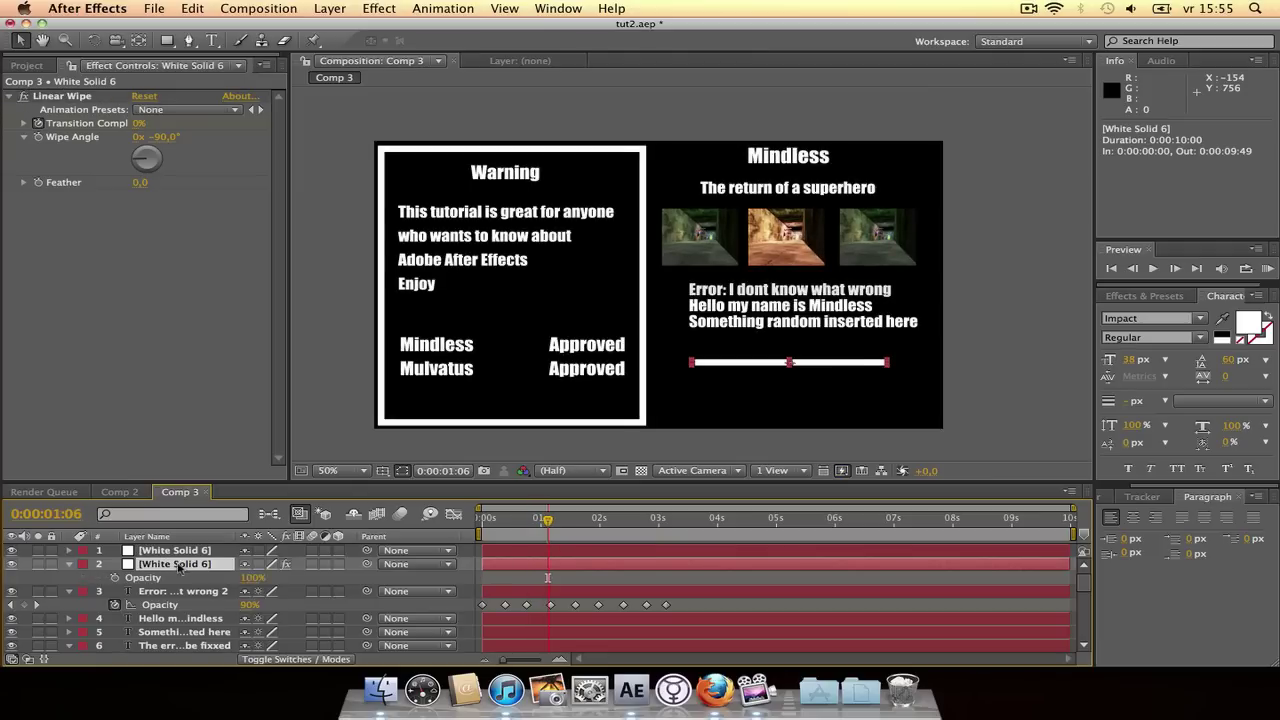
click(115, 578)
click(552, 520)
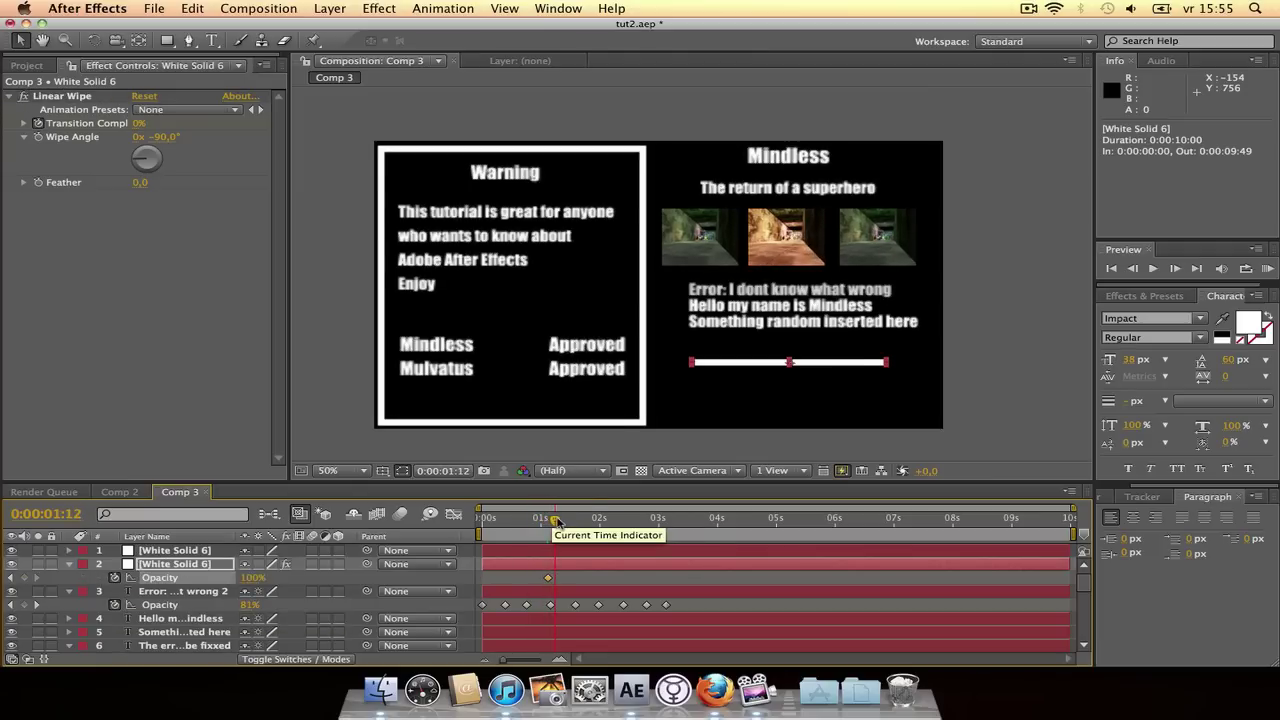
drag(556, 521, 559, 521)
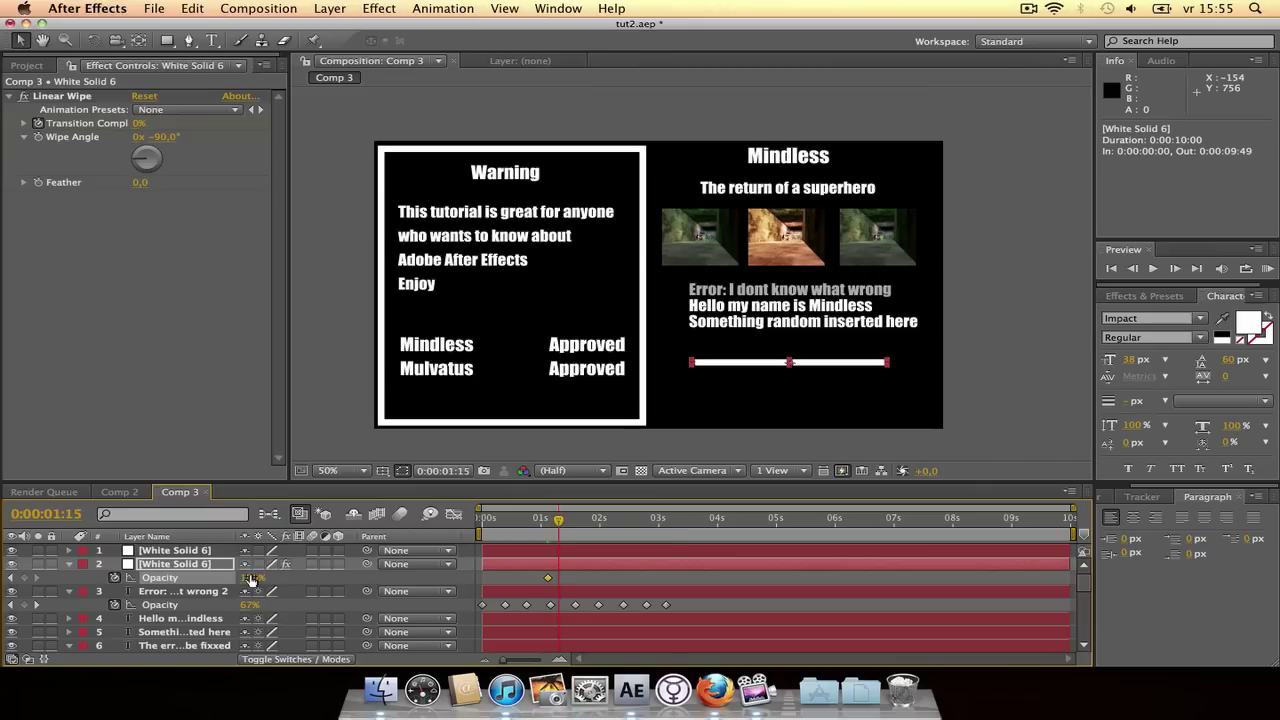
drag(252, 578, 230, 590)
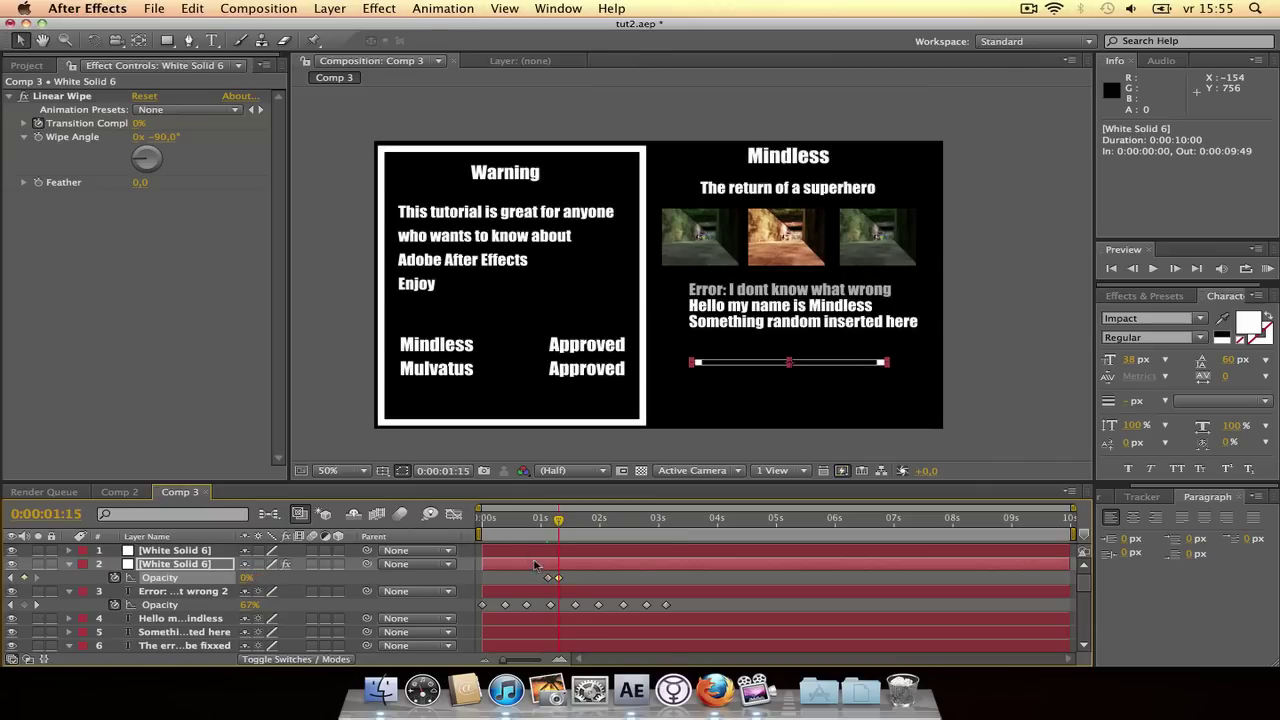
mouse_move(561, 523)
mouse_down()
mouse_move(550, 521)
mouse_move(558, 541)
mouse_up()
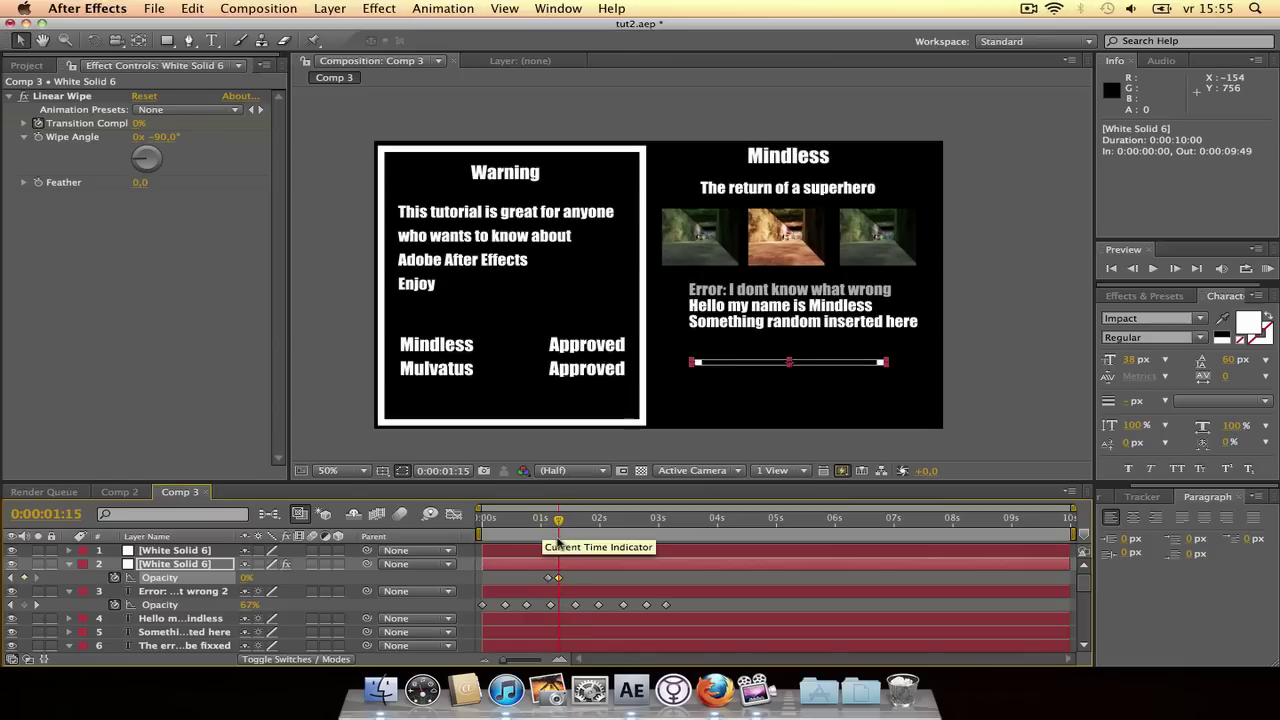
Duplicate the animated bar layer twice and shift the lower copy to start at 0:00:01:14
click(206, 566)
key(super+d)
key(super+d)
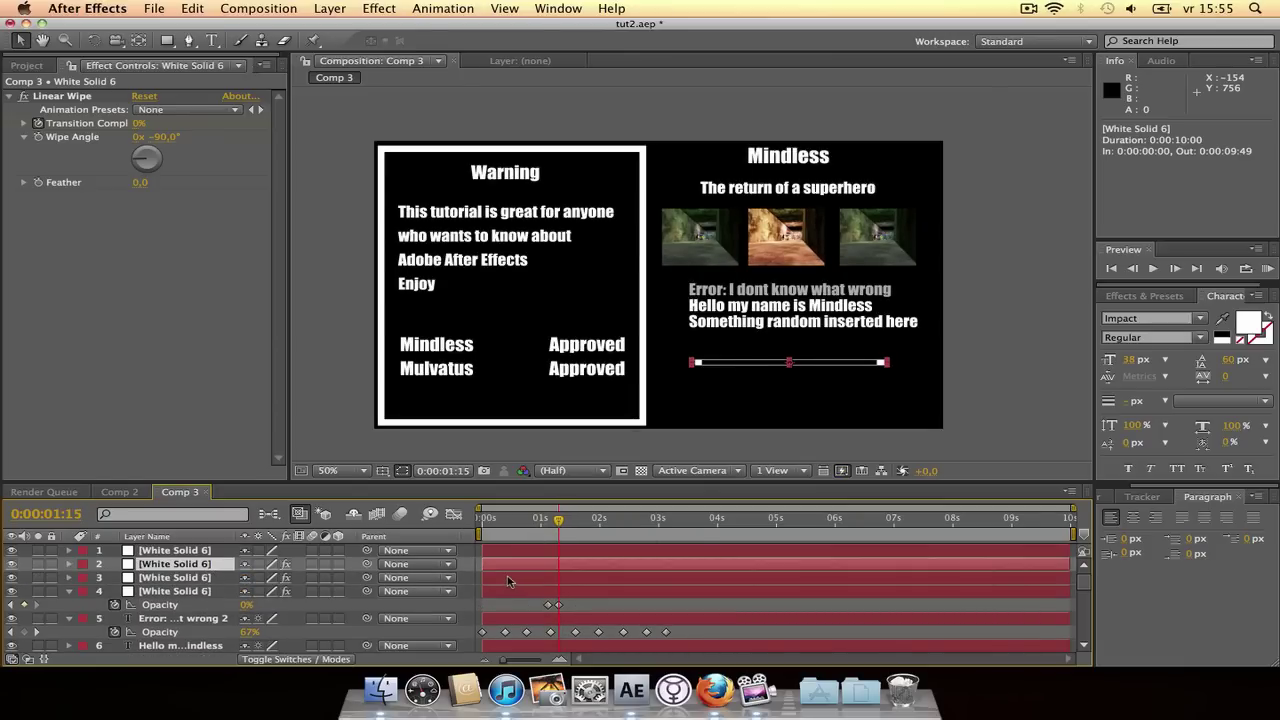
drag(508, 582, 582, 585)
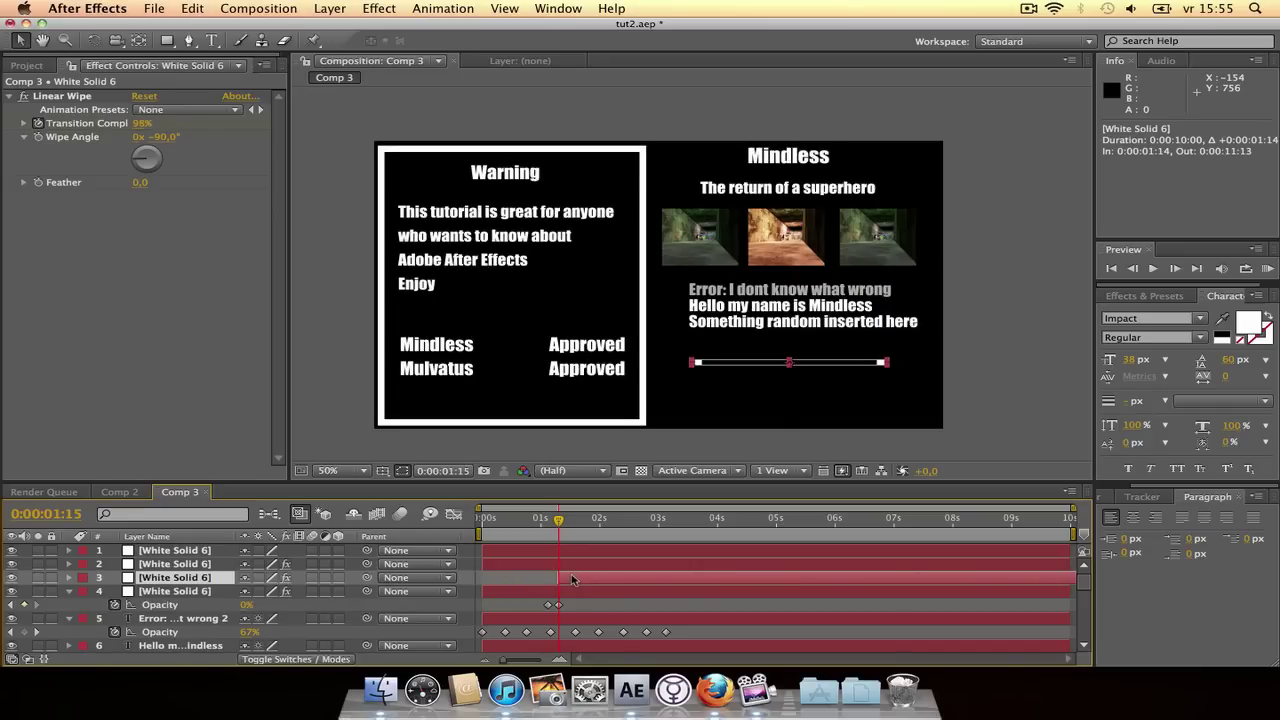
Find where the shifted copy's opacity fades out, and move the other duplicate to start at 0:00:02:31
key(t)
click(626, 530)
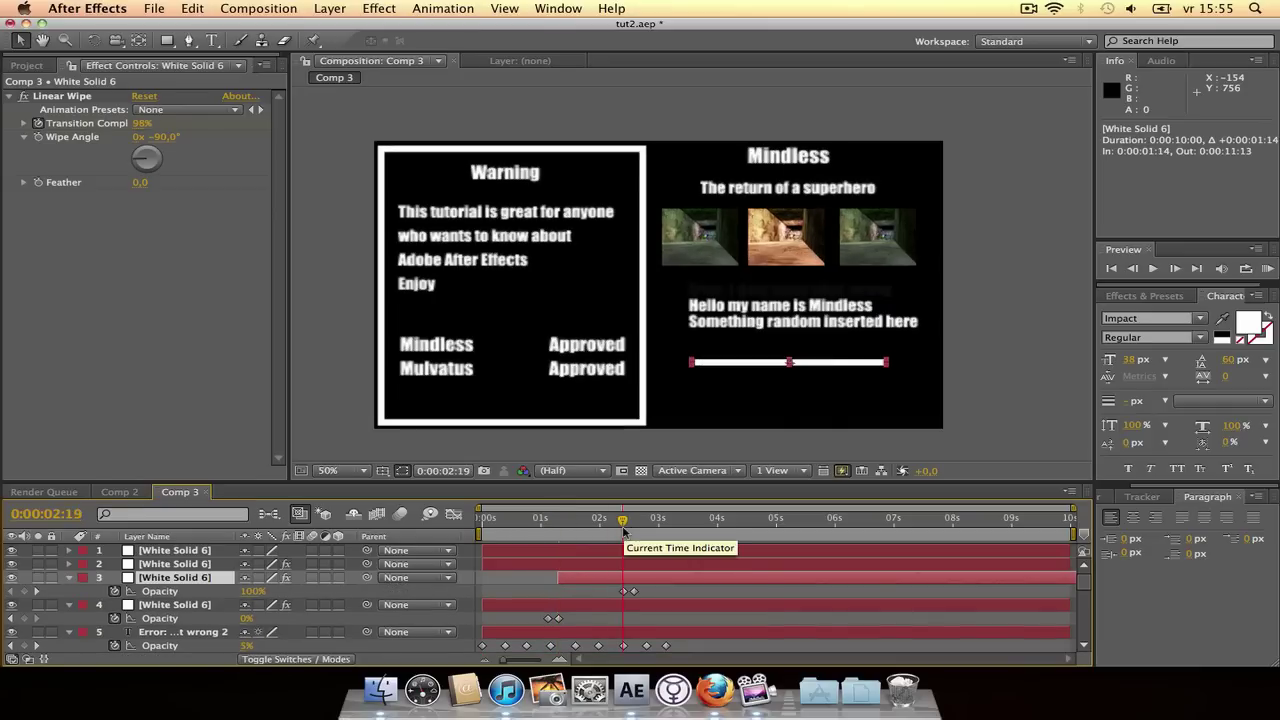
key(super+Up)
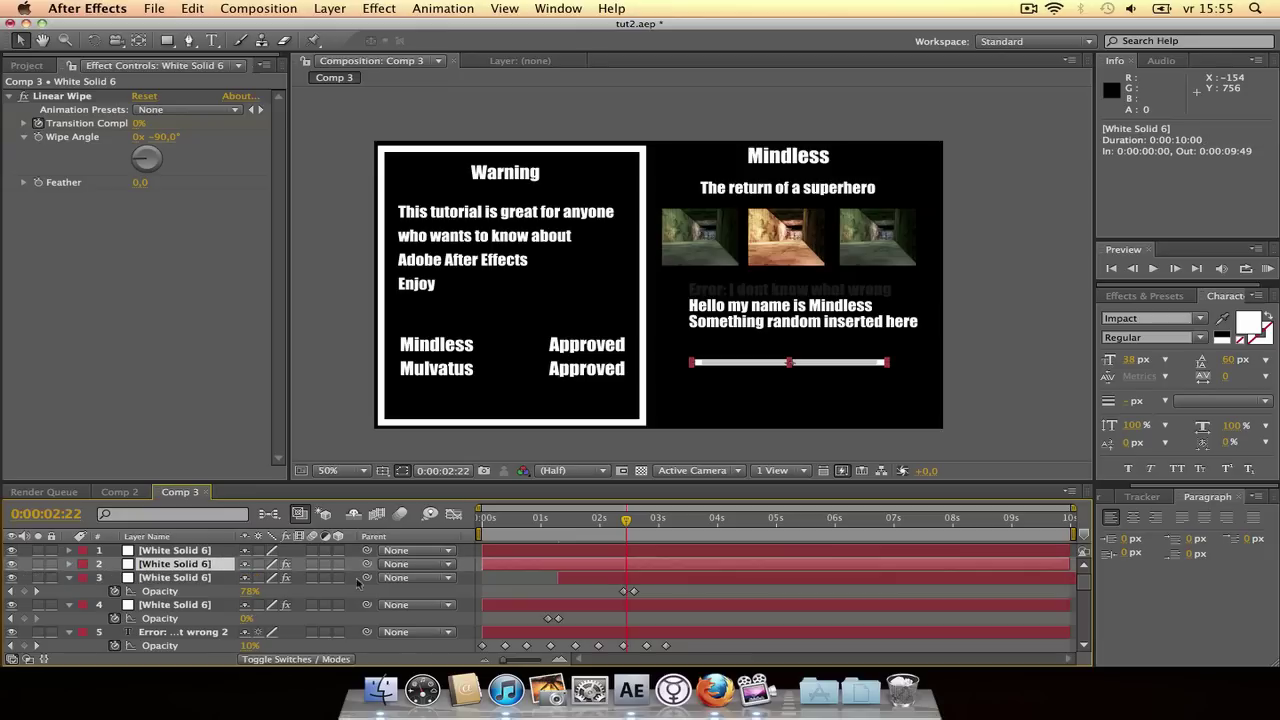
drag(514, 573, 670, 572)
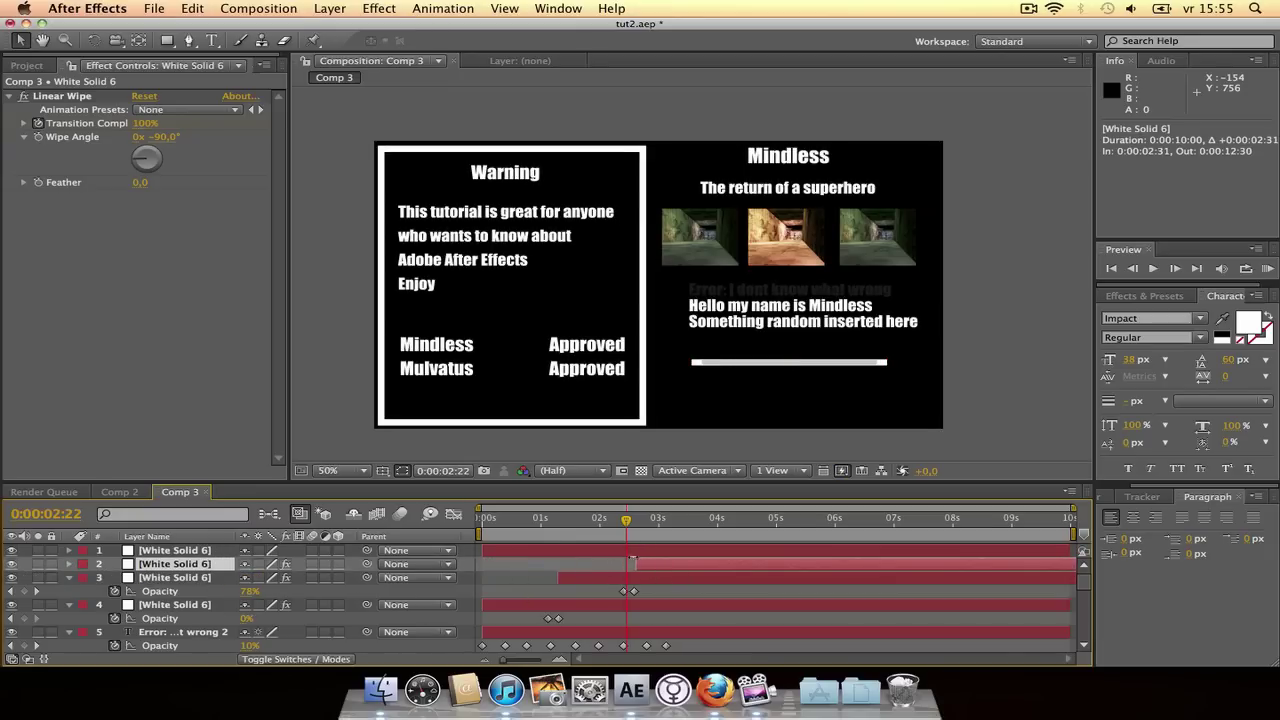
Pre-compose the four White Solid 6 layers as Pre-comp 1, moving all attributes into it, and scrub back to 0:00:01:03
click(192, 605)
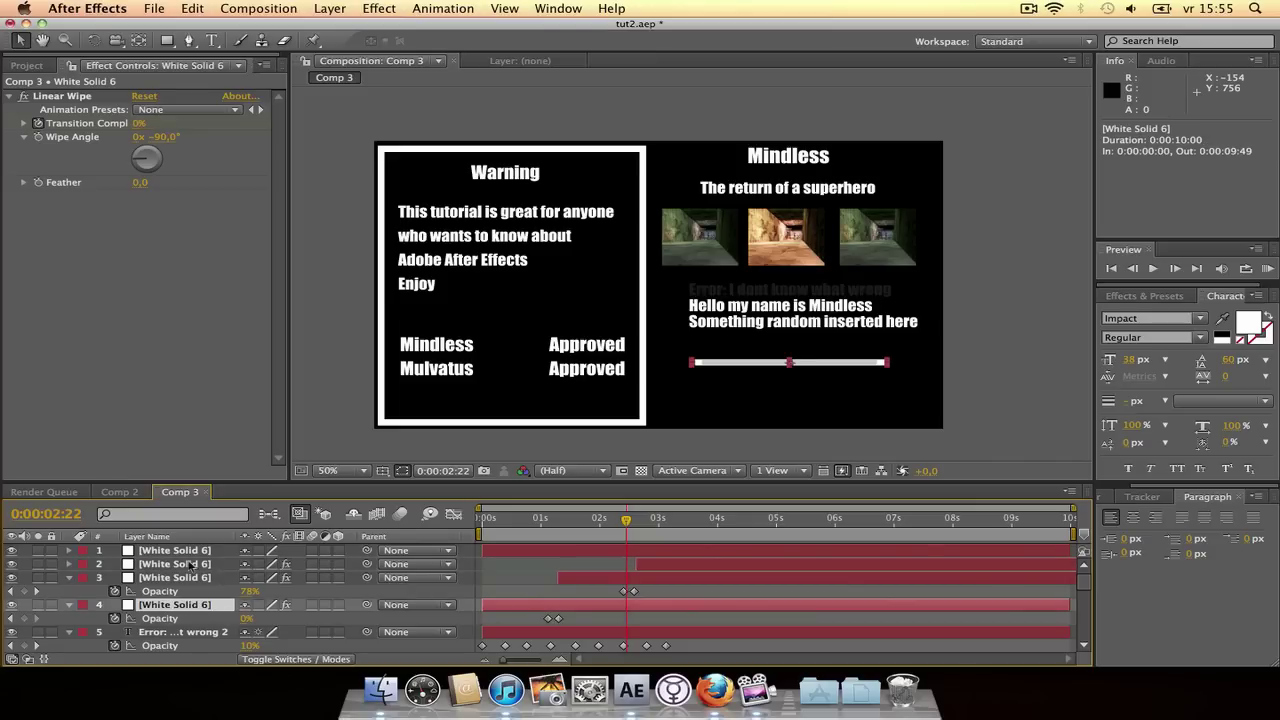
click(192, 540)
shift+click(194, 551)
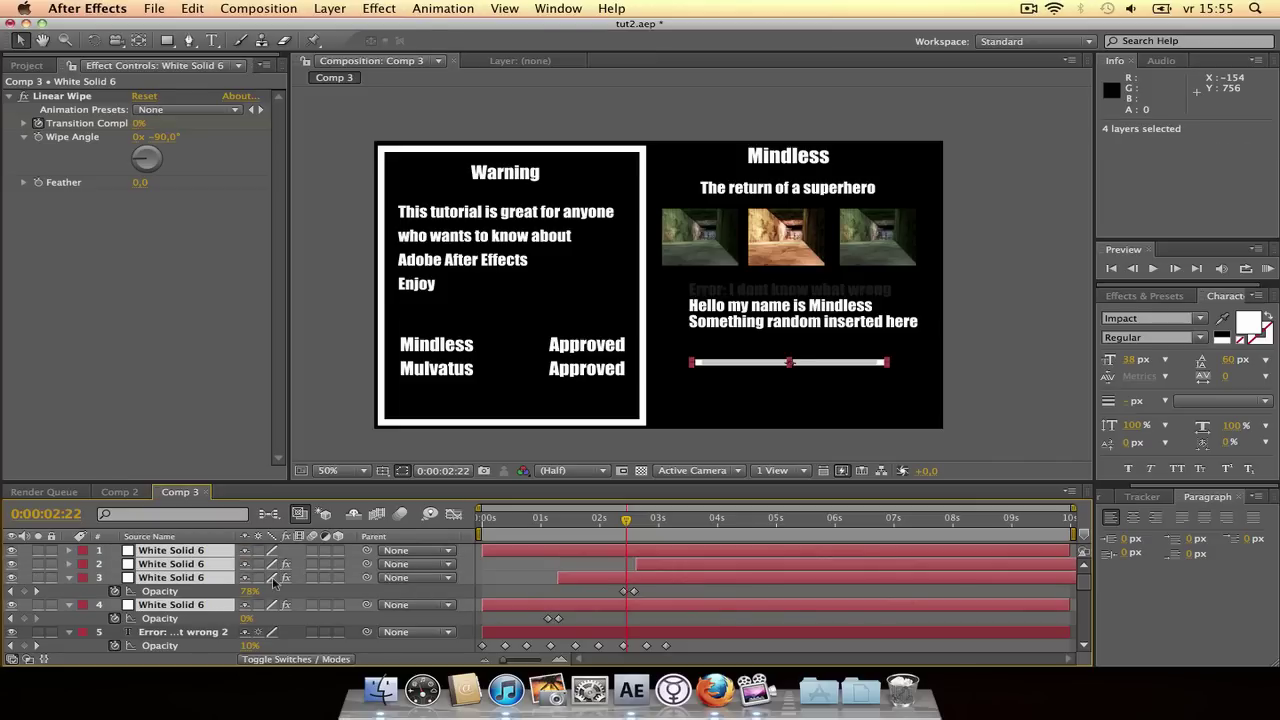
key(super+shift+c)
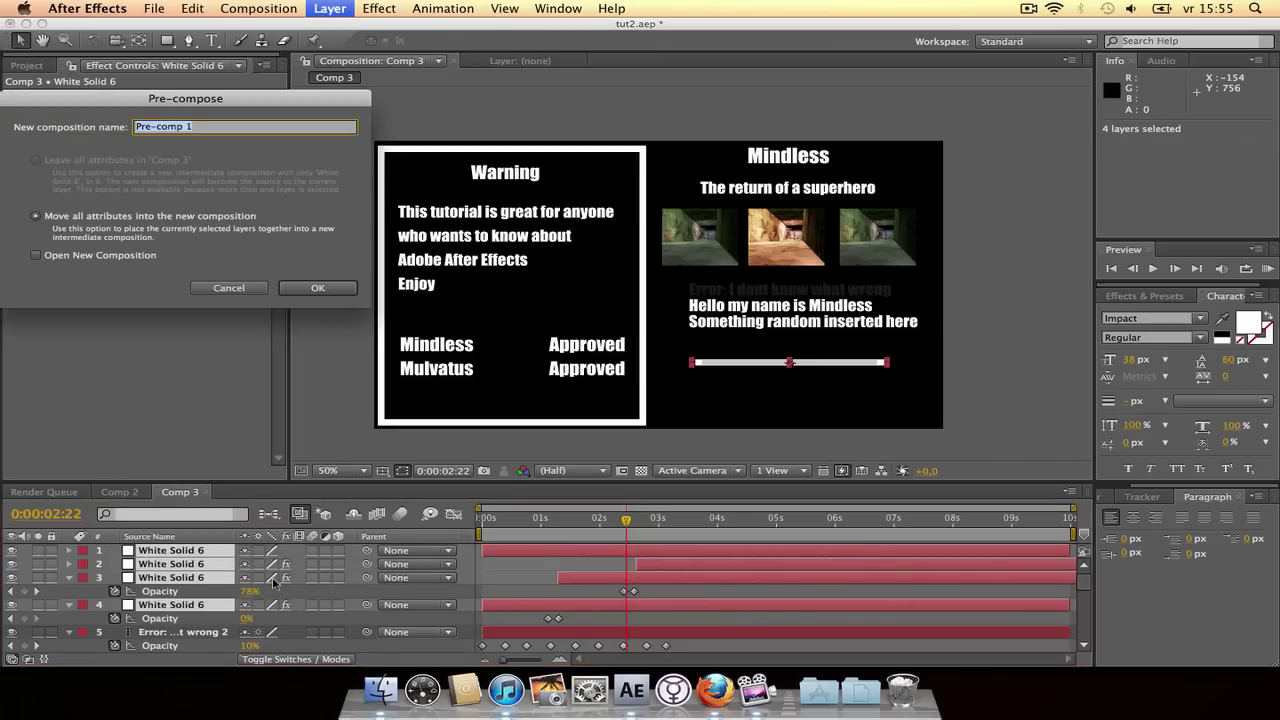
click(337, 289)
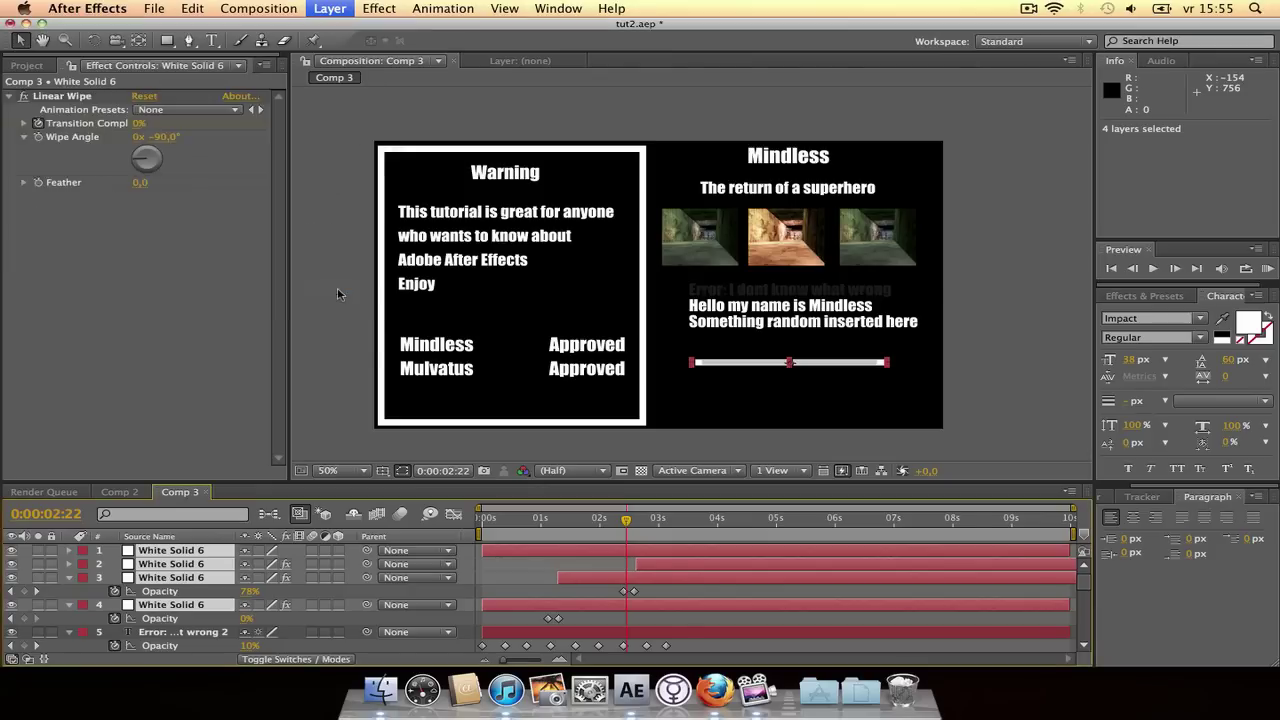
drag(620, 530, 544, 538)
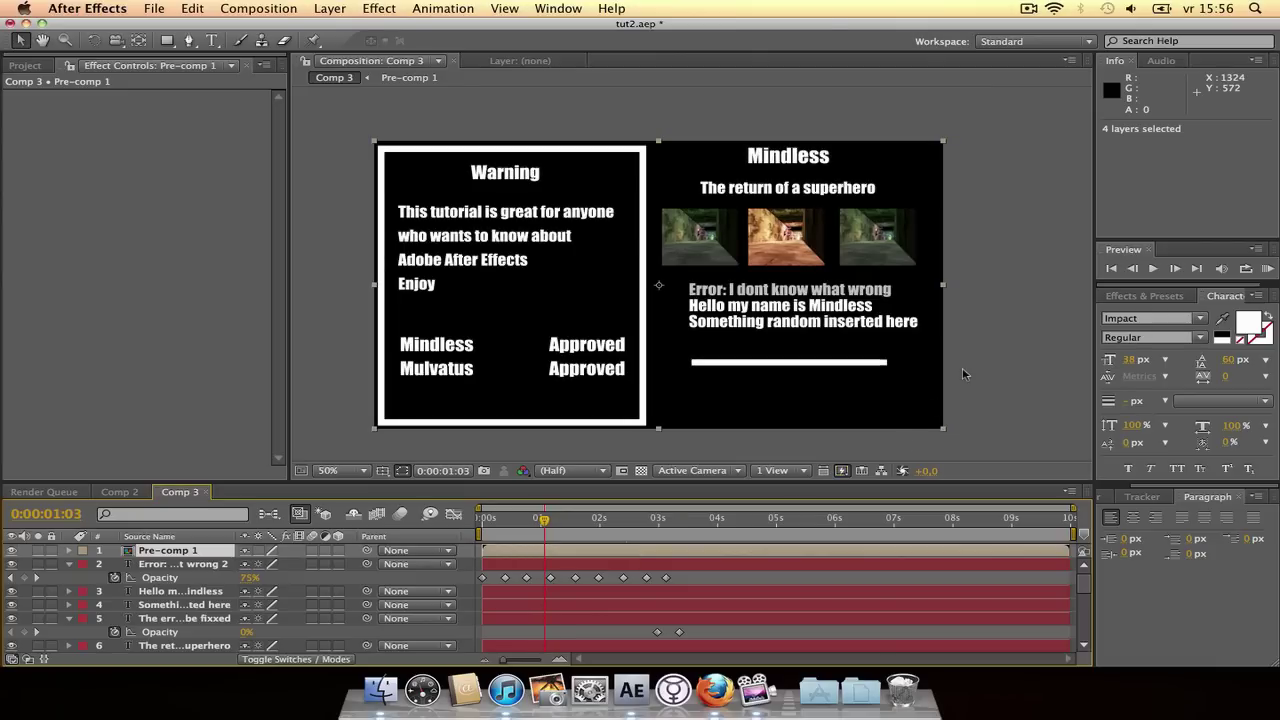
Create a white 230 x 129 px solid, place it at the loading bar's right end, and scale it to 32%
key(super+y)
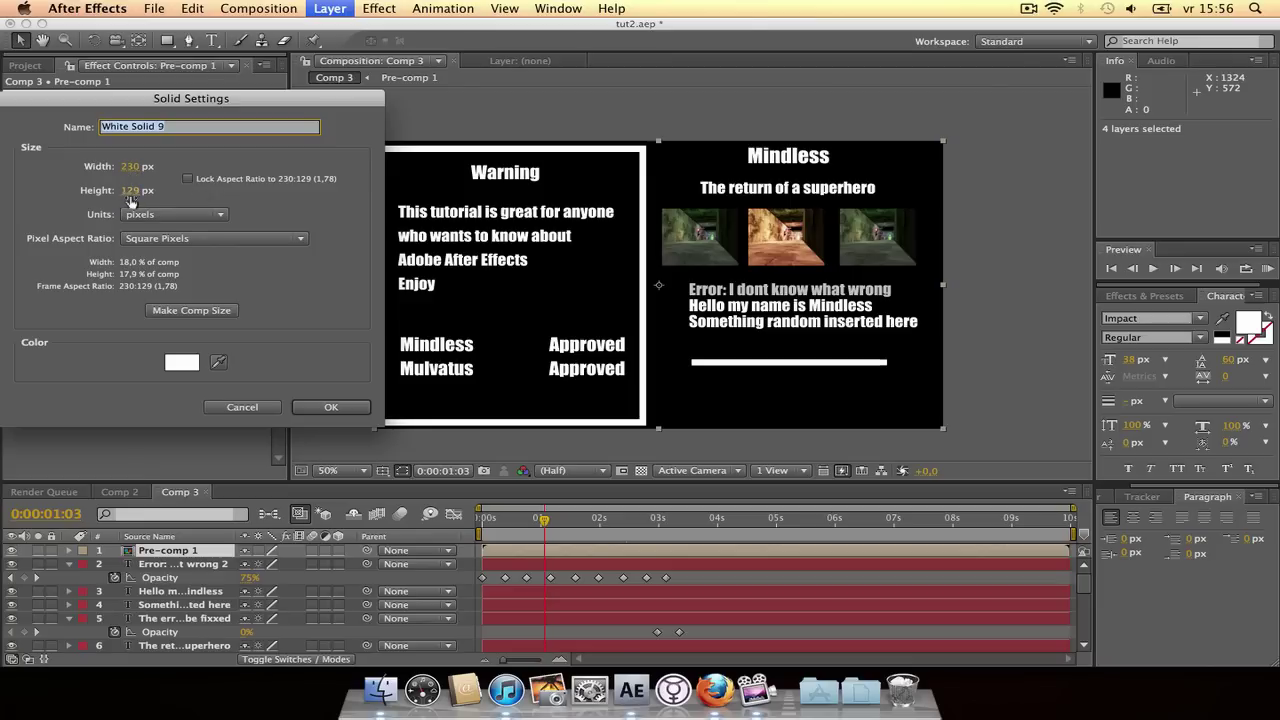
click(336, 416)
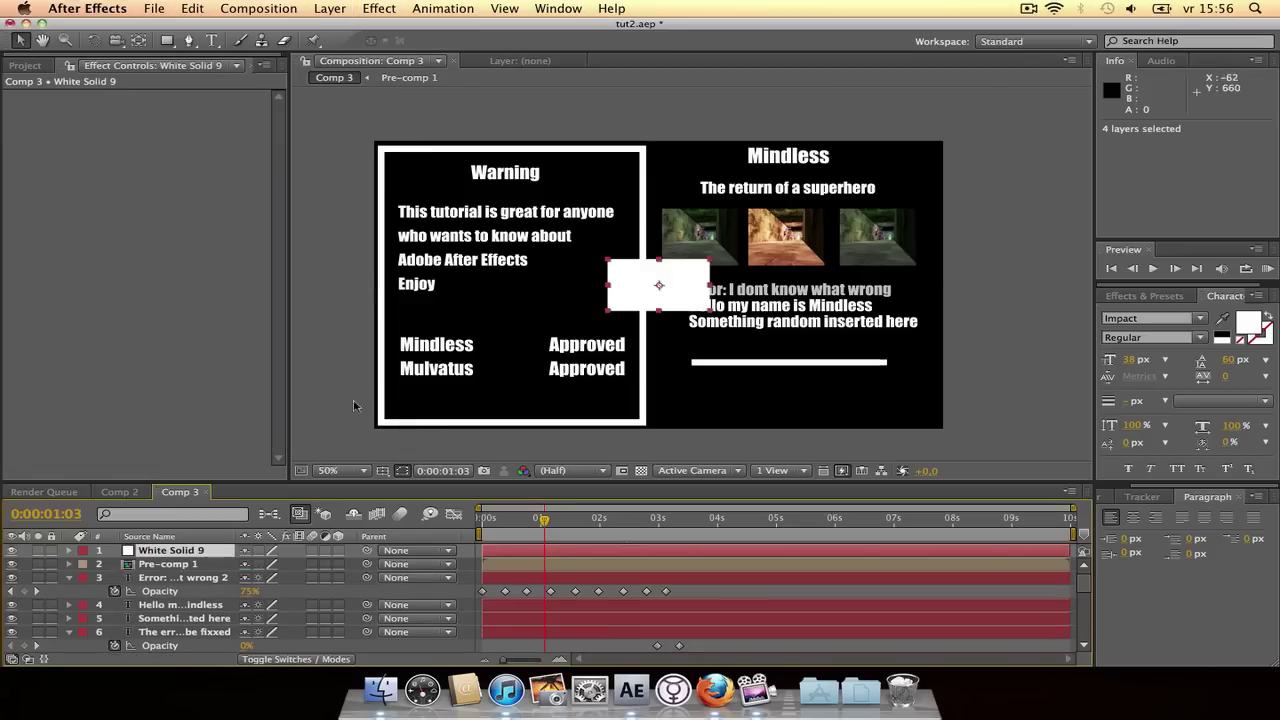
drag(610, 318, 843, 409)
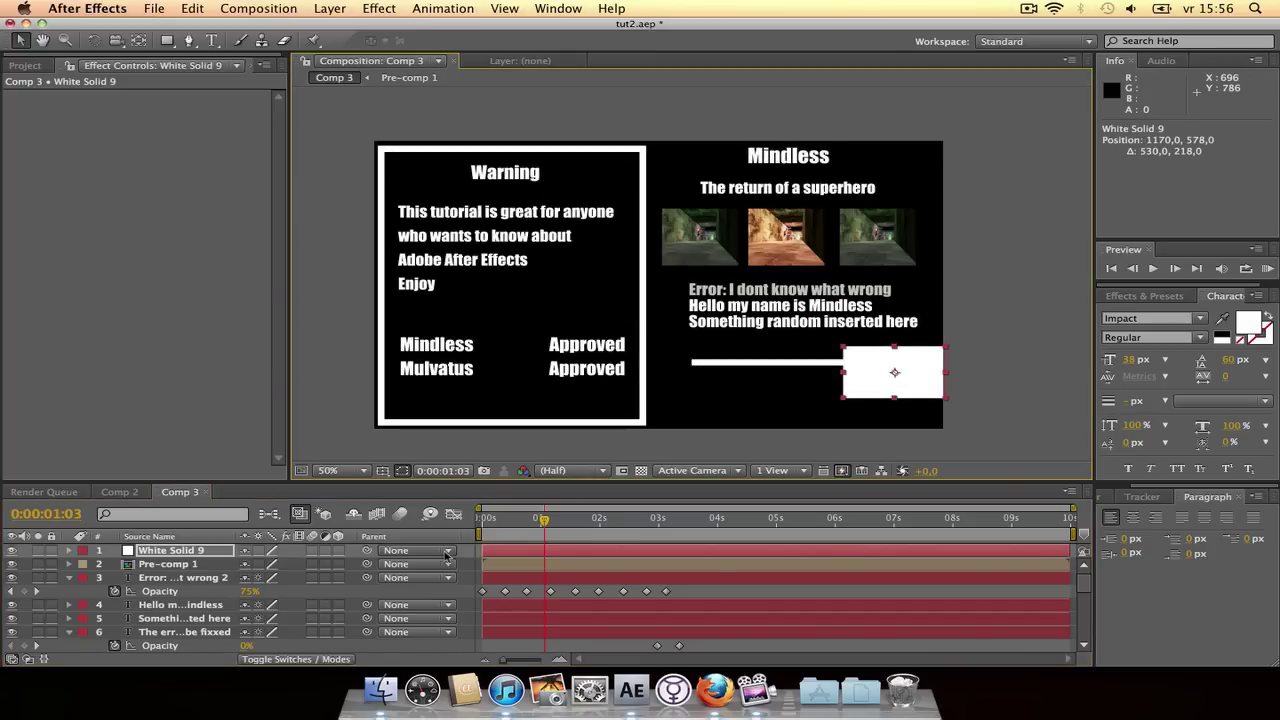
key(s)
drag(300, 571, 247, 564)
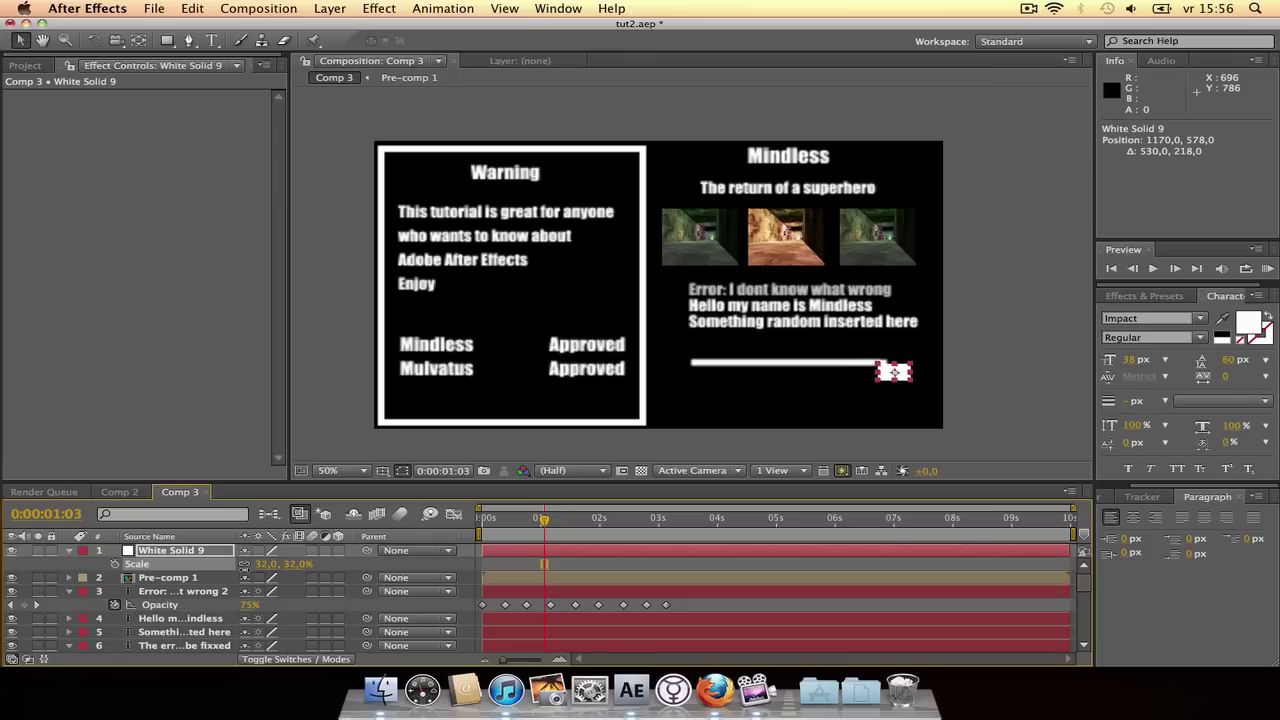
Position the small white solid just beyond the loading bar's right end, at about 1201, 567
drag(889, 379, 902, 373)
key(period)
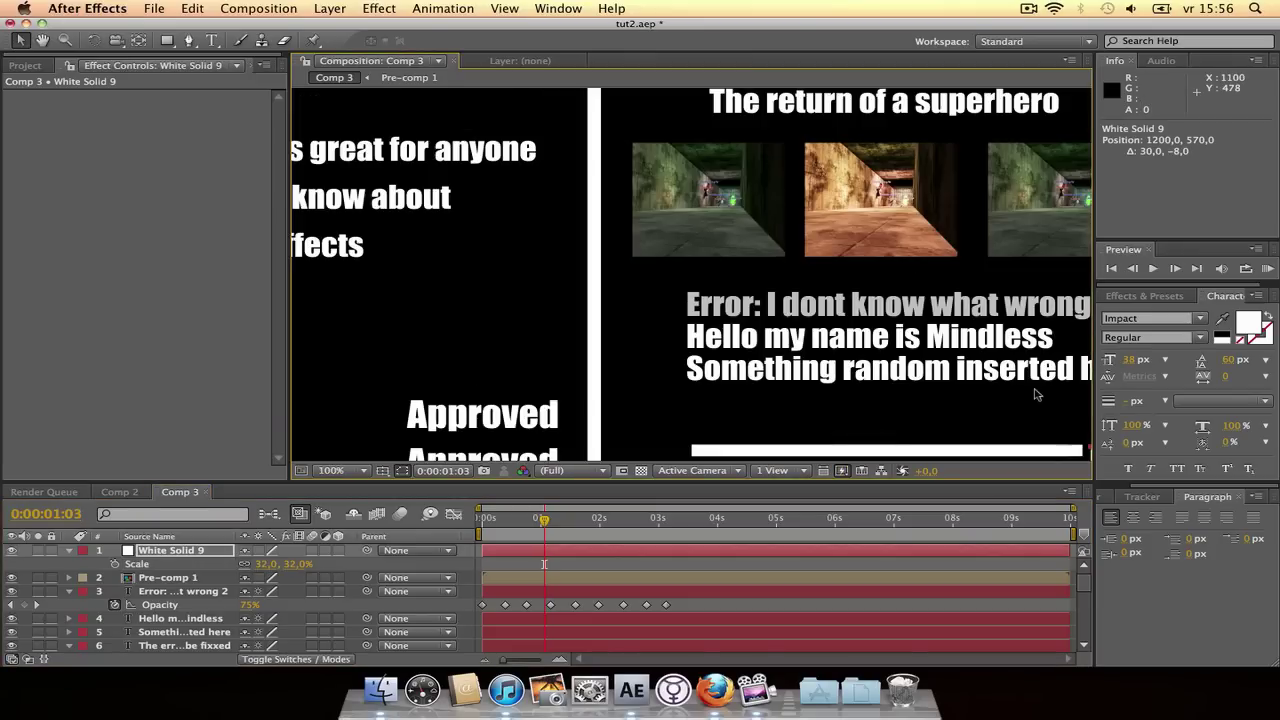
drag(1006, 400, 737, 309)
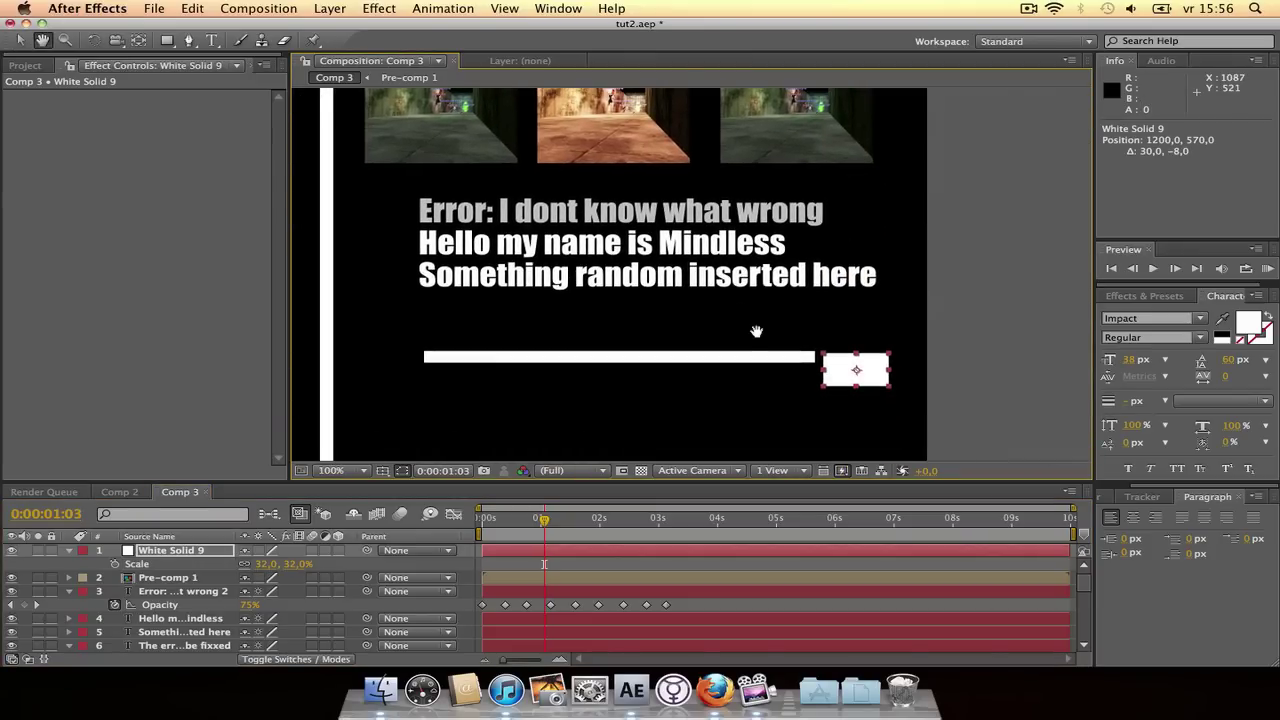
drag(848, 380, 849, 377)
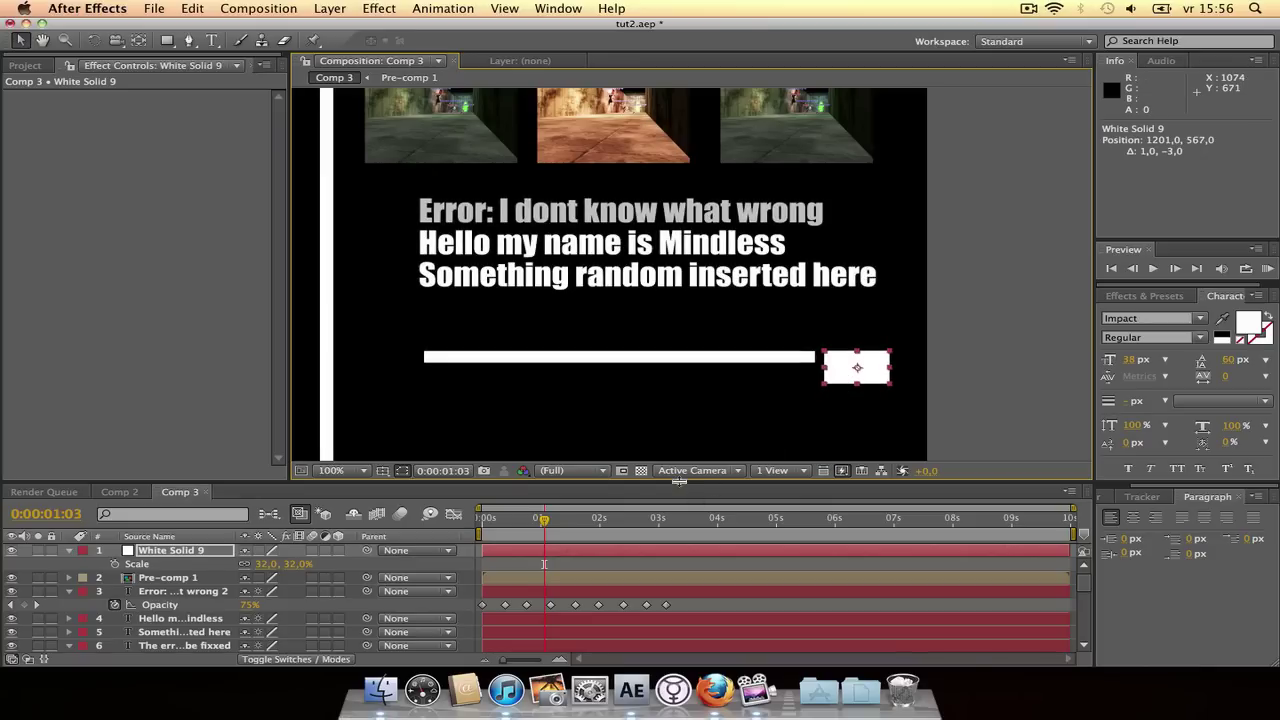
Duplicate the small white solid twice and lower the layer 2 solid by 50 px
key(super+d)
key(super+d)
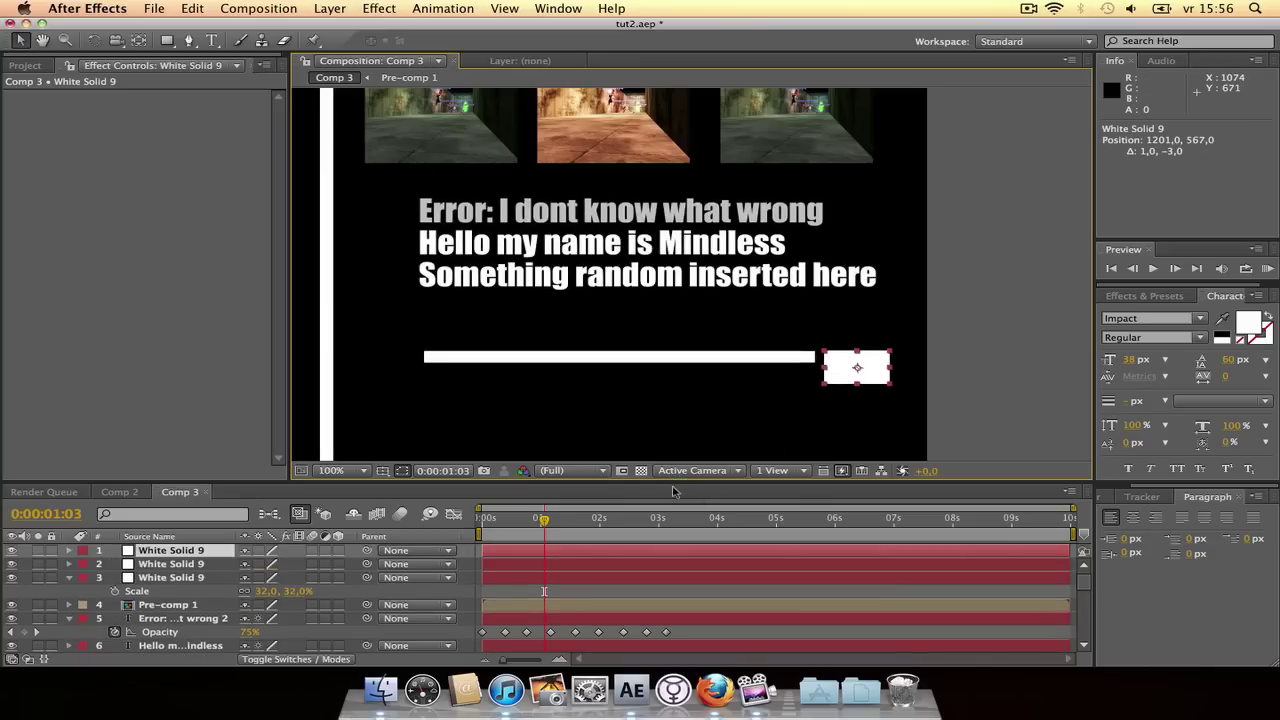
click(222, 564)
key(shift+Down)
key(shift+Down)
key(shift+Down)
key(shift+Down)
key(shift+Down)
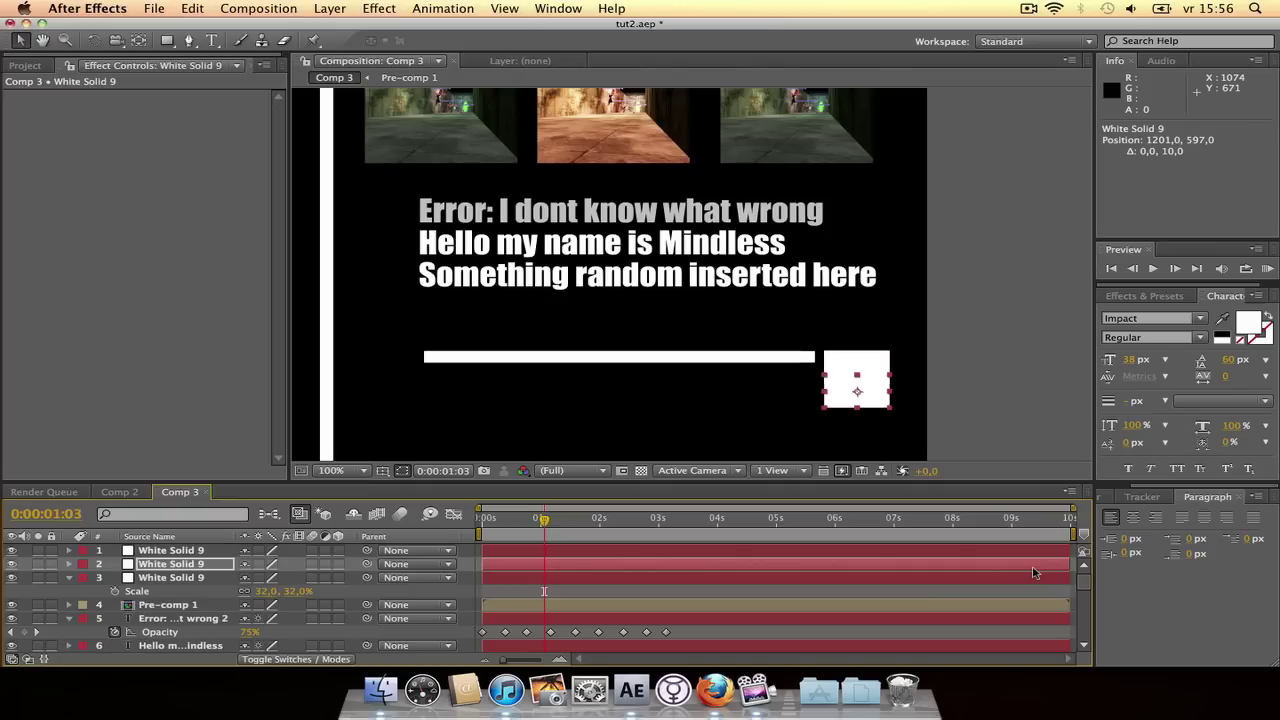
Lower the layer 3 solid to position 1201, 667 to form a column of three evenly spaced boxes
click(188, 580)
key(shift+Down)
key(shift+Down)
key(shift+Down)
key(shift+Down)
key(shift+Down)
key(shift+Down)
key(shift+Down)
key(shift+Down)
key(shift+Down)
key(shift+Down)
key(shift+Down)
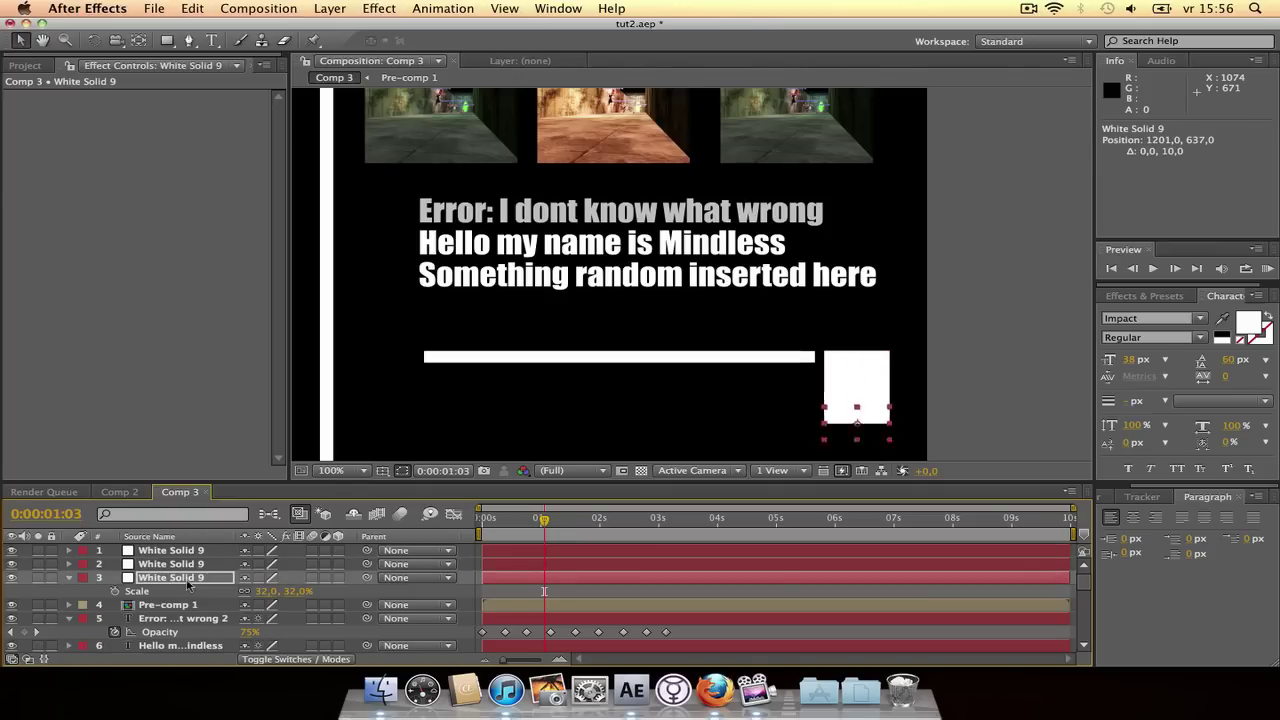
key(shift+Up)
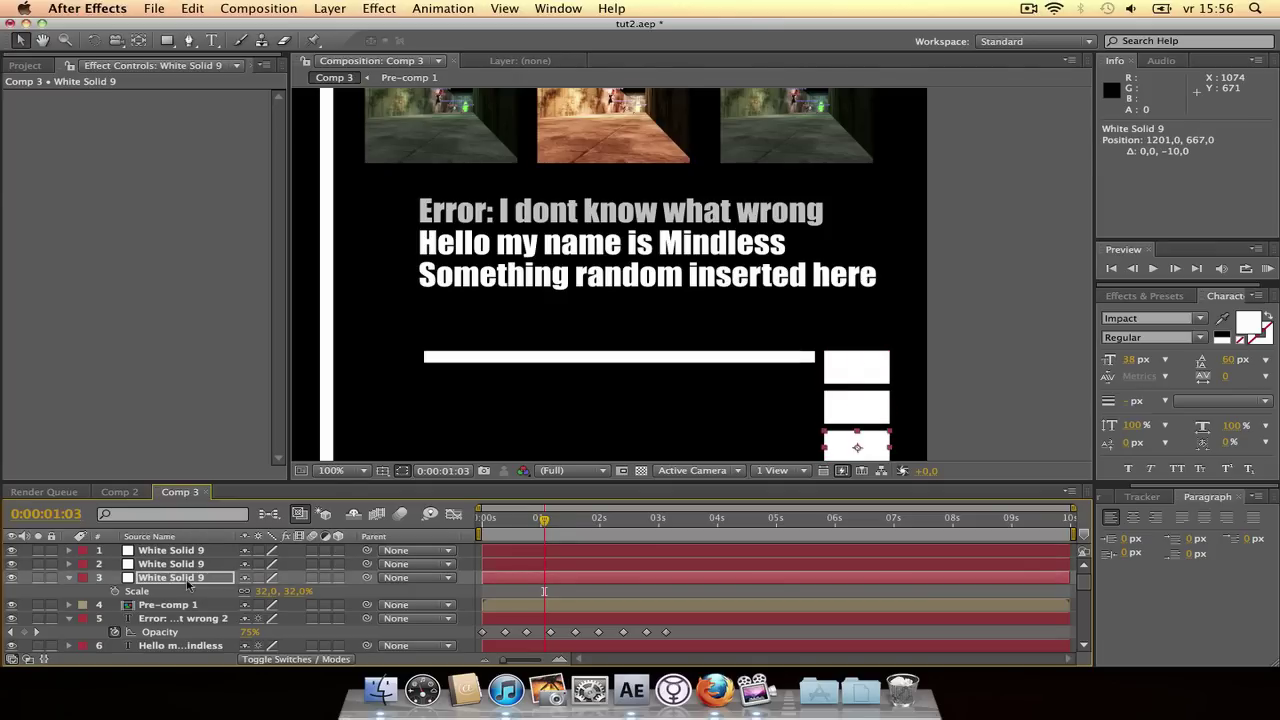
click(992, 369)
scroll(1040, 376, down, 1)
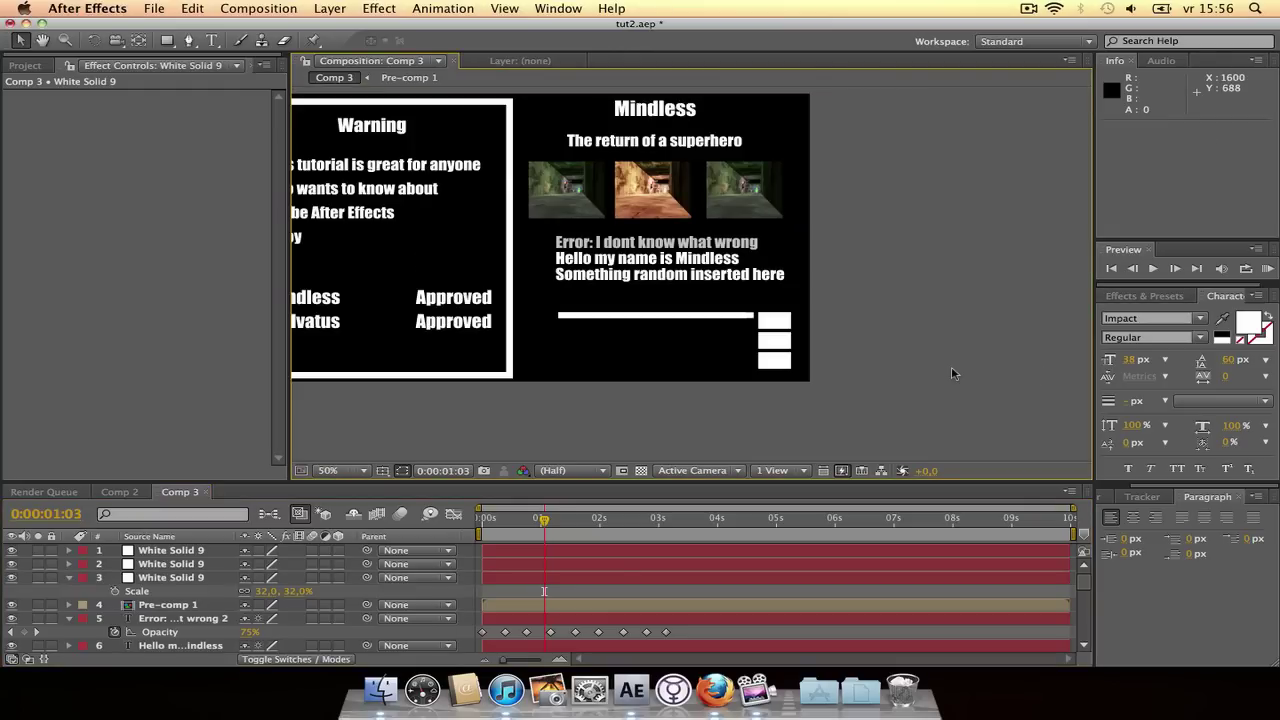
Scale all three White Solid 9 boxes down to 25% together
scroll(956, 375, up, 1)
click(178, 579)
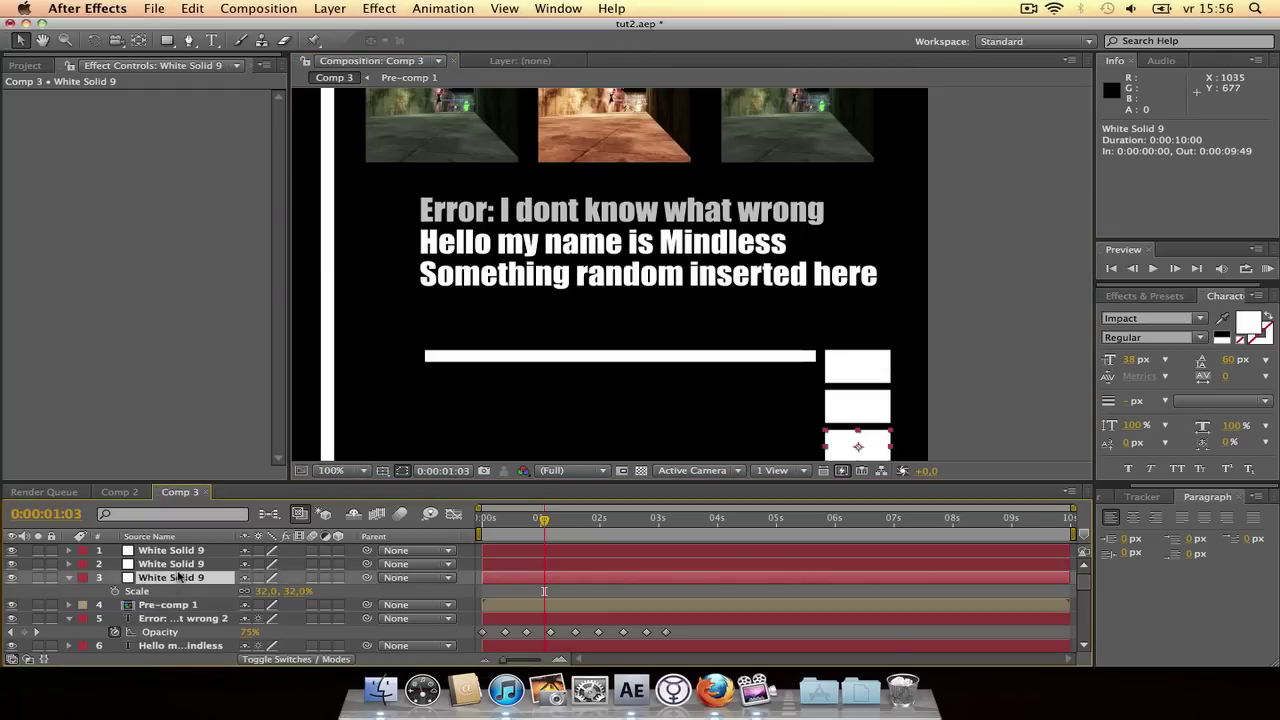
shift+click(178, 564)
shift+click(185, 552)
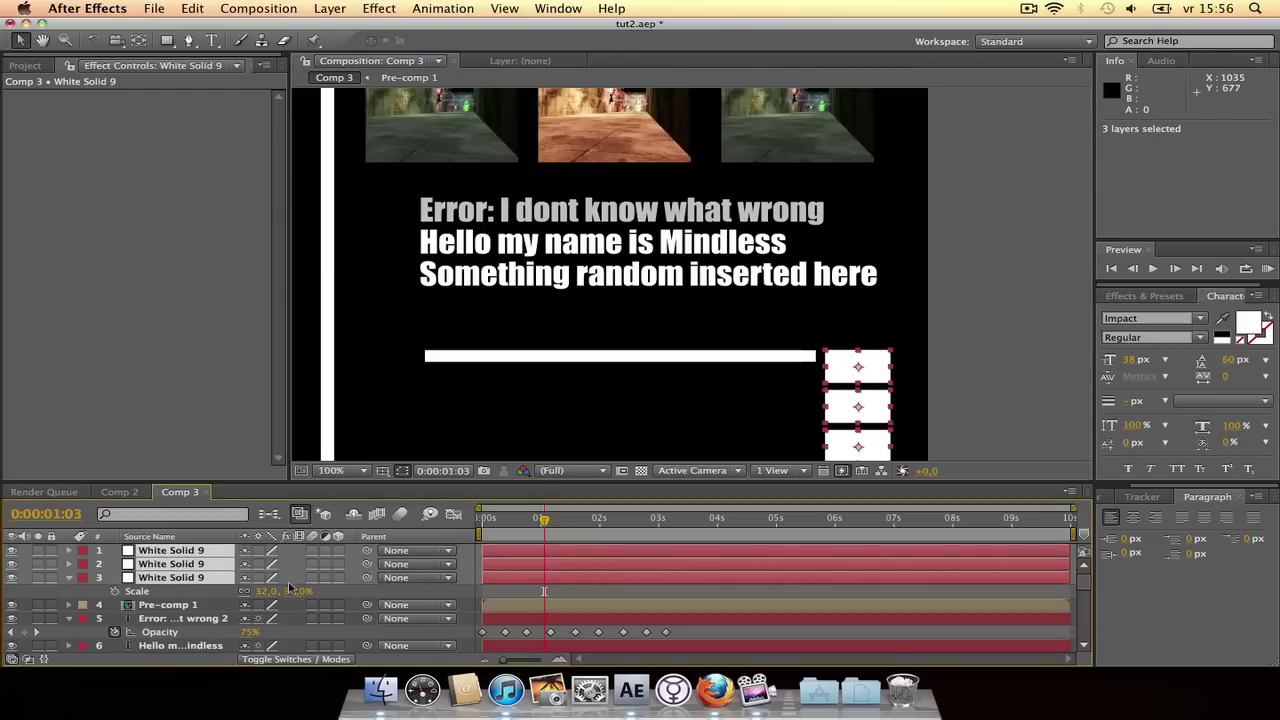
key(s)
key(s)
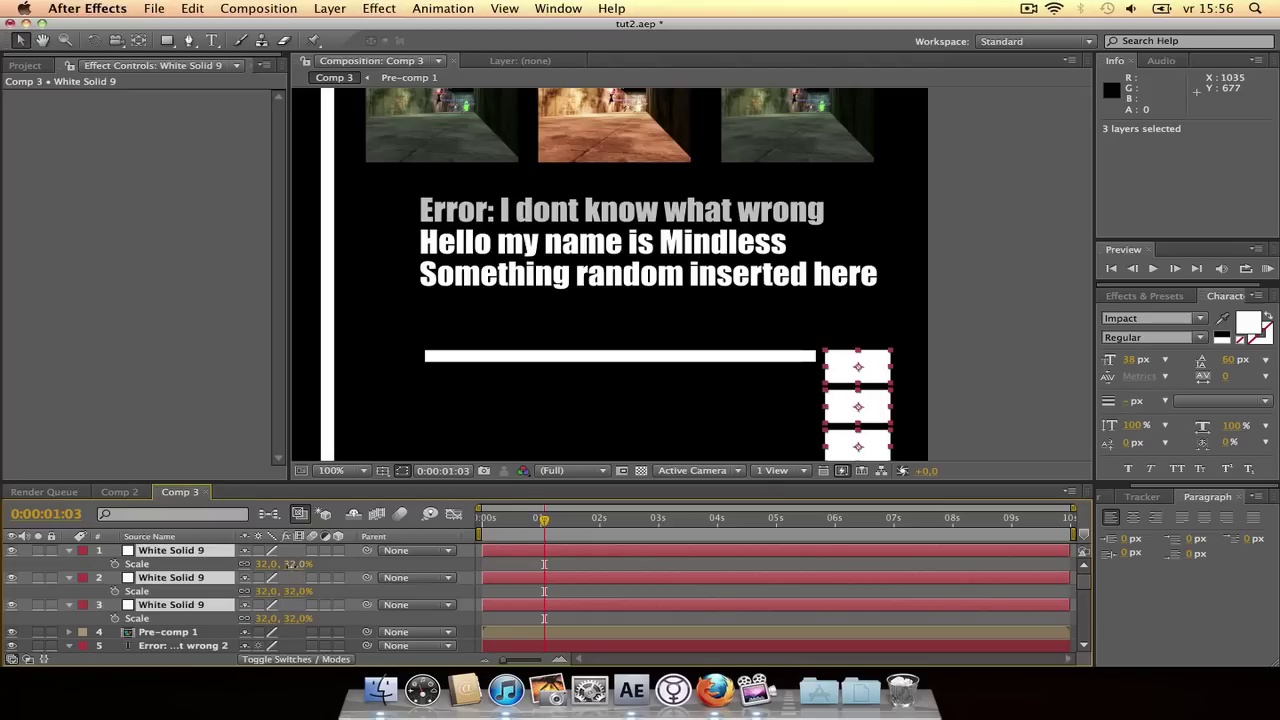
drag(287, 564, 280, 564)
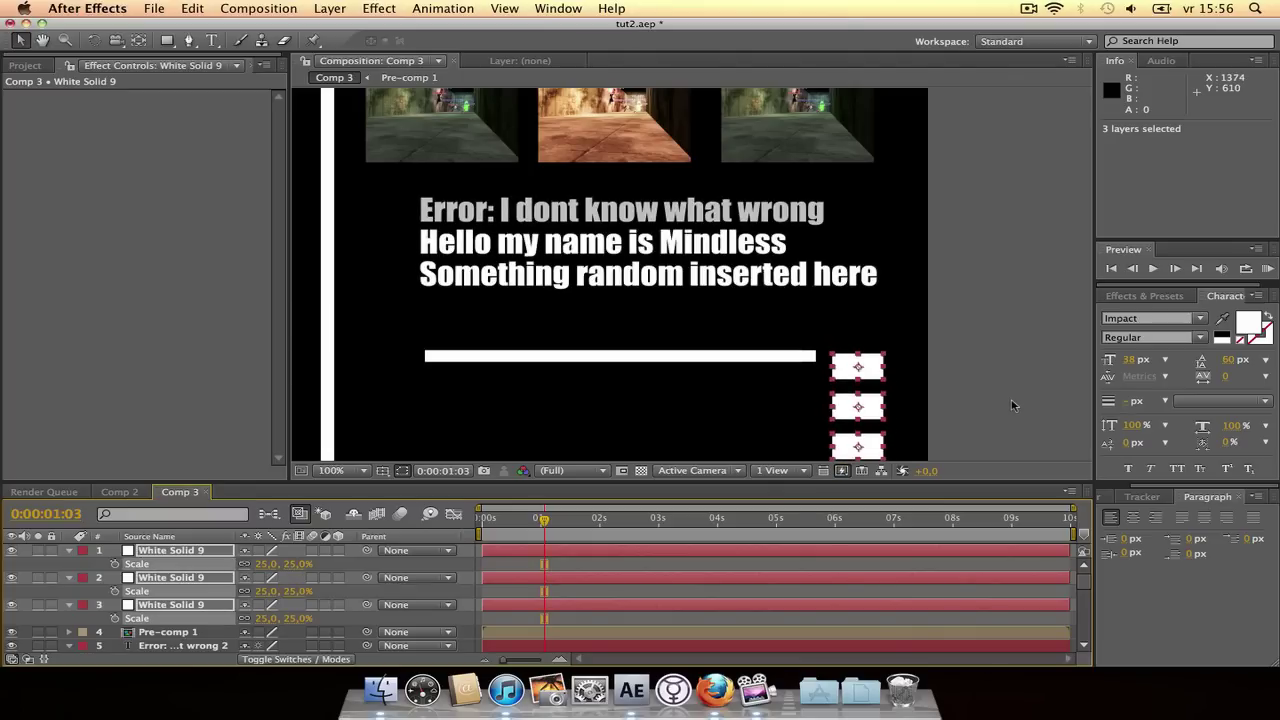
Nudge all three white boxes up a few pixels together so the column lines up with the loading bar
key(F2)
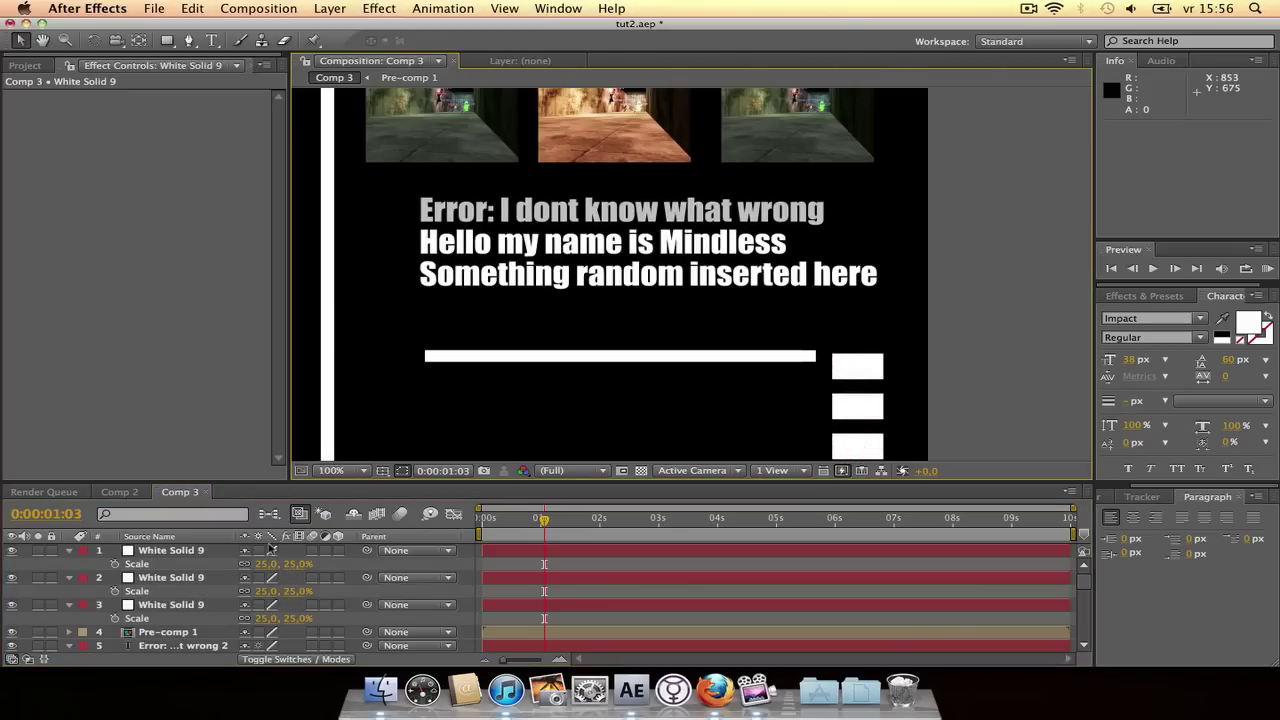
click(188, 607)
shift+click(190, 552)
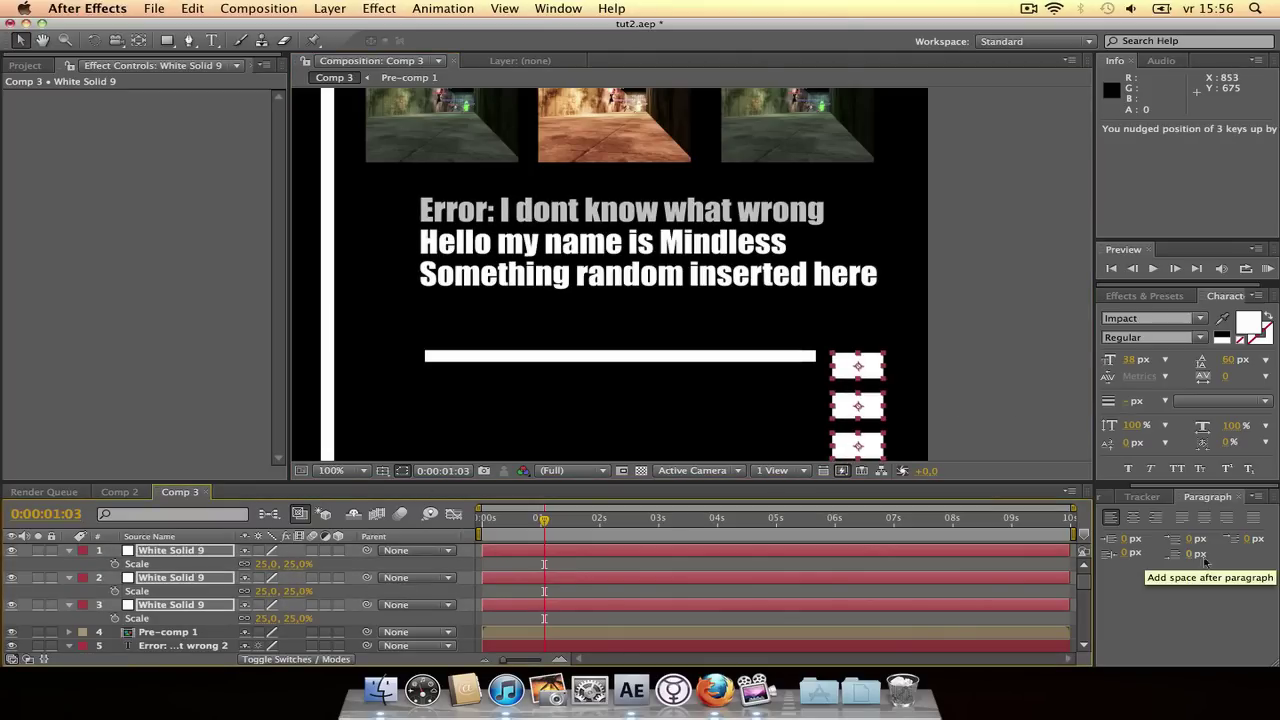
key(Up)
key(Up)
key(Up)
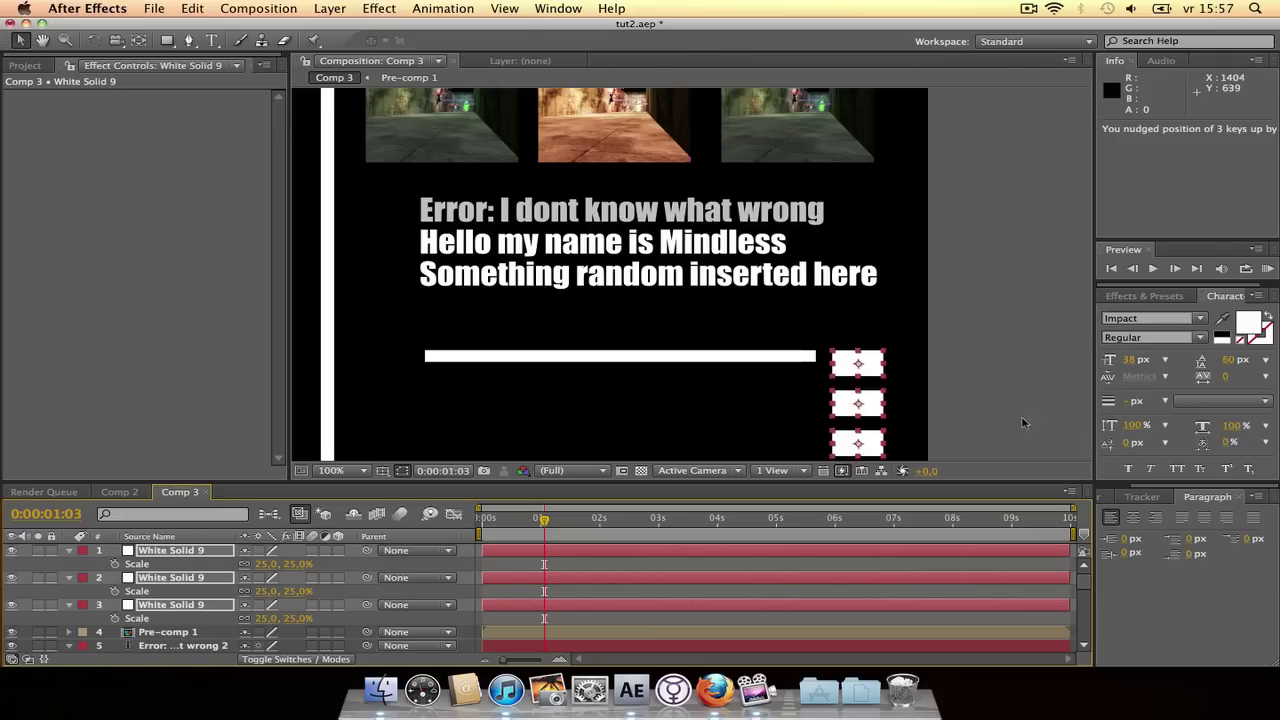
key(F2)
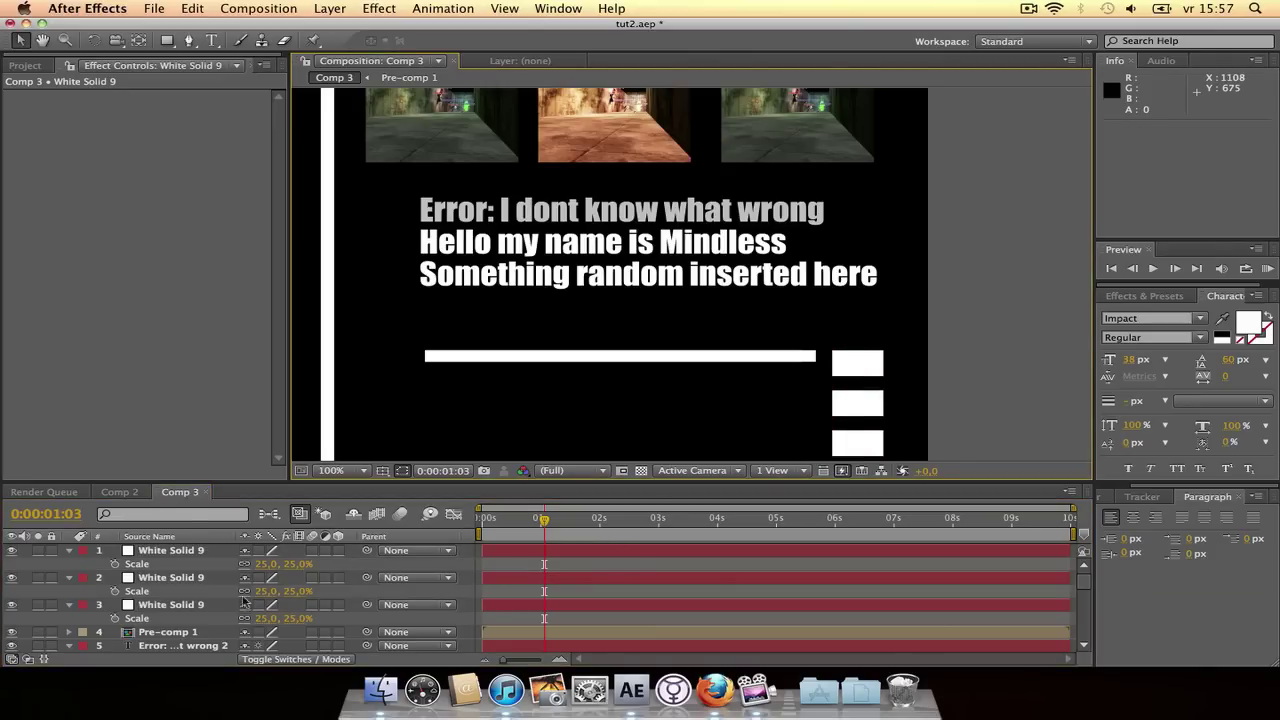
Animate the top box's opacity with keyframes from 0% at 0:00:01:01 to 100% at 0:00:01:09
click(167, 552)
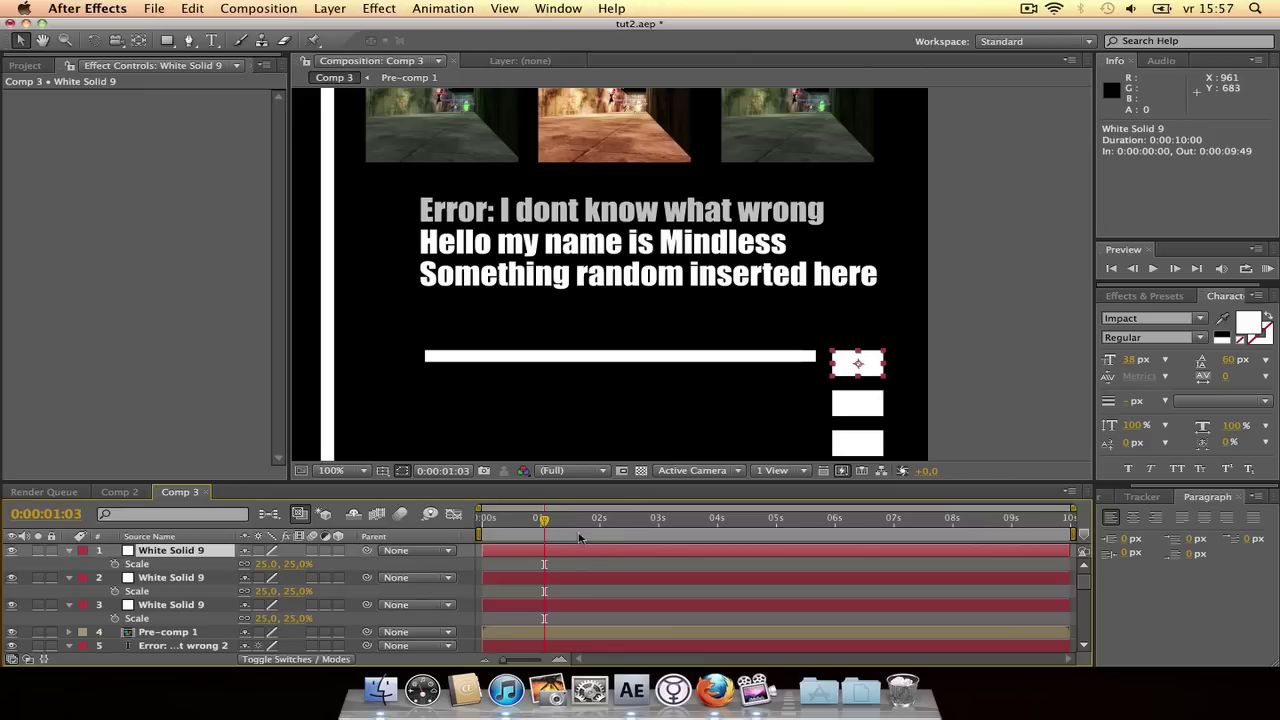
key(t)
click(115, 564)
drag(545, 520, 534, 533)
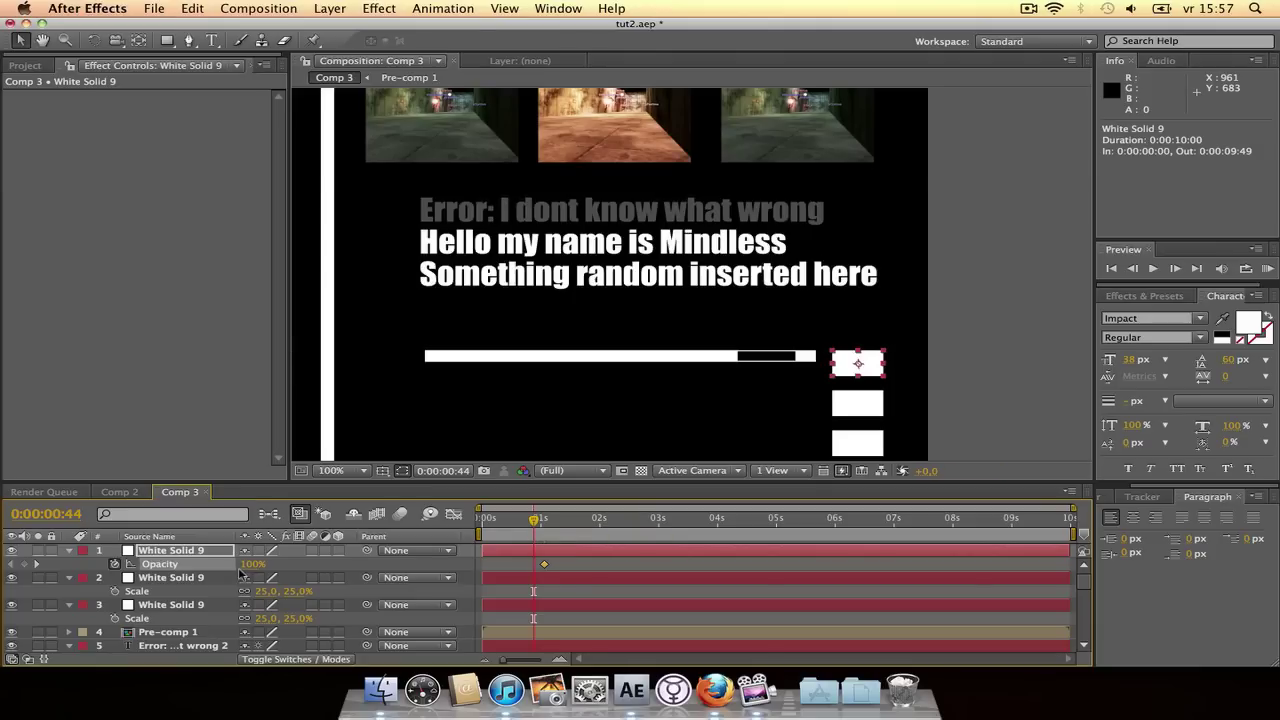
click(552, 571)
click(550, 565)
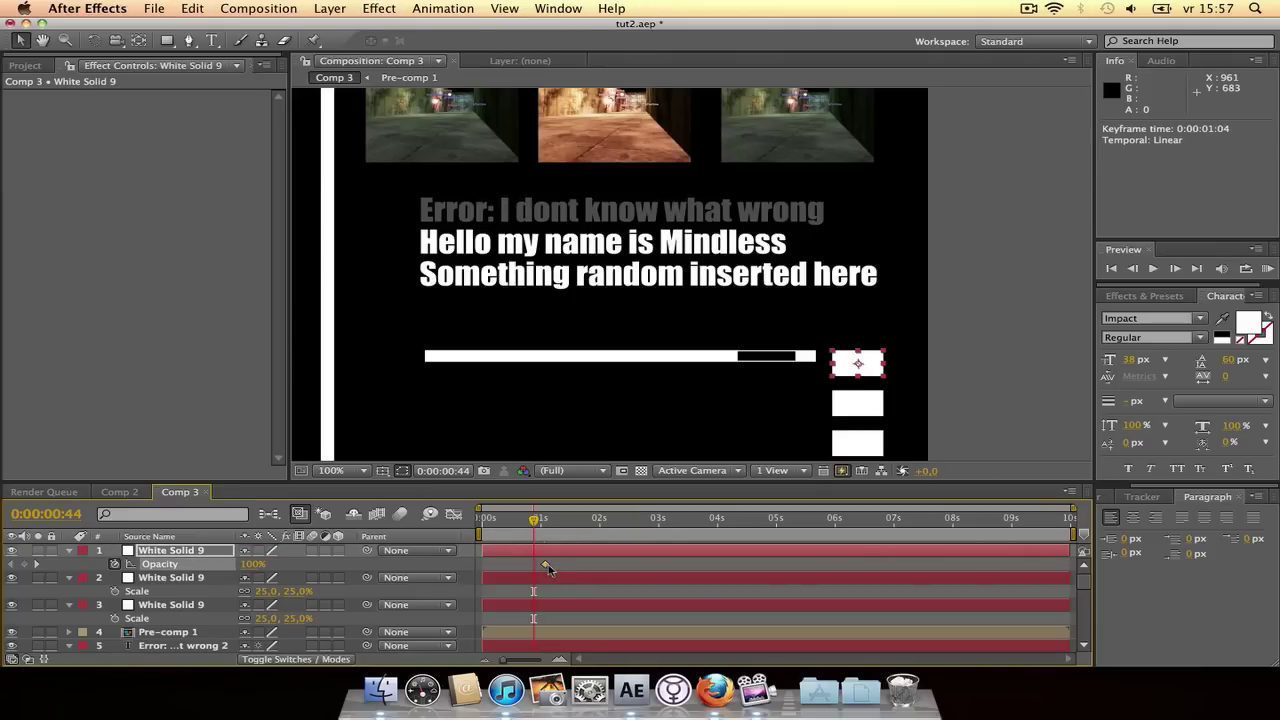
drag(531, 527, 539, 527)
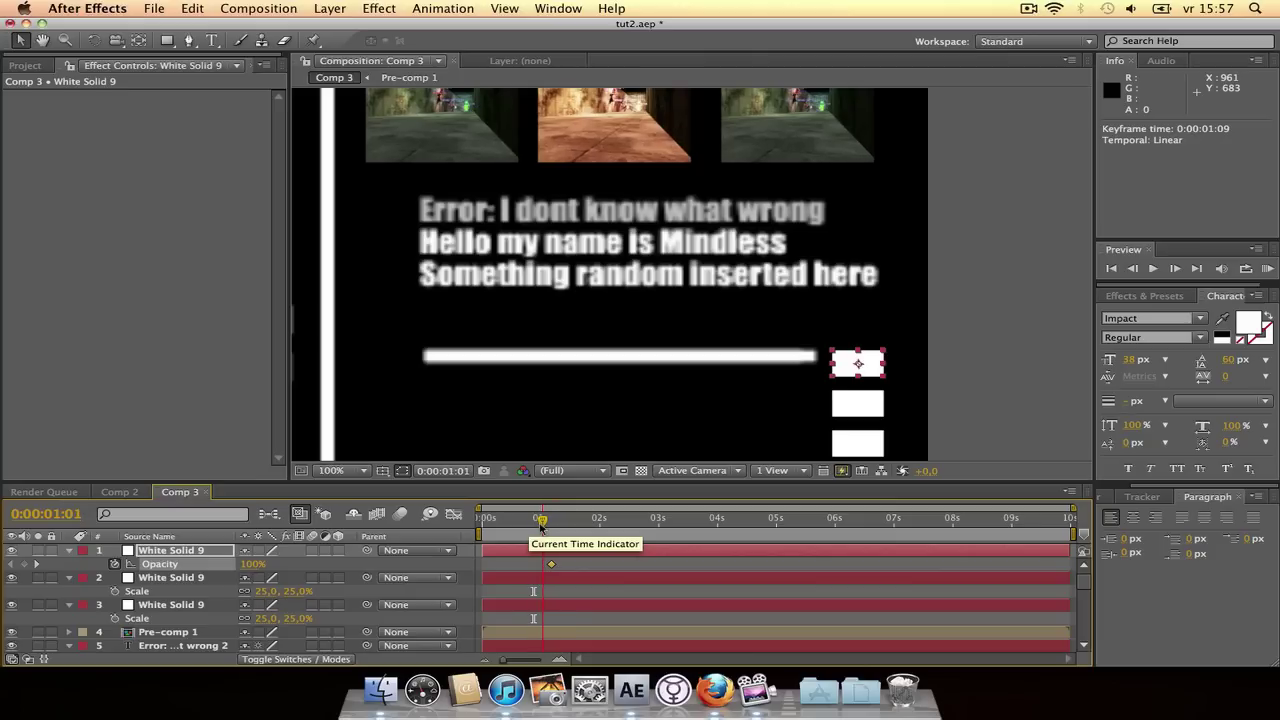
drag(255, 564, 240, 564)
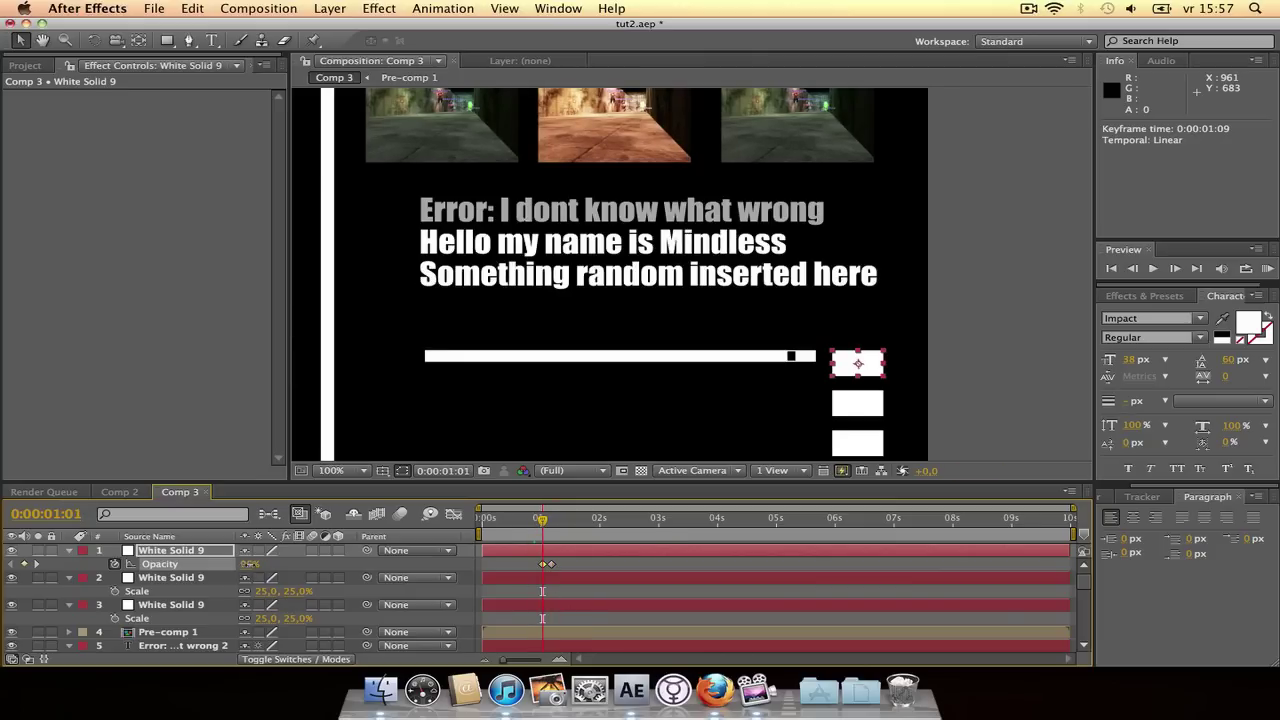
Delete the two lower White Solid 9 boxes, keeping only the box with opacity keyframes
click(155, 582)
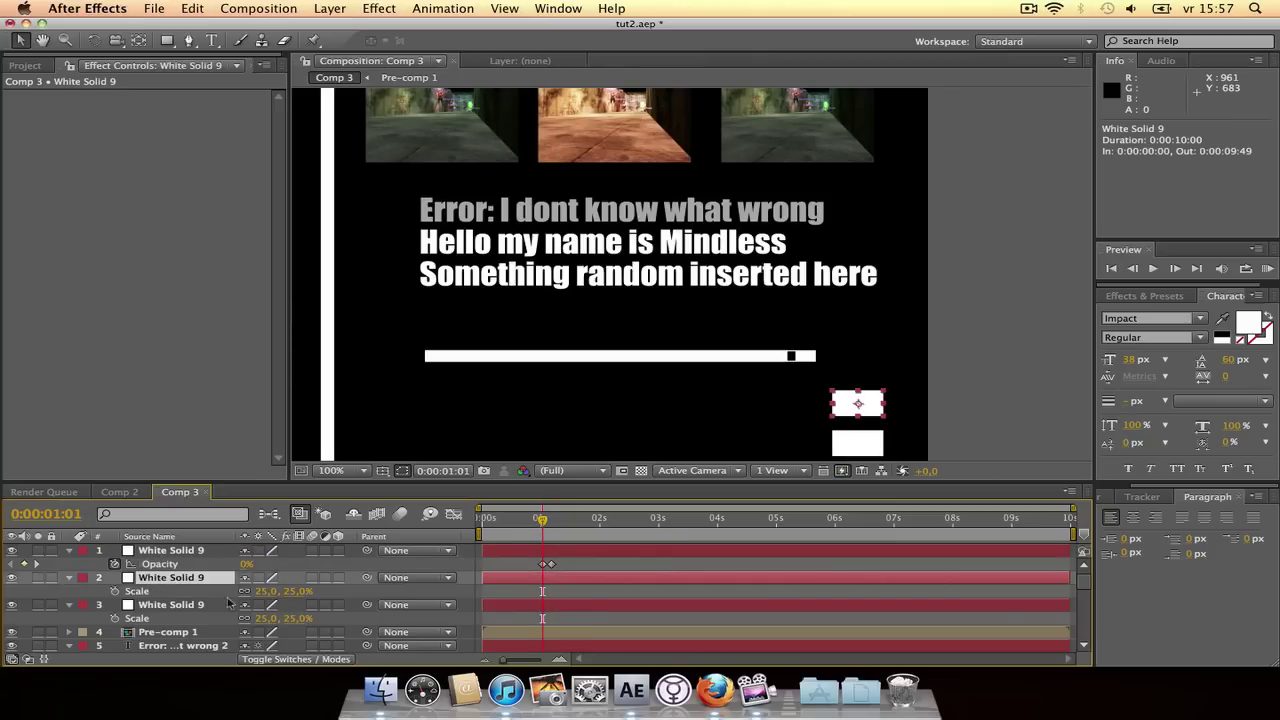
key(Delete)
click(185, 582)
key(Delete)
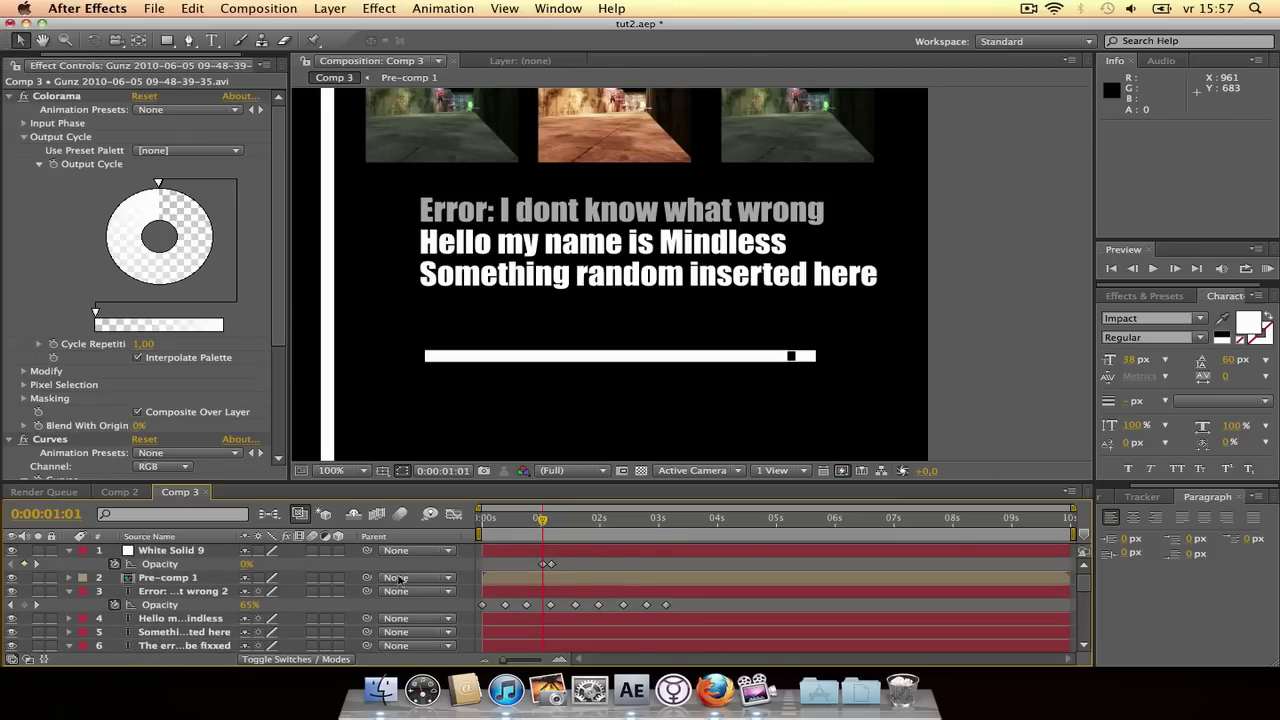
Duplicate the animated box twice and stagger the copies, starting layer 2 at 0:00:01:08 and layer 1 at 0:00:02:19
click(540, 552)
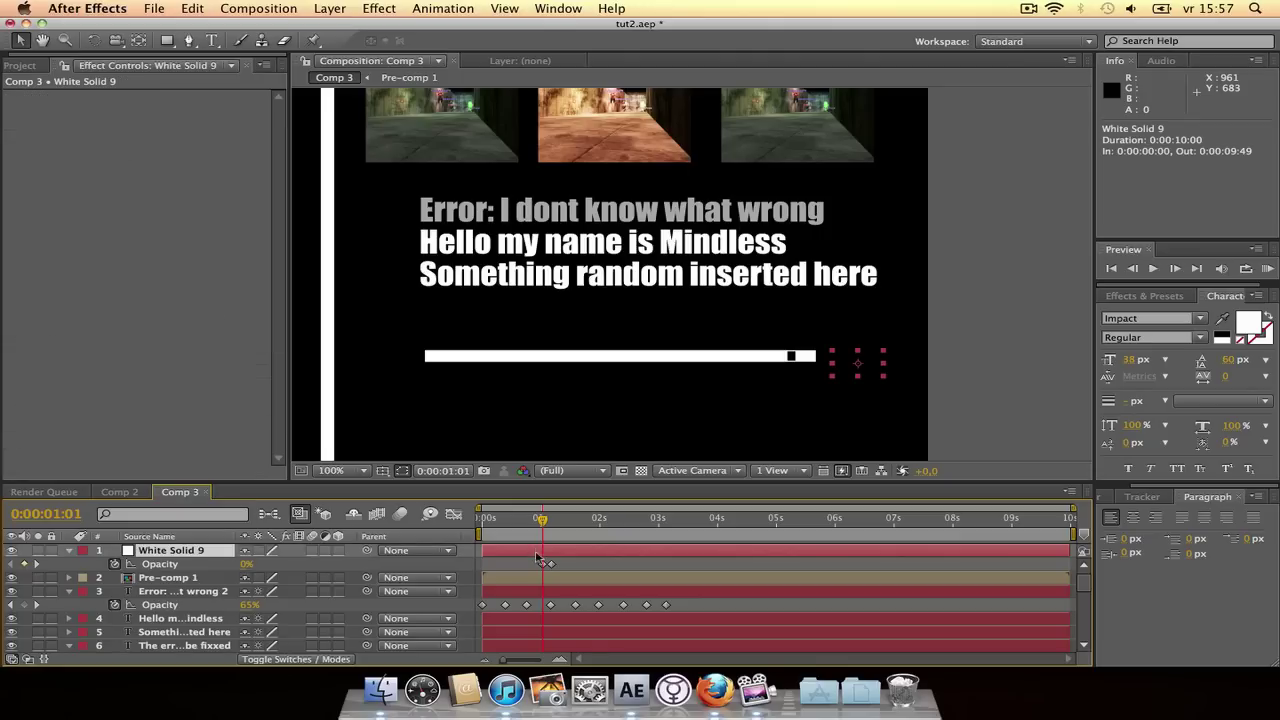
key(super+d)
key(super+d)
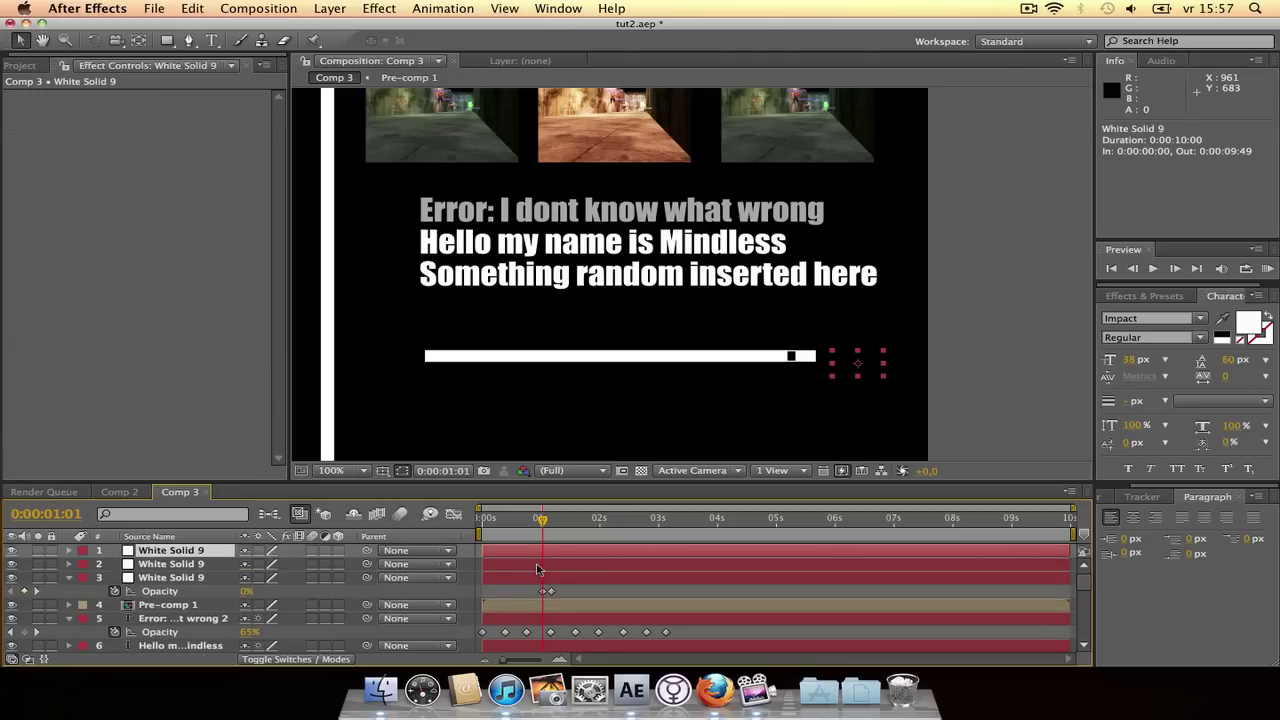
drag(541, 566, 722, 561)
key(t)
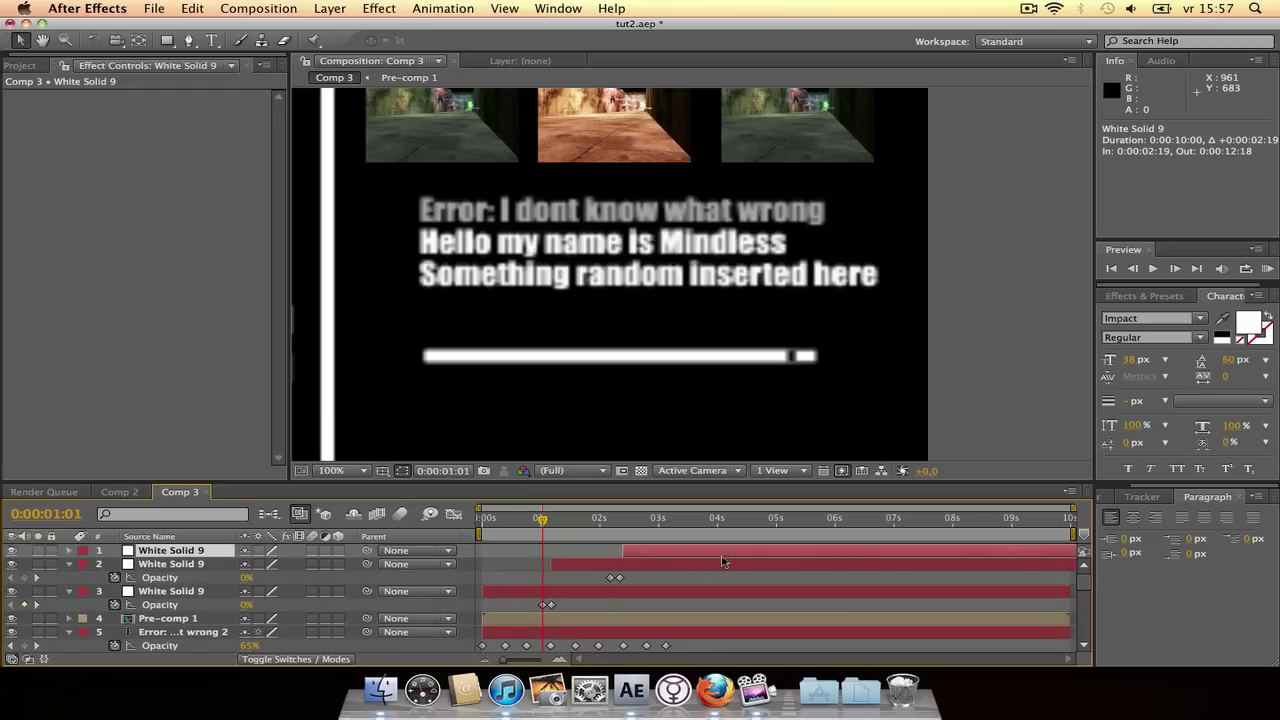
Lower the layer 2 box to position 1201, 603, just beneath the first box
drag(540, 522, 606, 537)
click(575, 569)
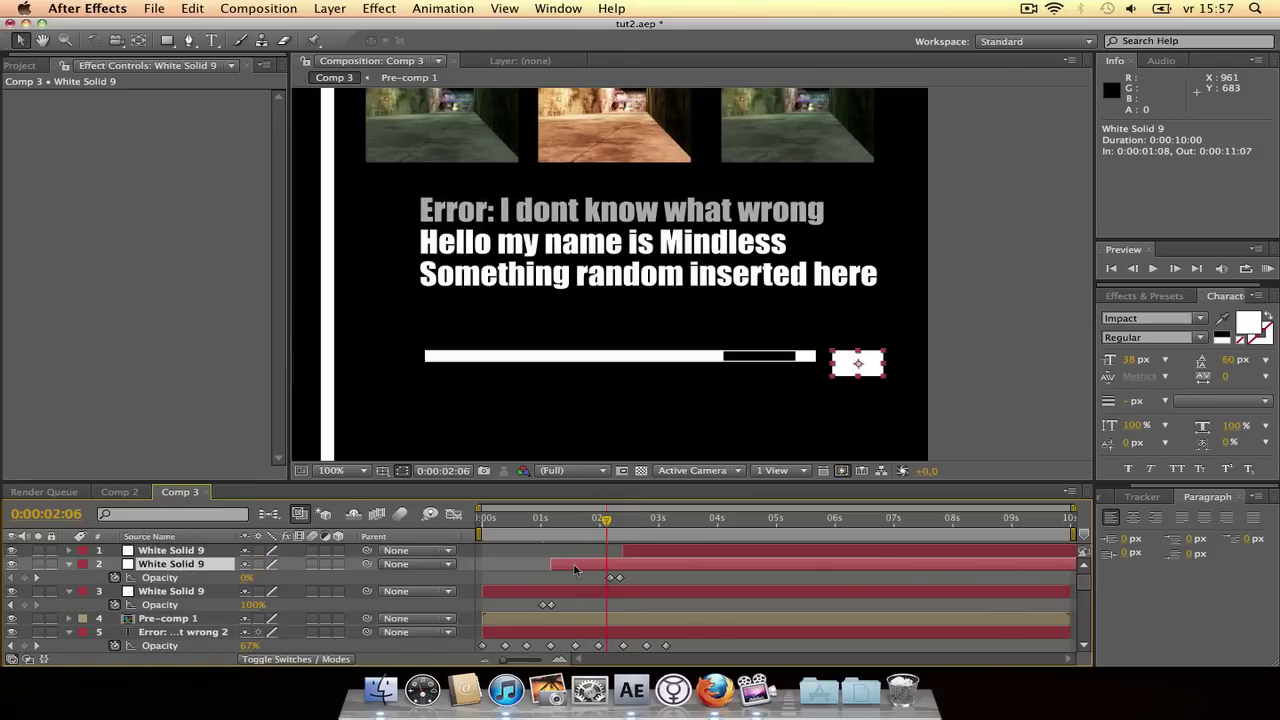
key(Down)
key(Down)
key(Down)
key(Down)
key(Down)
key(Down)
key(Down)
key(Down)
key(Down)
key(Down)
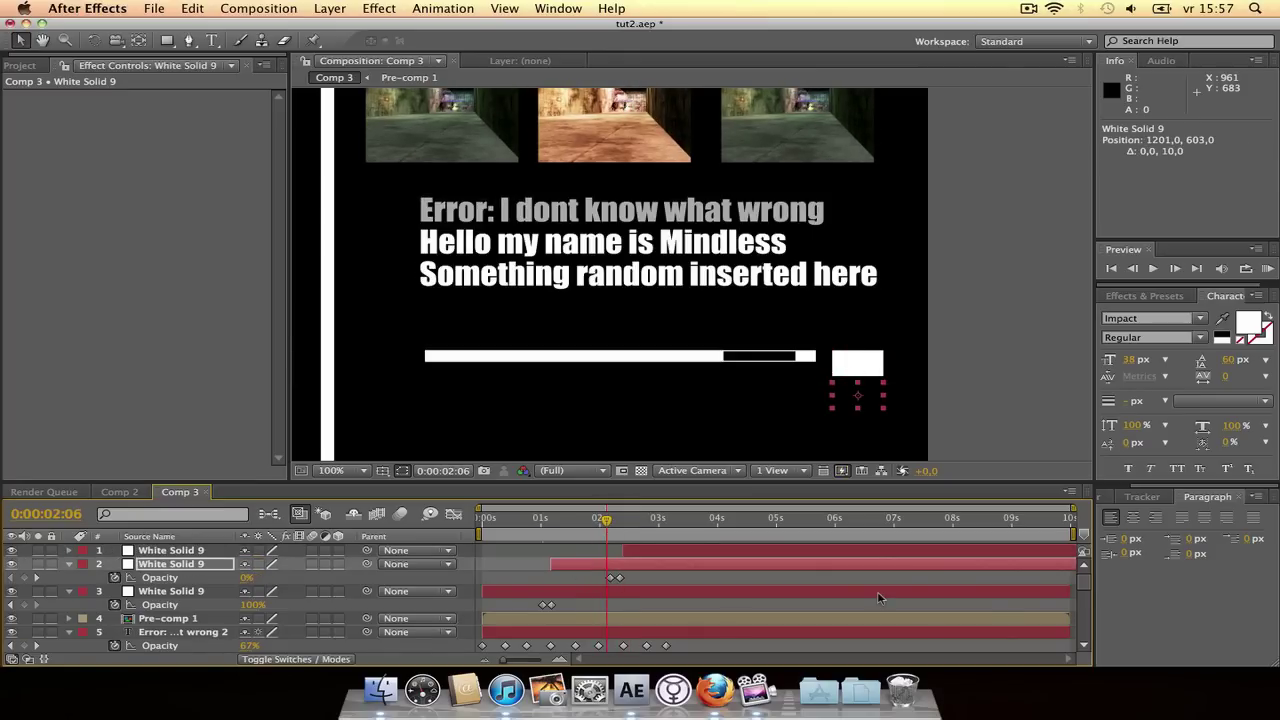
Lower the layer 1 box to position 1201, 643 as the third box, and check the column at 0:00:04:15
drag(607, 520, 632, 522)
click(650, 551)
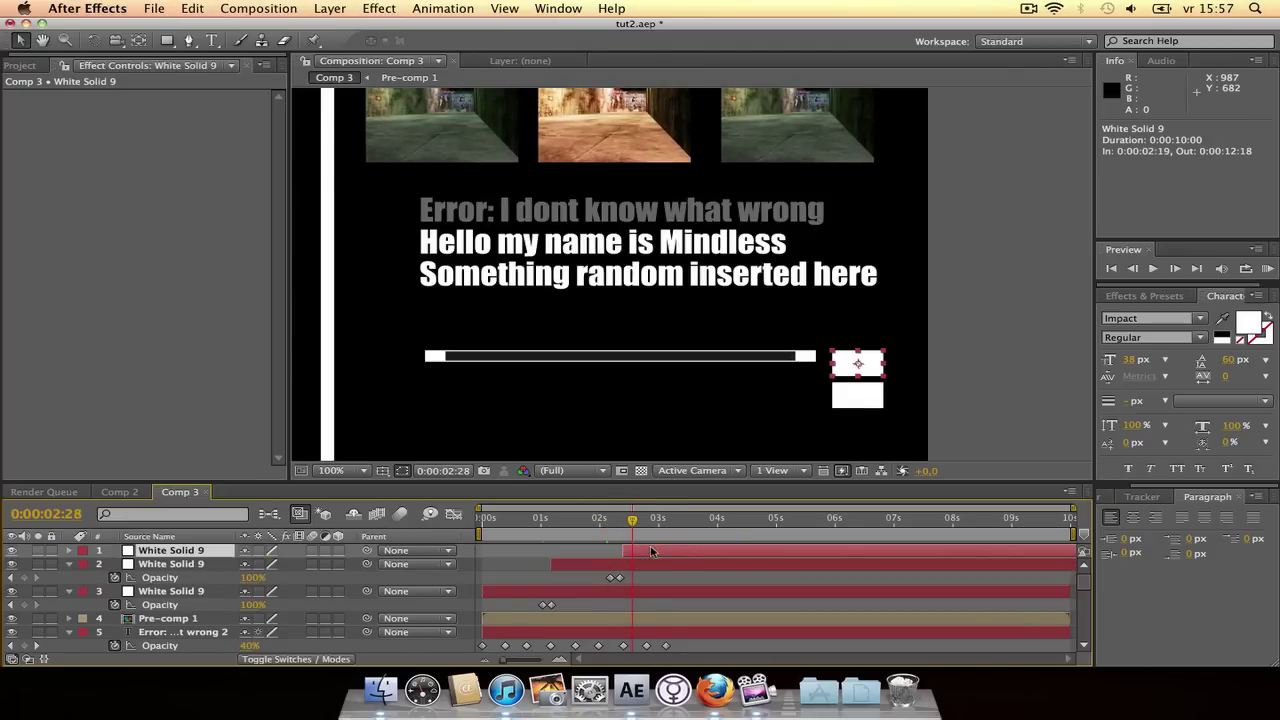
key(shift+Down)
key(shift+Down)
key(shift+Down)
key(shift+Down)
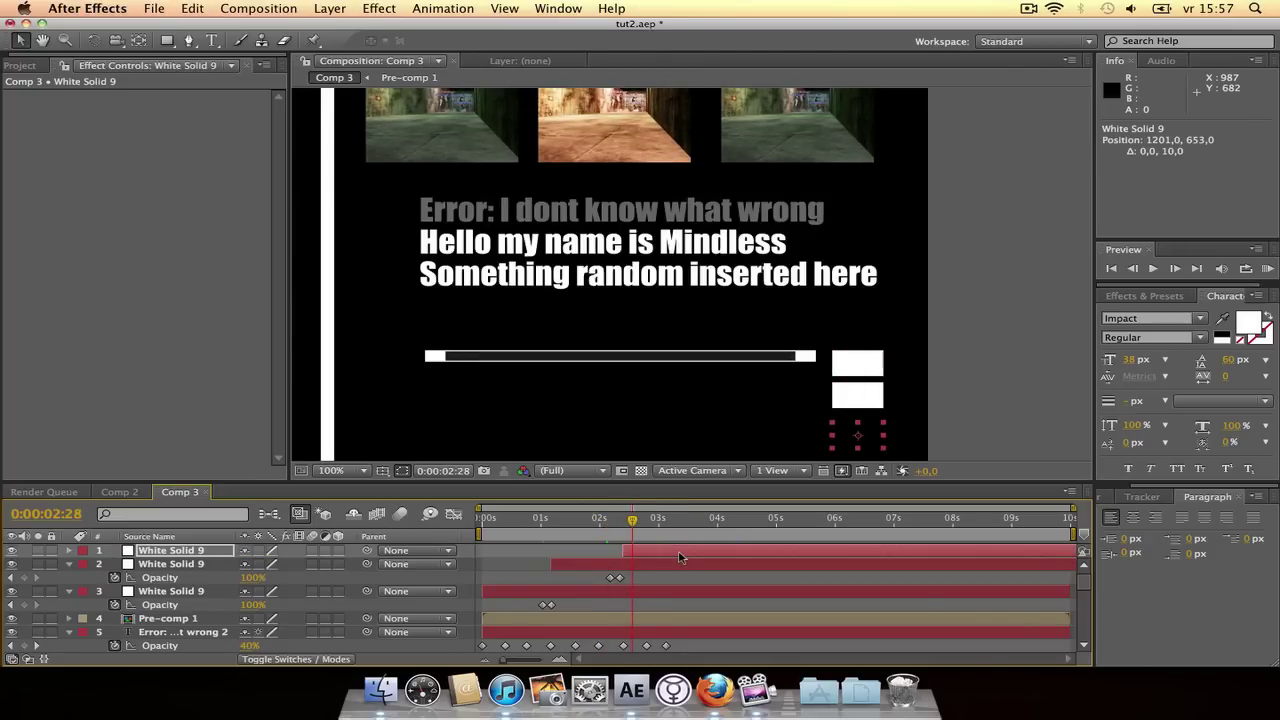
drag(632, 522, 722, 518)
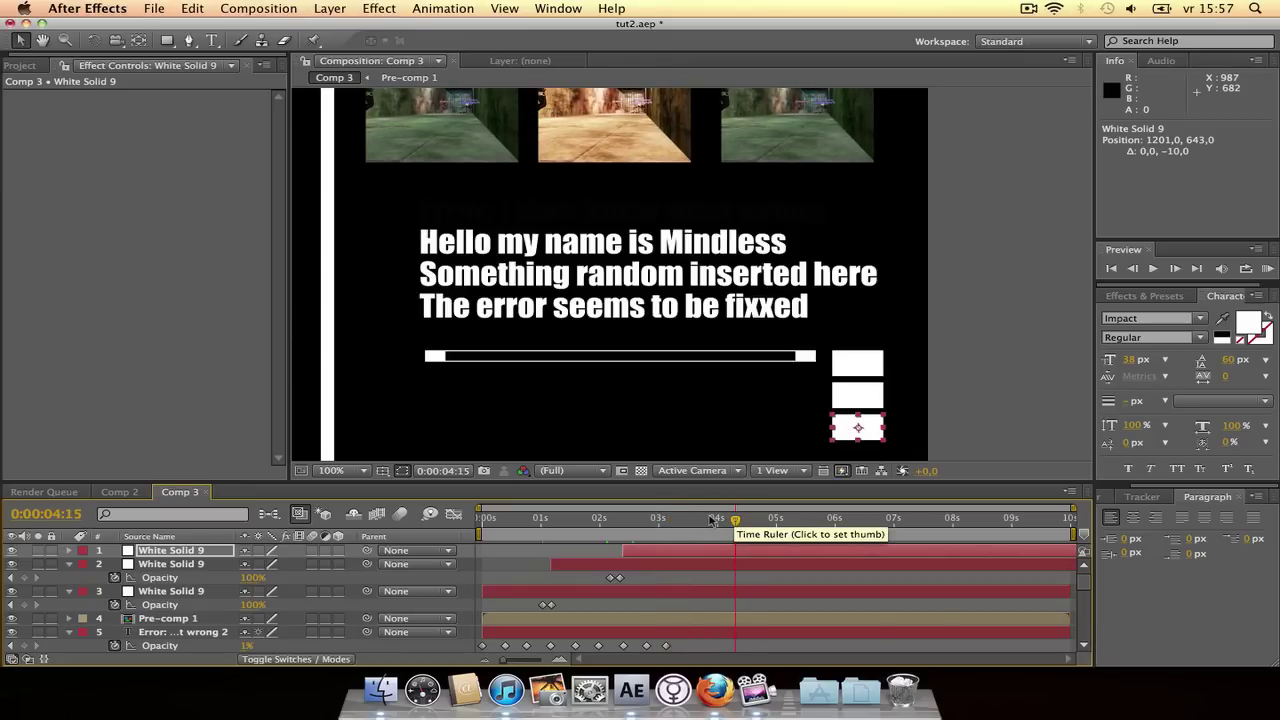
Add the text "Mindless's second tut" and place it just under the loading bar at position 714, 609
click(211, 40)
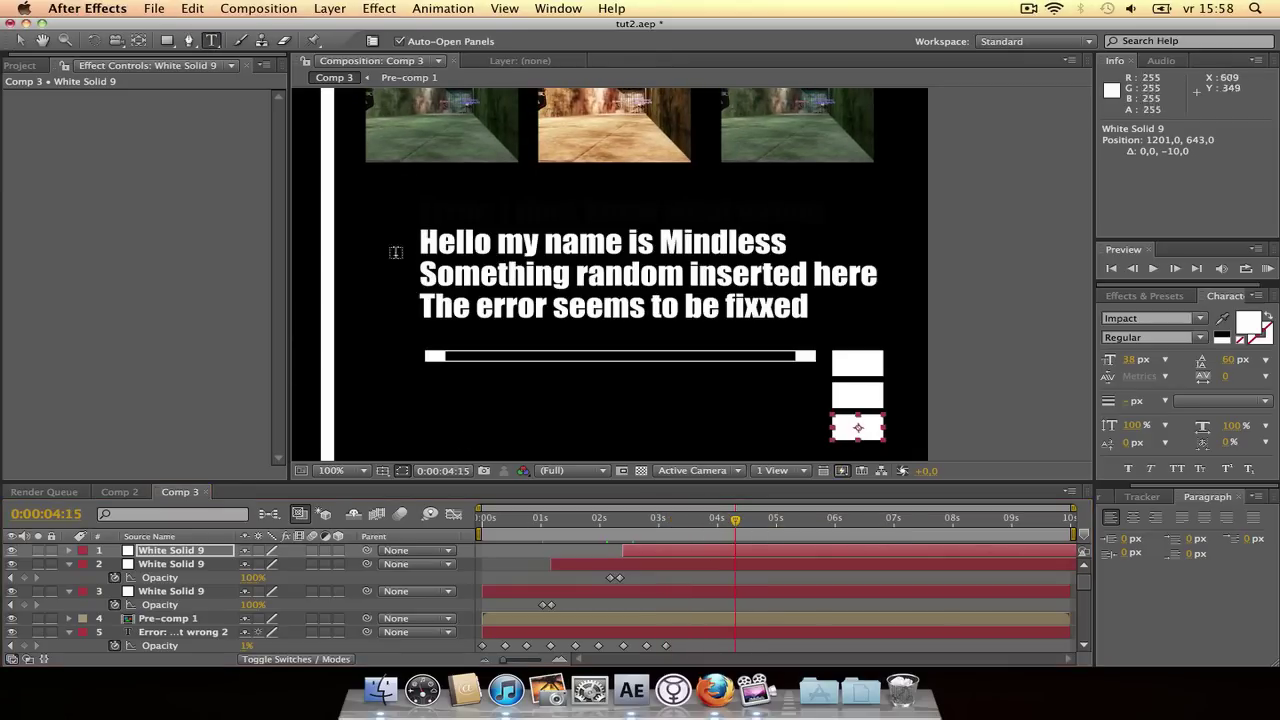
click(427, 420)
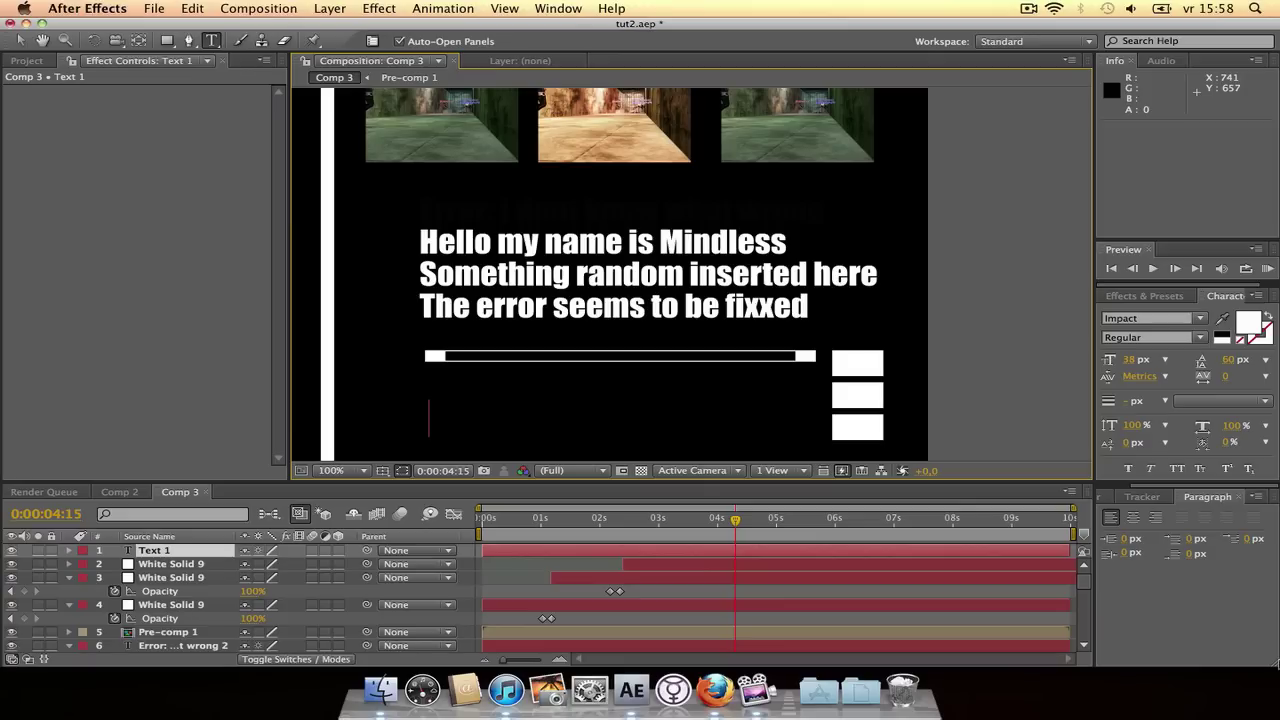
text(Mid)
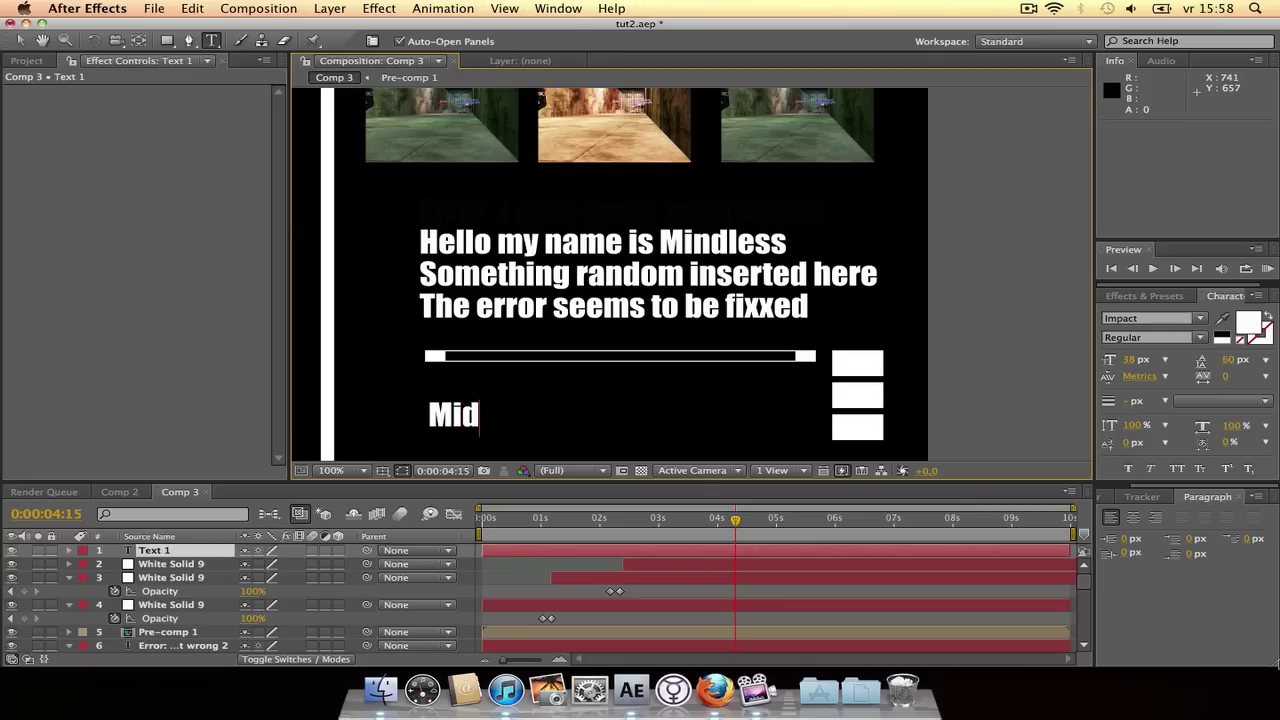
key(BackSpace)
text(ndless)
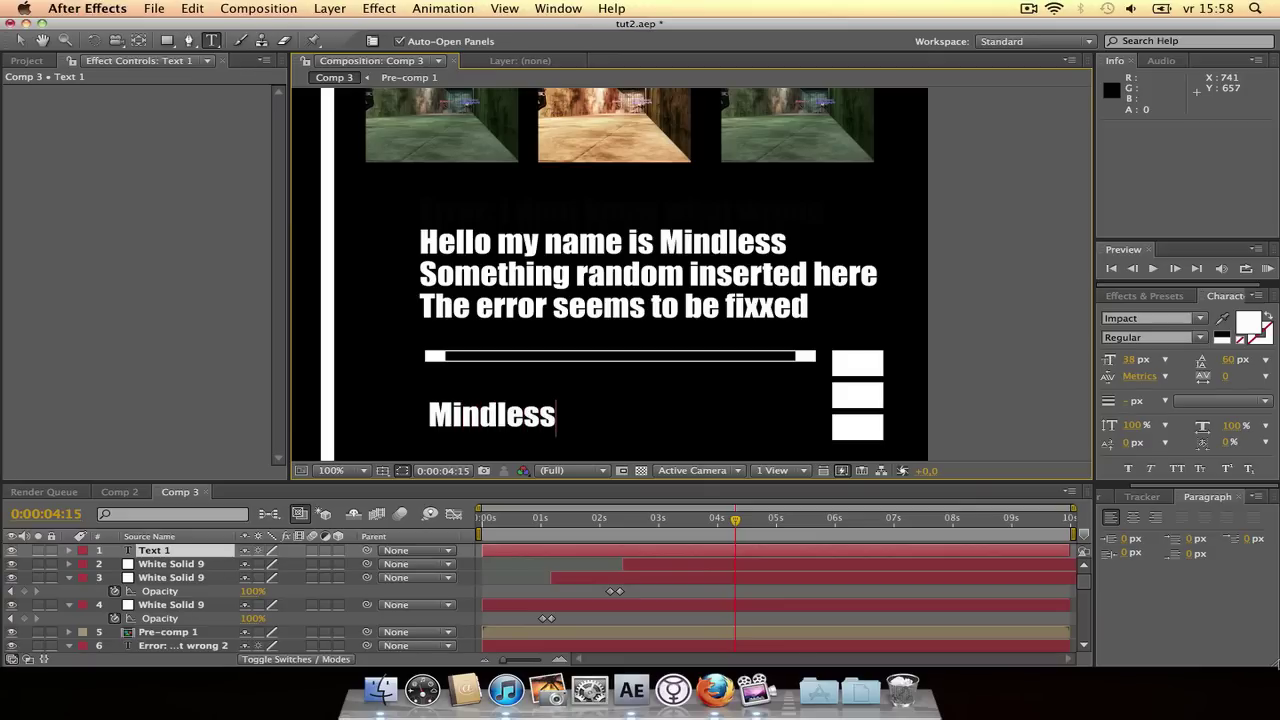
text('s second tut)
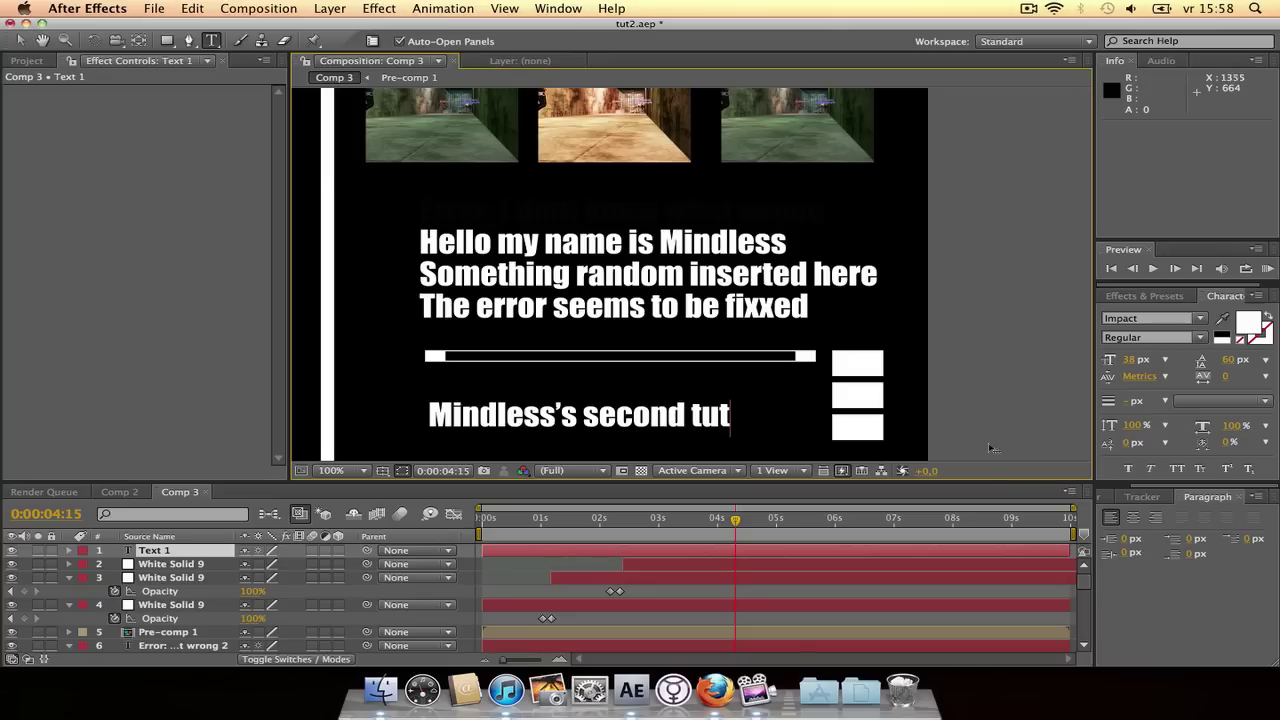
drag(1004, 444, 985, 421)
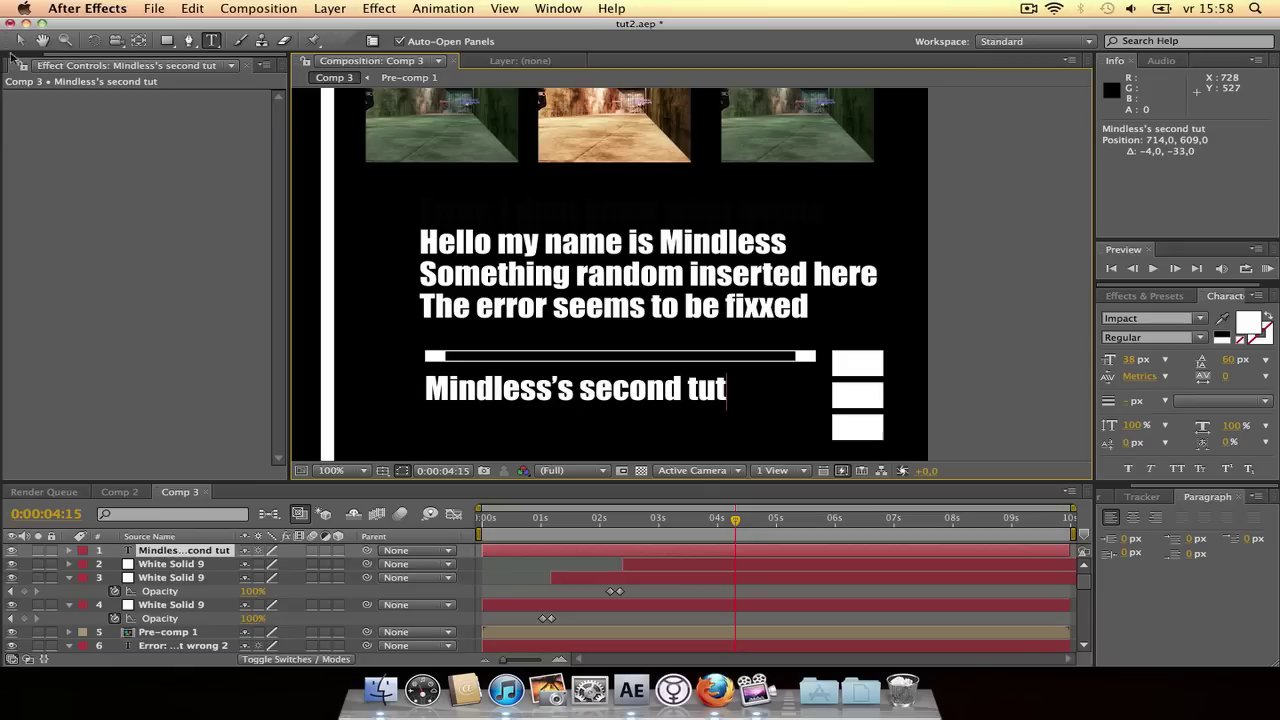
click(20, 40)
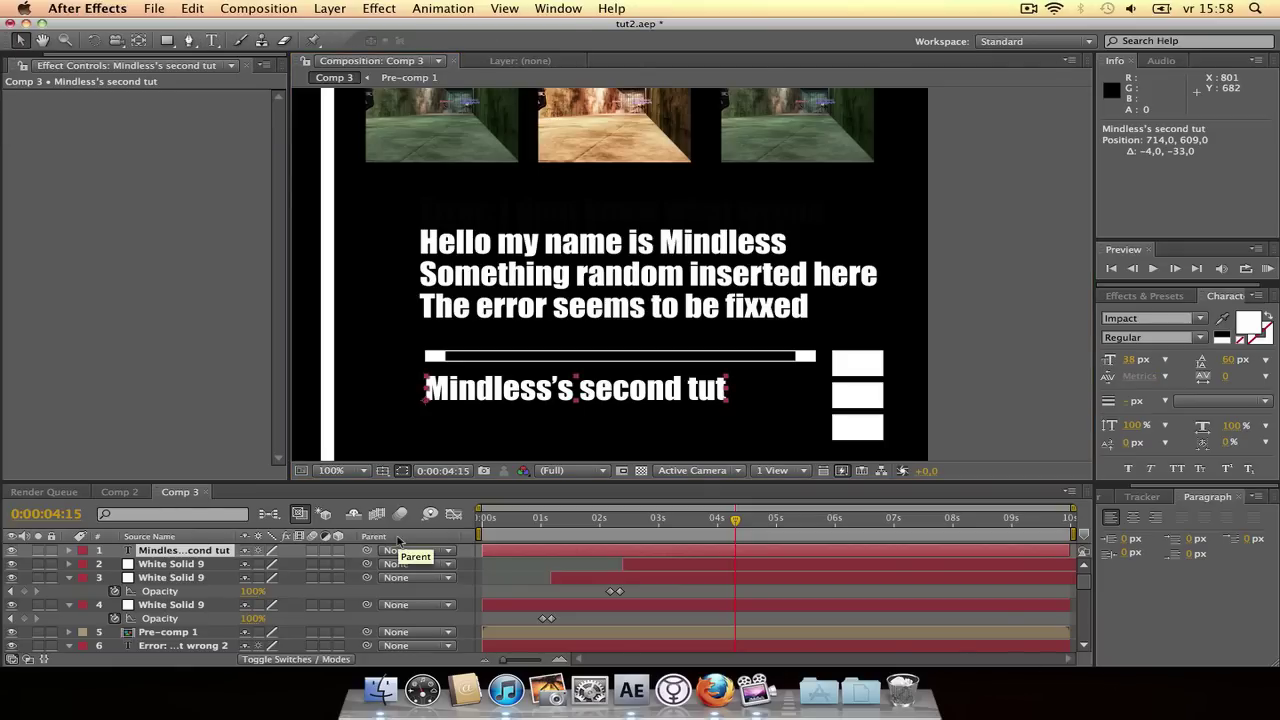
Create a white solid of 350 by 350 px and move it to about 1035, 474
key(super+y)
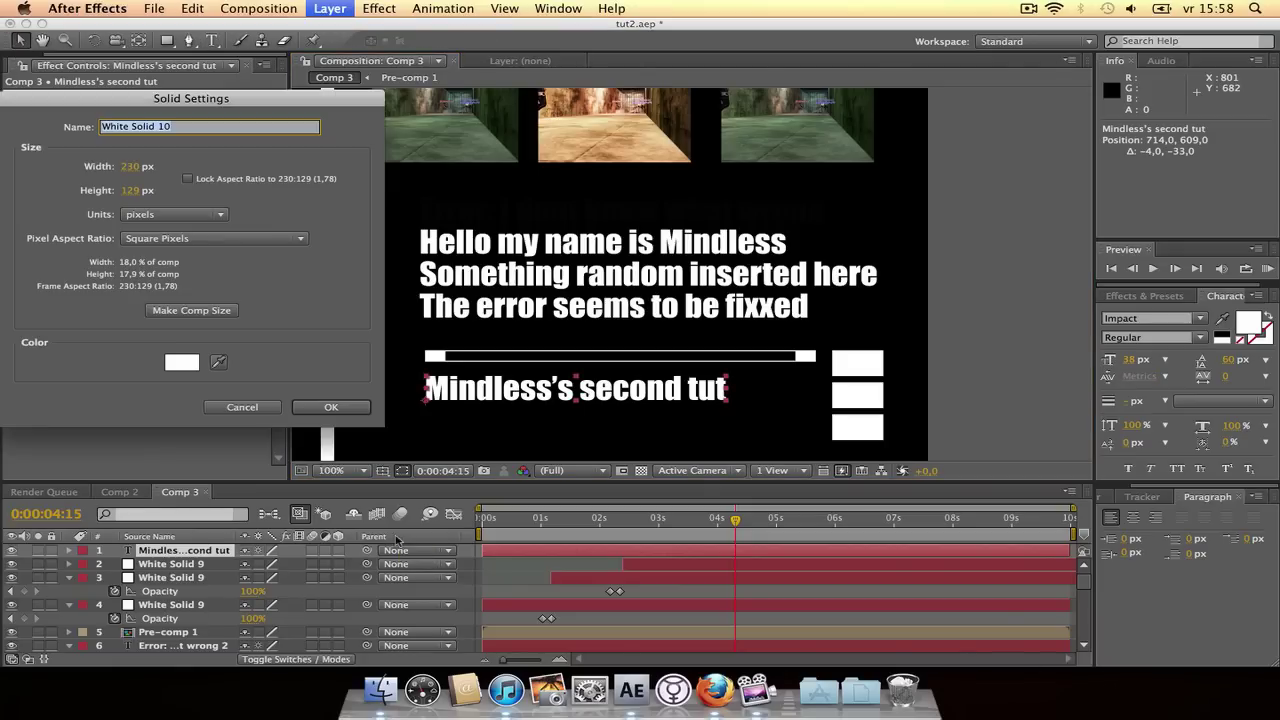
click(134, 167)
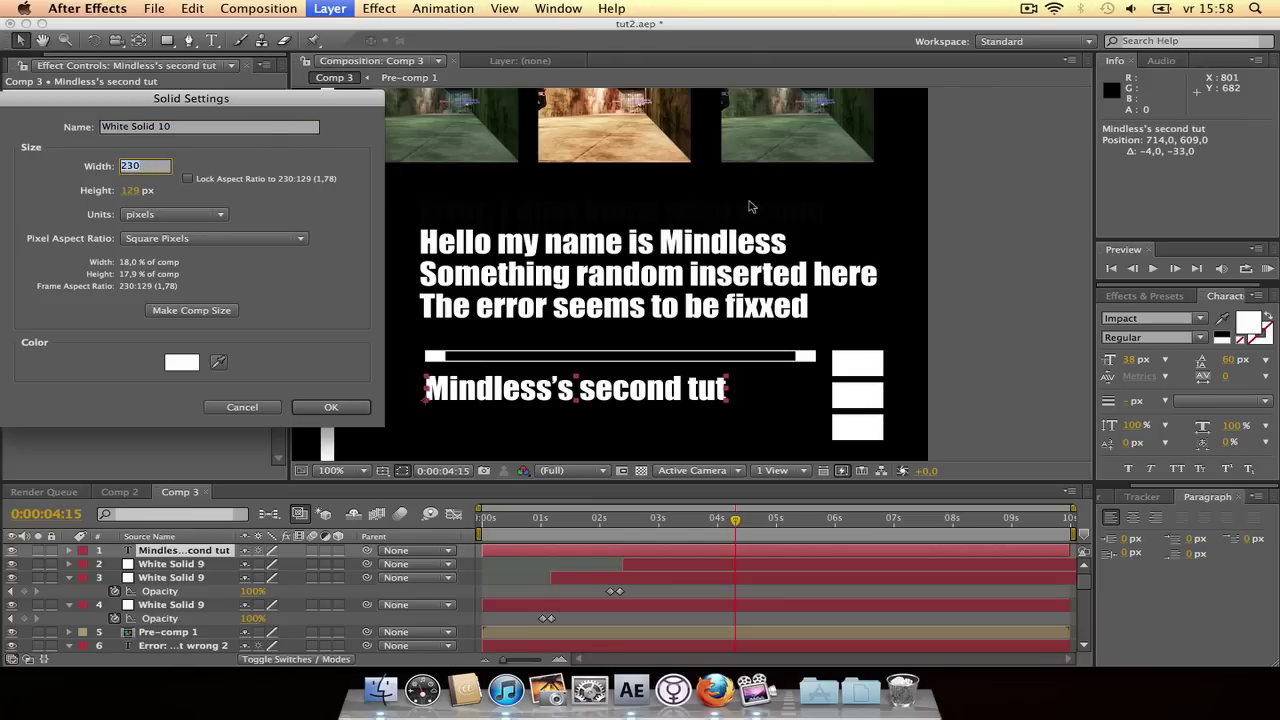
text(350)
key(Tab)
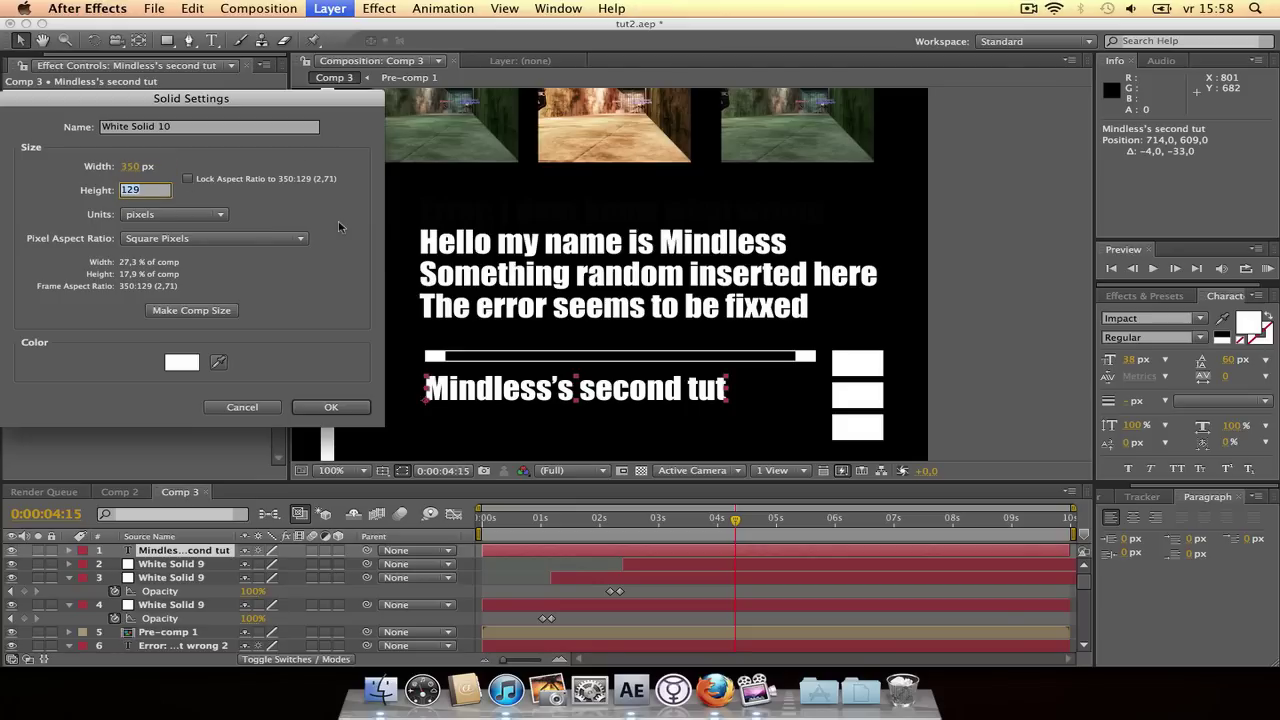
text(350)
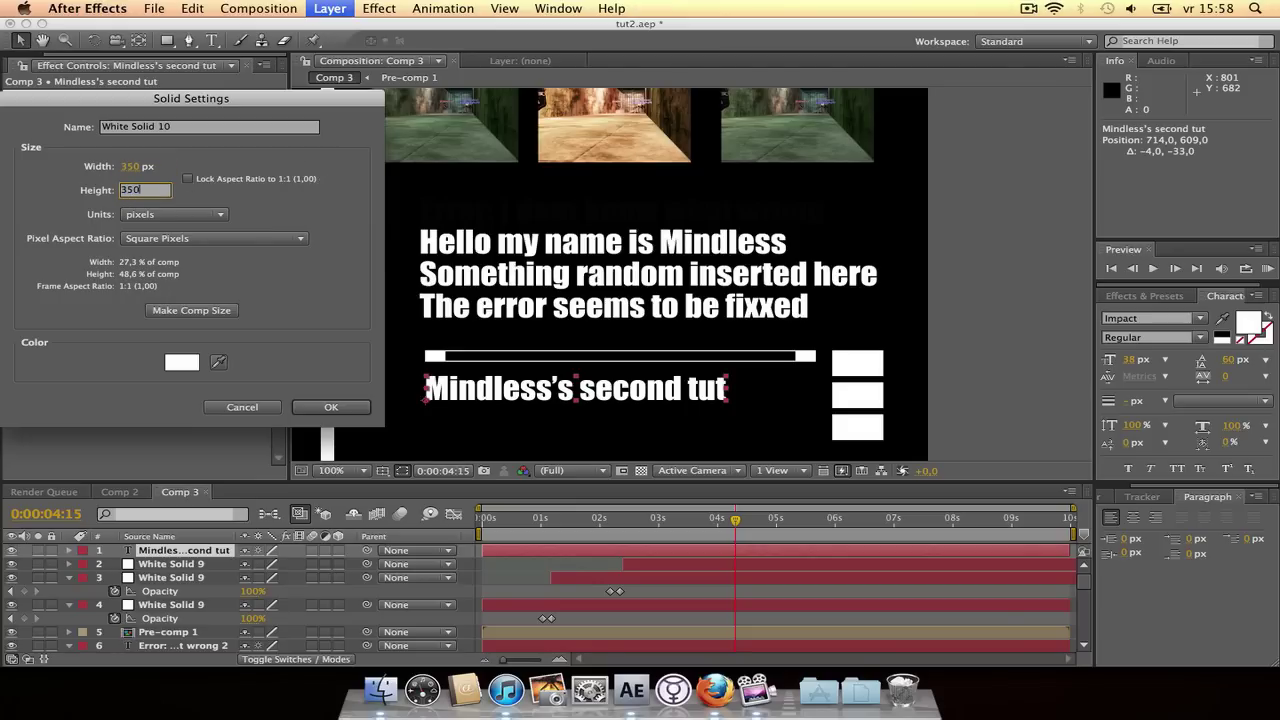
click(358, 407)
drag(357, 200, 710, 356)
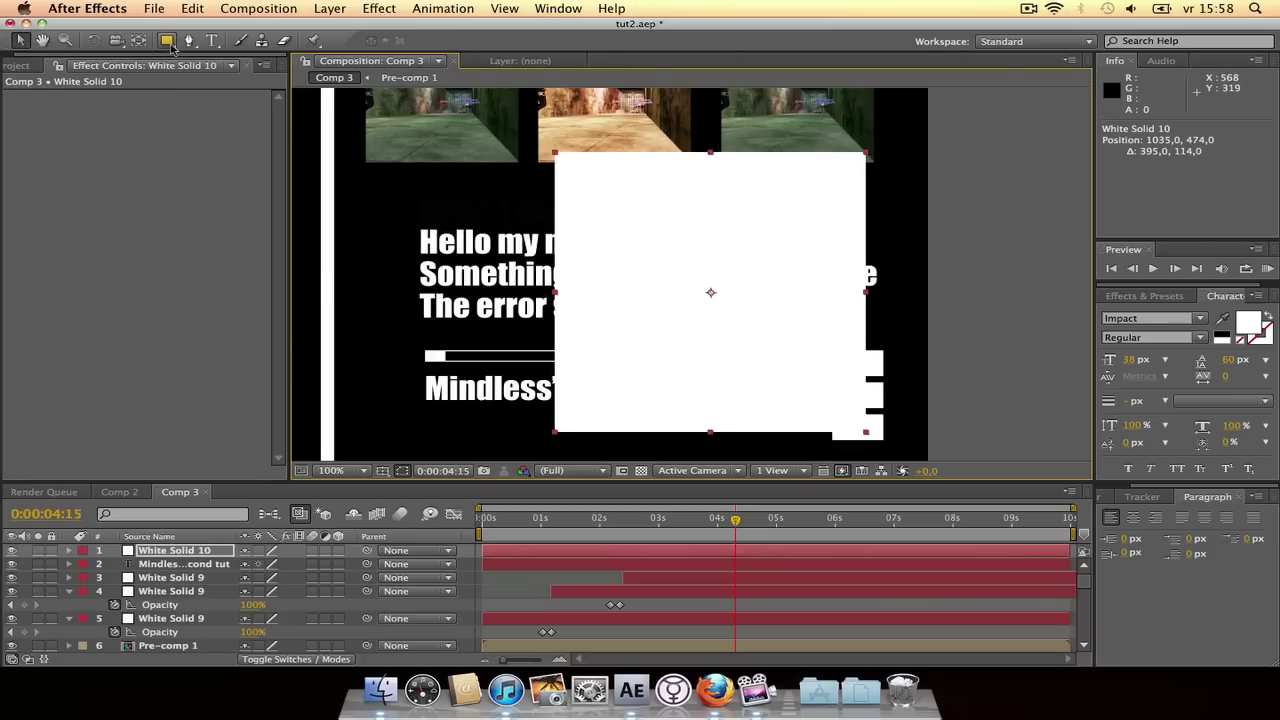
Apply a full-size elliptical mask to the White Solid 10 layer and duplicate the mask
drag(167, 45, 201, 77)
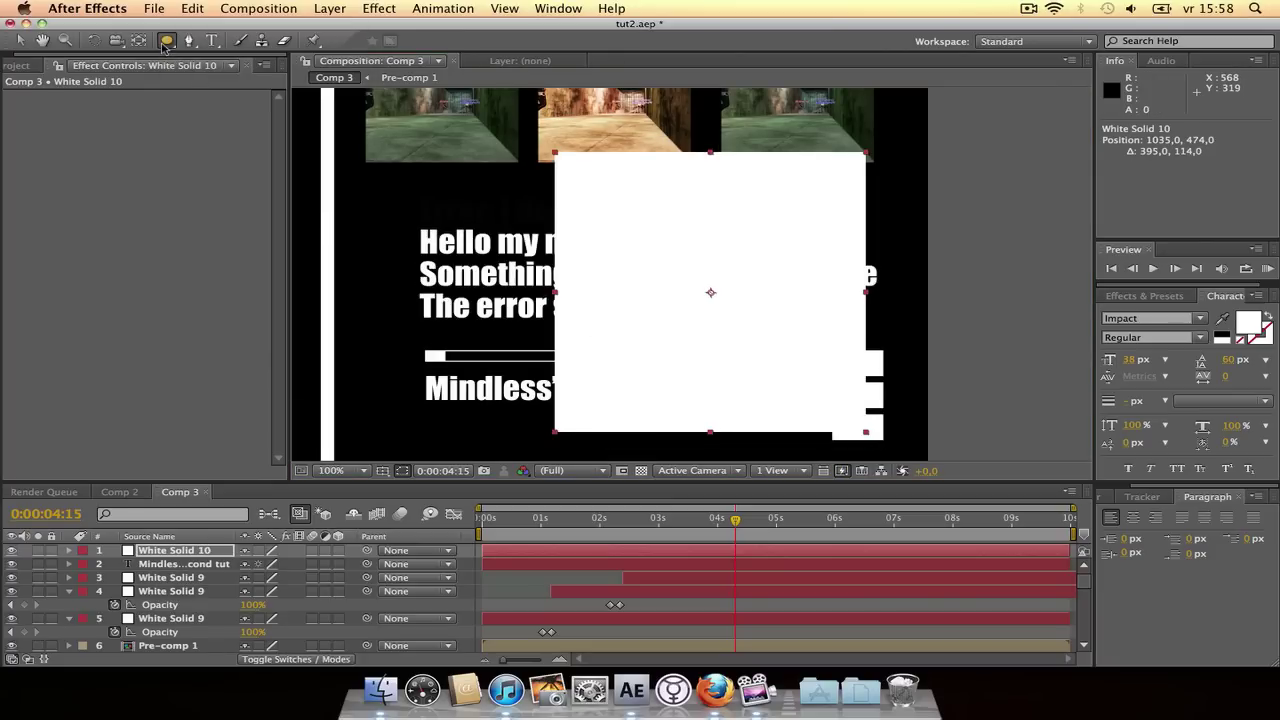
double_click(166, 41)
key(super+d)
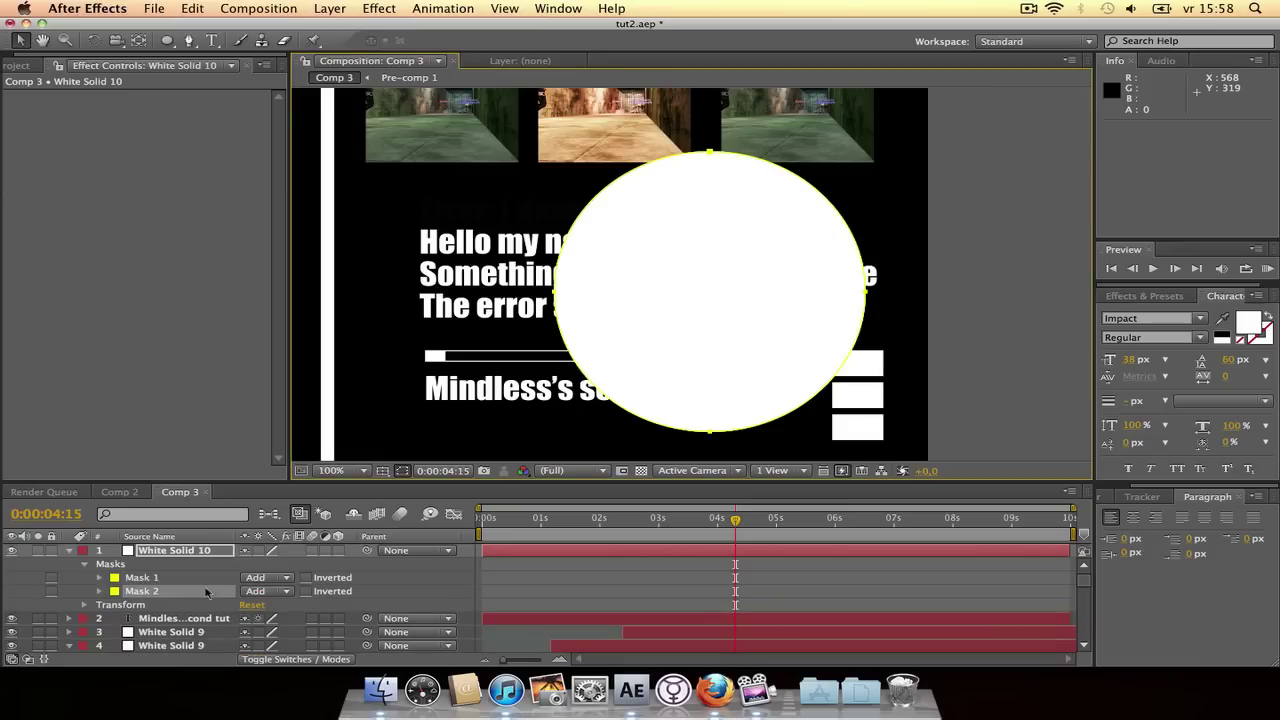
Set Mask 2 of White Solid 10 to Subtract with a mask expansion of -21 pixels to form a ring
click(257, 592)
click(262, 607)
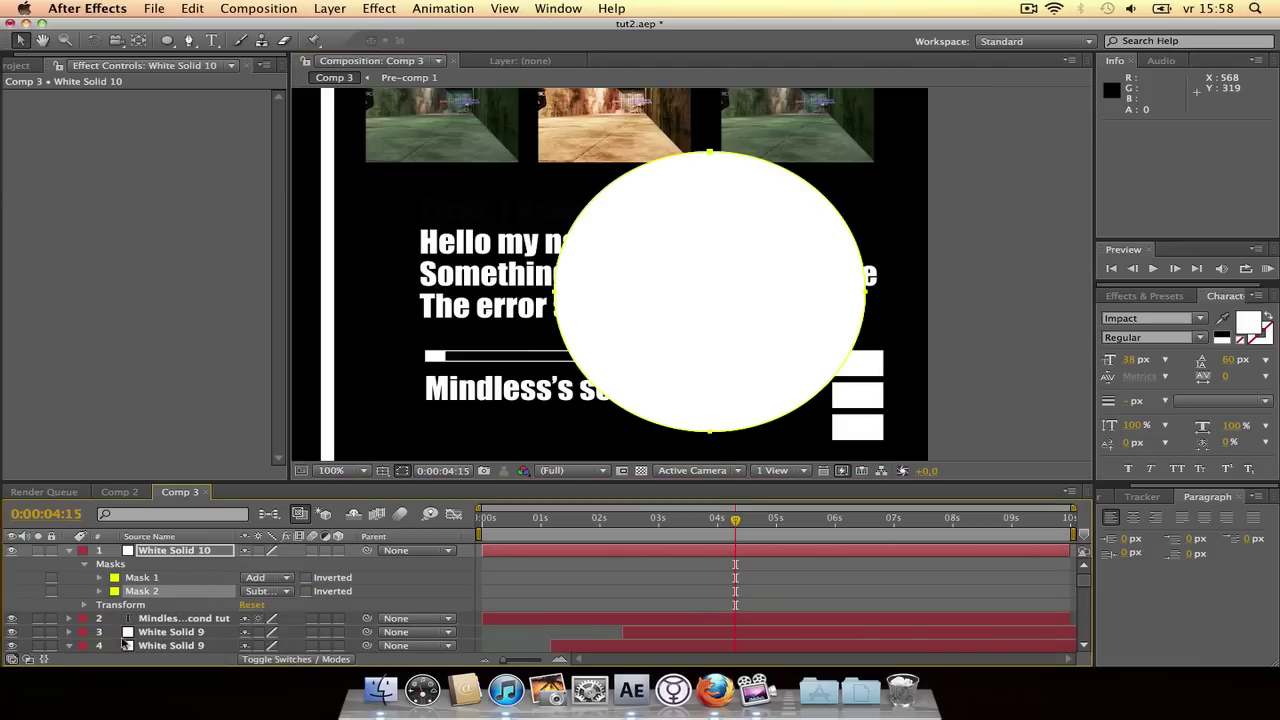
click(100, 592)
scroll(250, 600, down, 2)
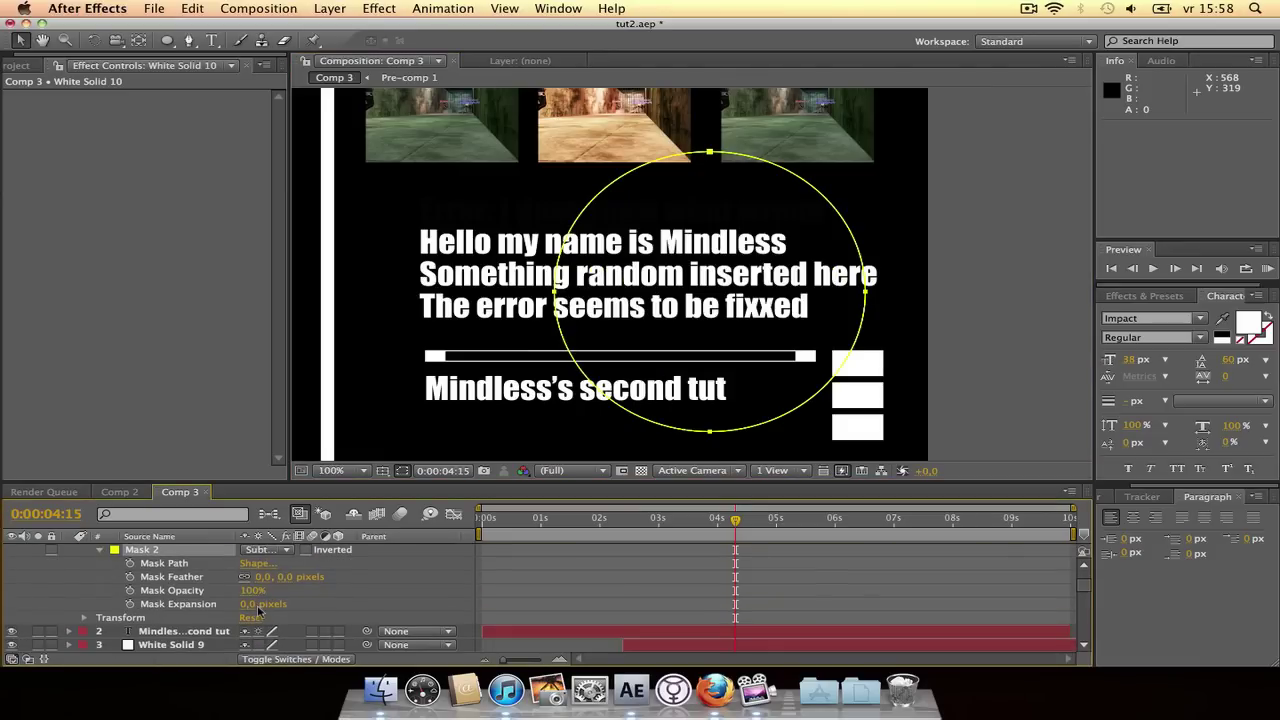
drag(254, 604, 229, 604)
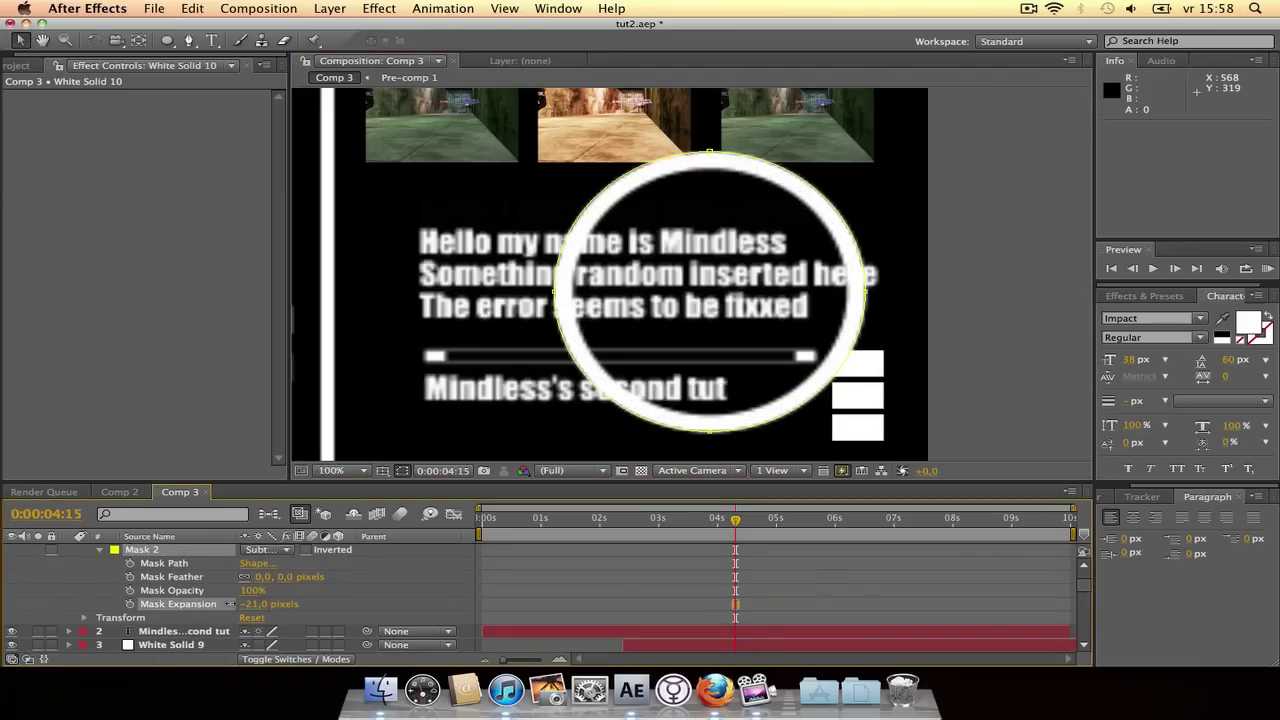
Replace Mask 2 of White Solid 10 with two thin rectangular masks that cross at the circle's centre, one vertical and one horizontal
click(183, 550)
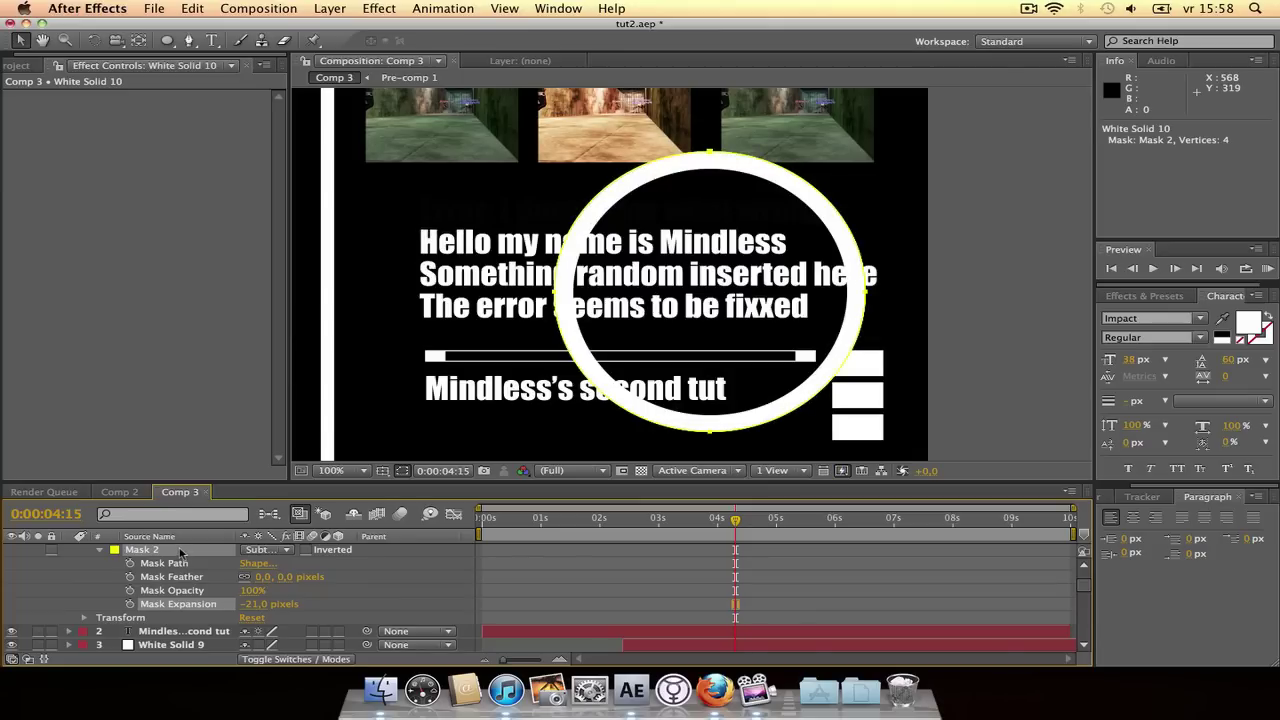
key(Delete)
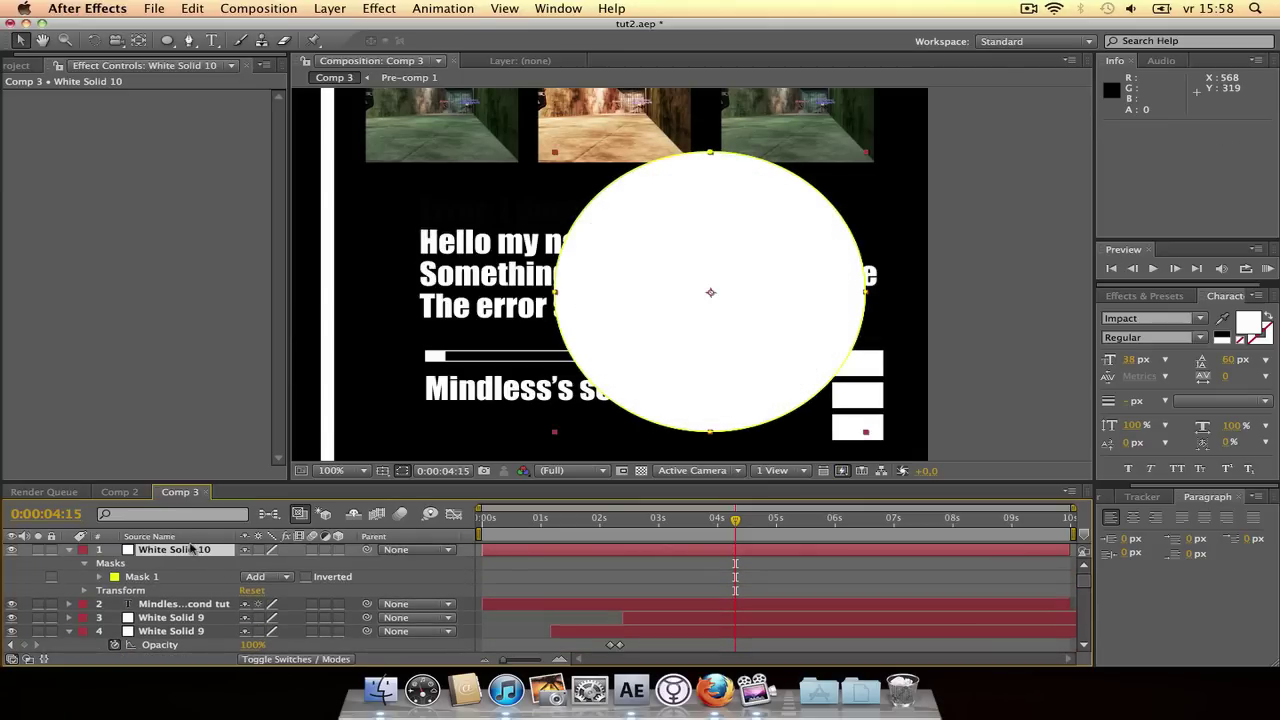
click(193, 551)
click(166, 40)
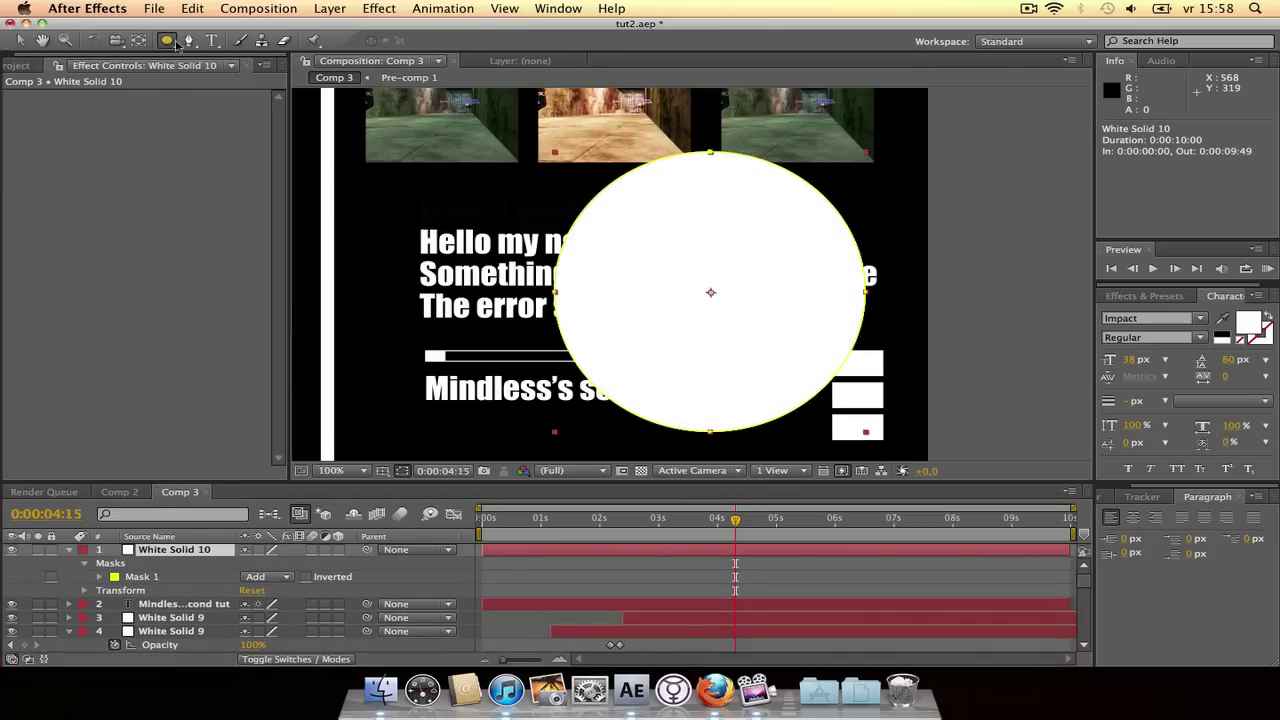
click(186, 41)
drag(705, 437, 716, 145)
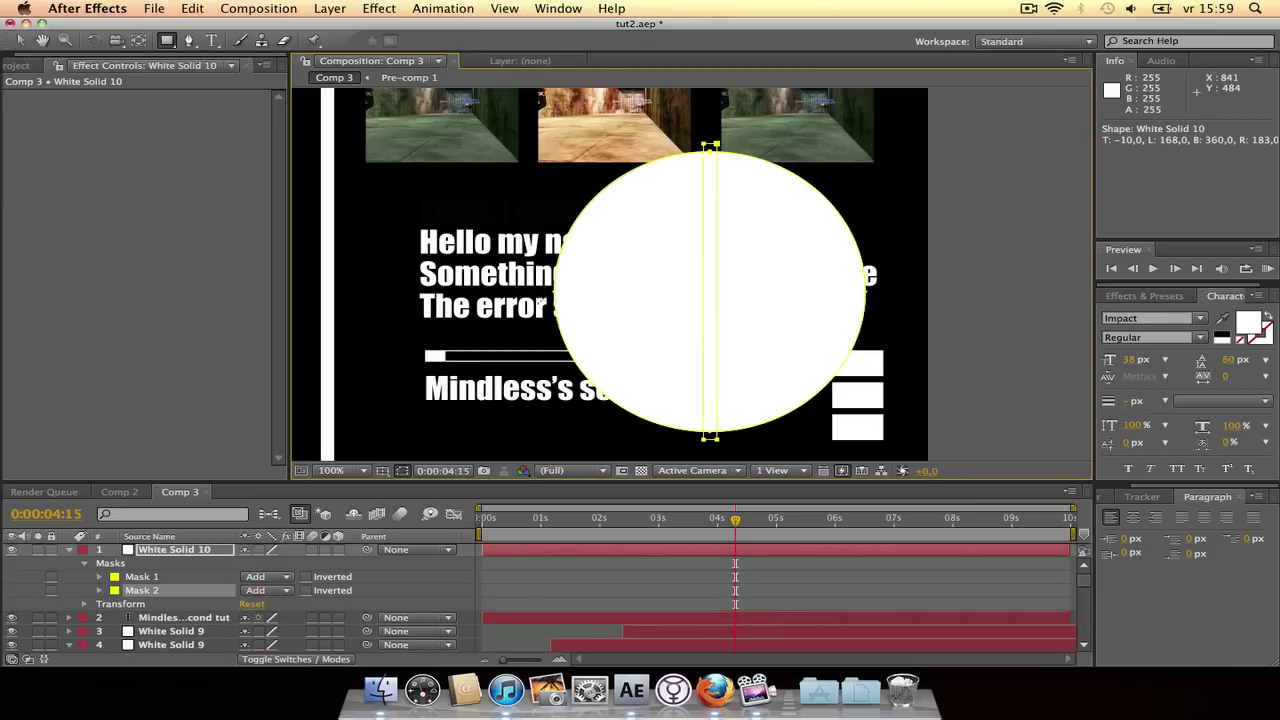
drag(545, 280, 874, 292)
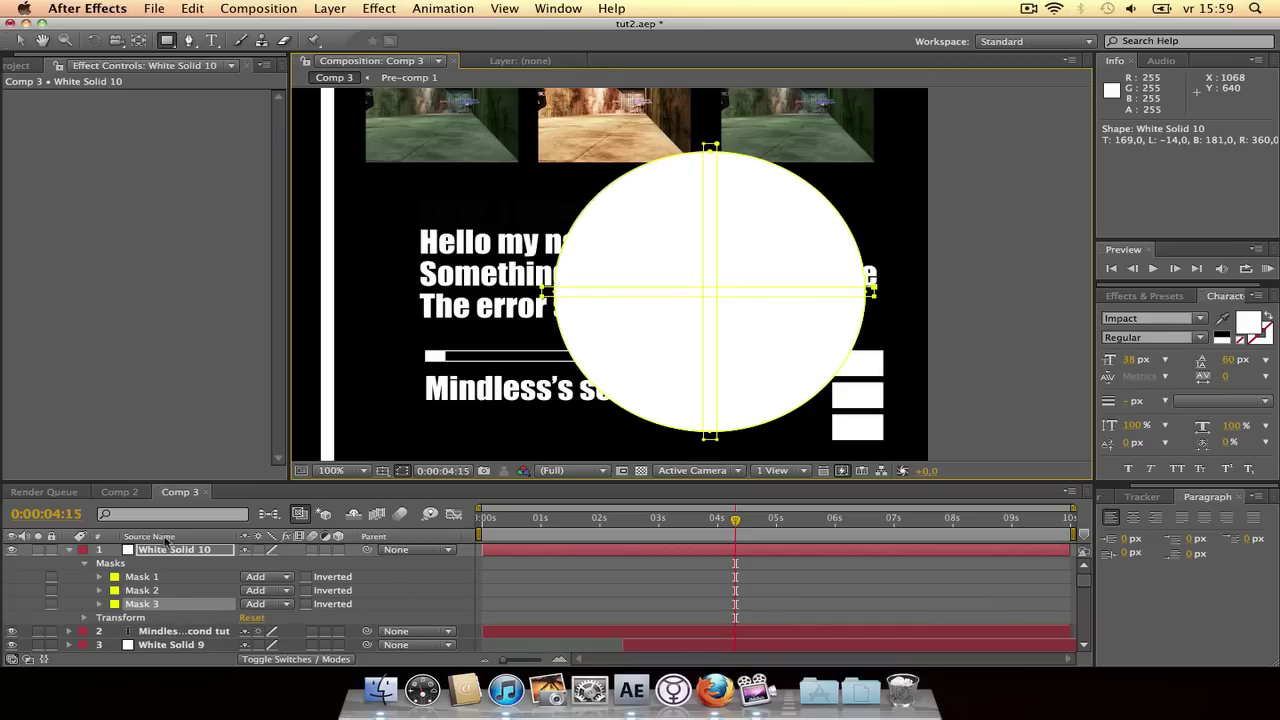
Scale White Solid 10 down to 17% and set its two rectangular masks, Mask 2 and Mask 3, to Subtract
key(s)
drag(298, 563, 225, 563)
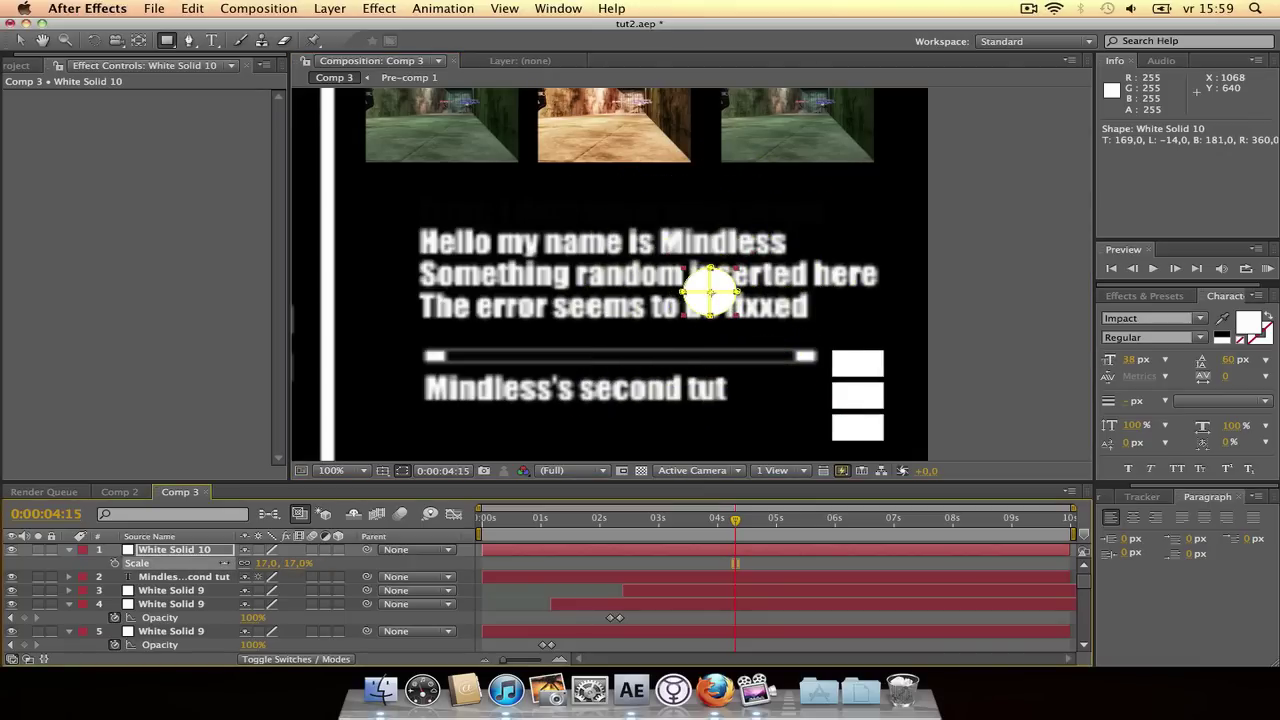
key(m)
click(278, 618)
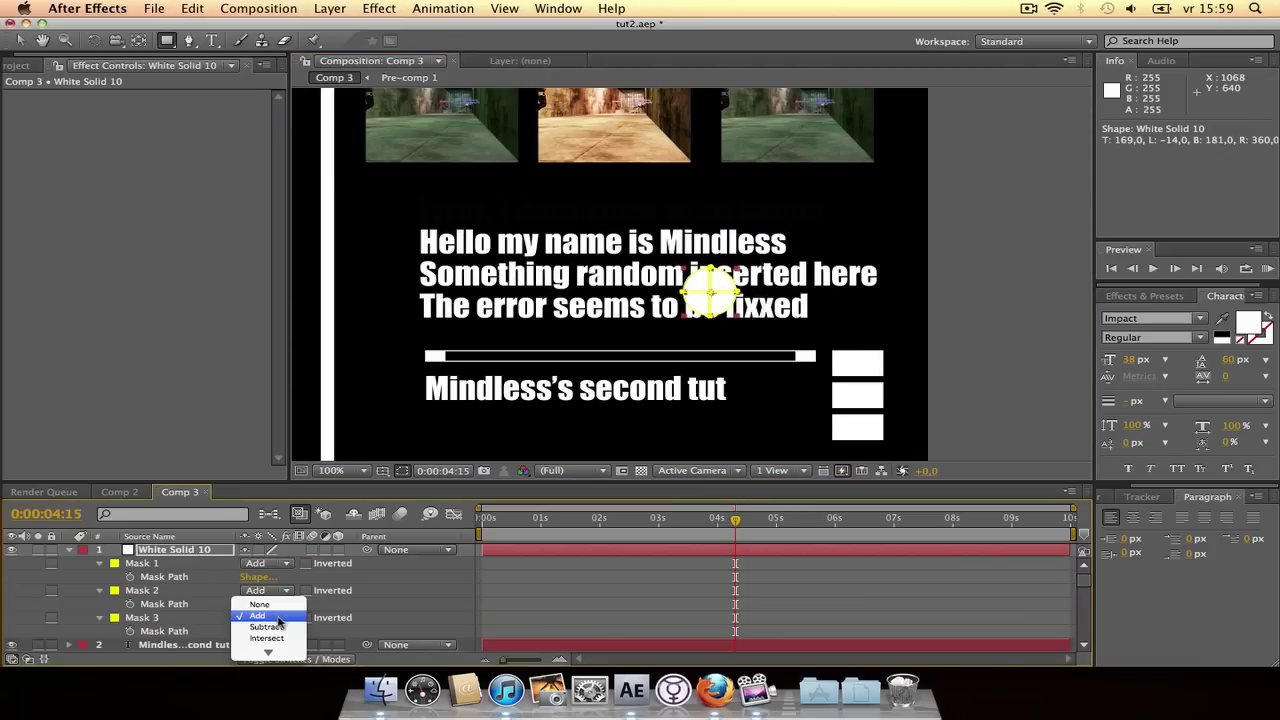
click(278, 616)
click(276, 591)
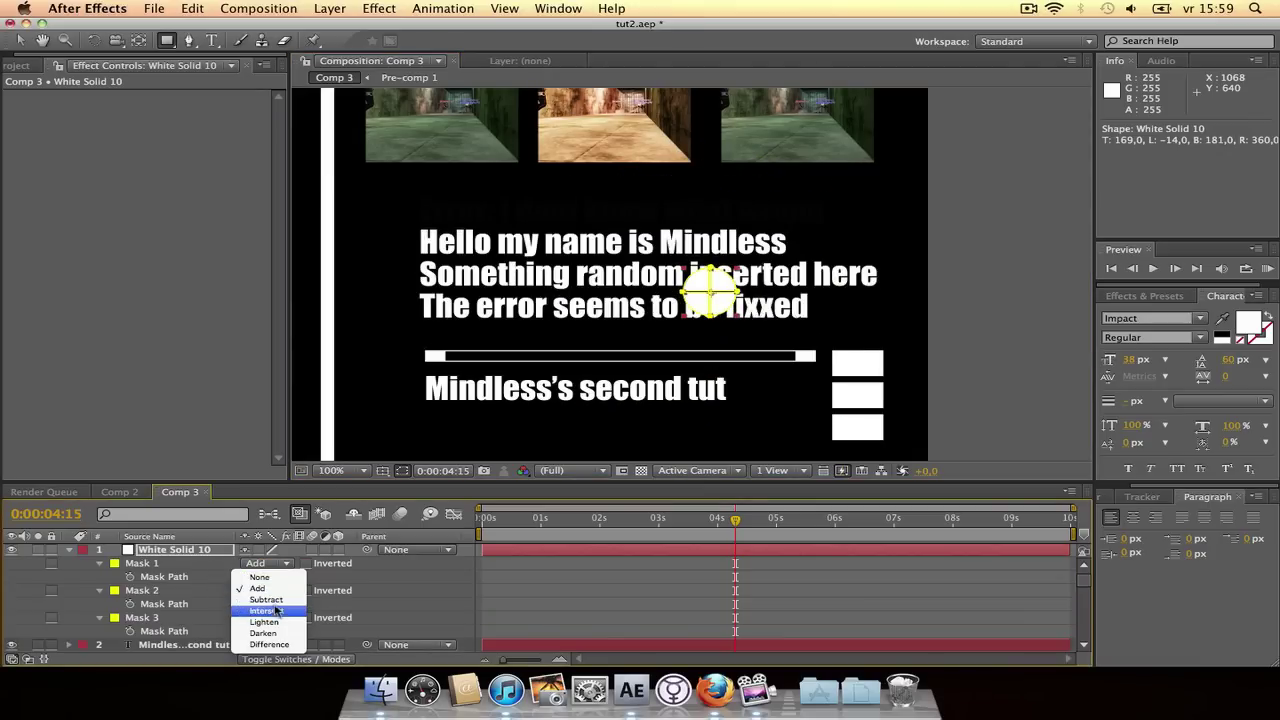
click(266, 599)
Move the crossed circle to position 1104, 606, between the caption and the column of boxes
key(v)
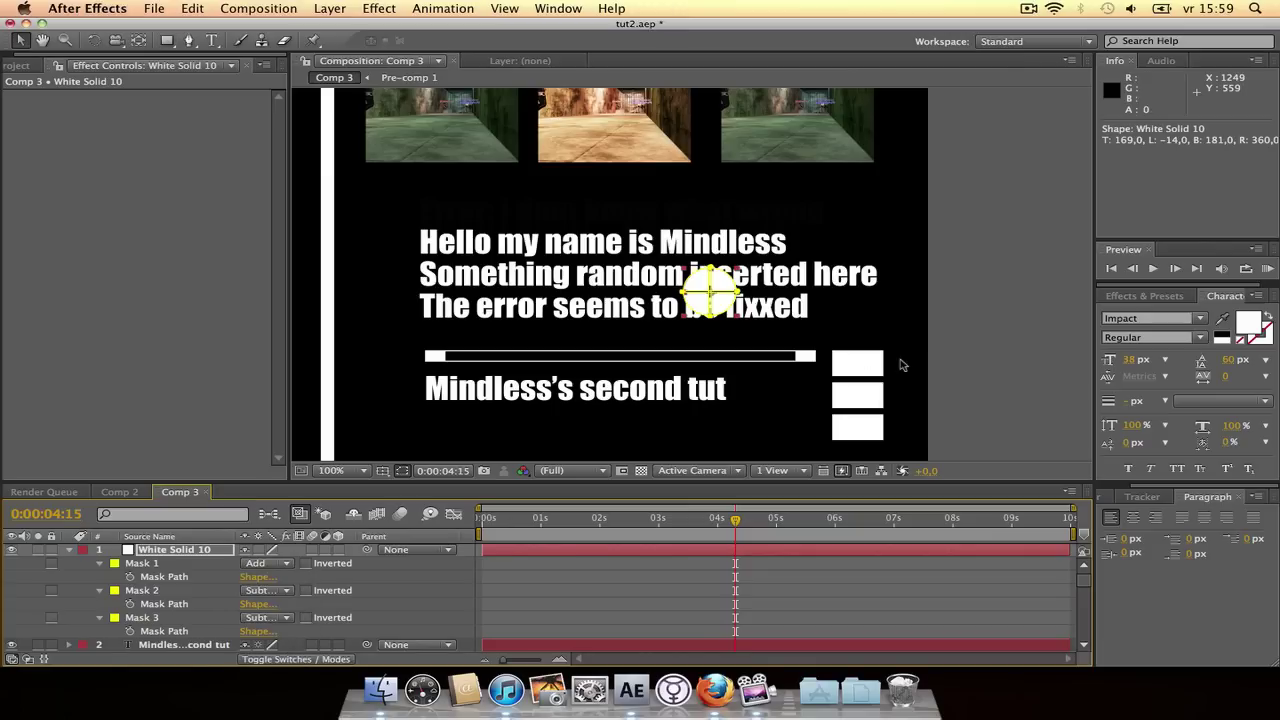
drag(725, 303, 792, 408)
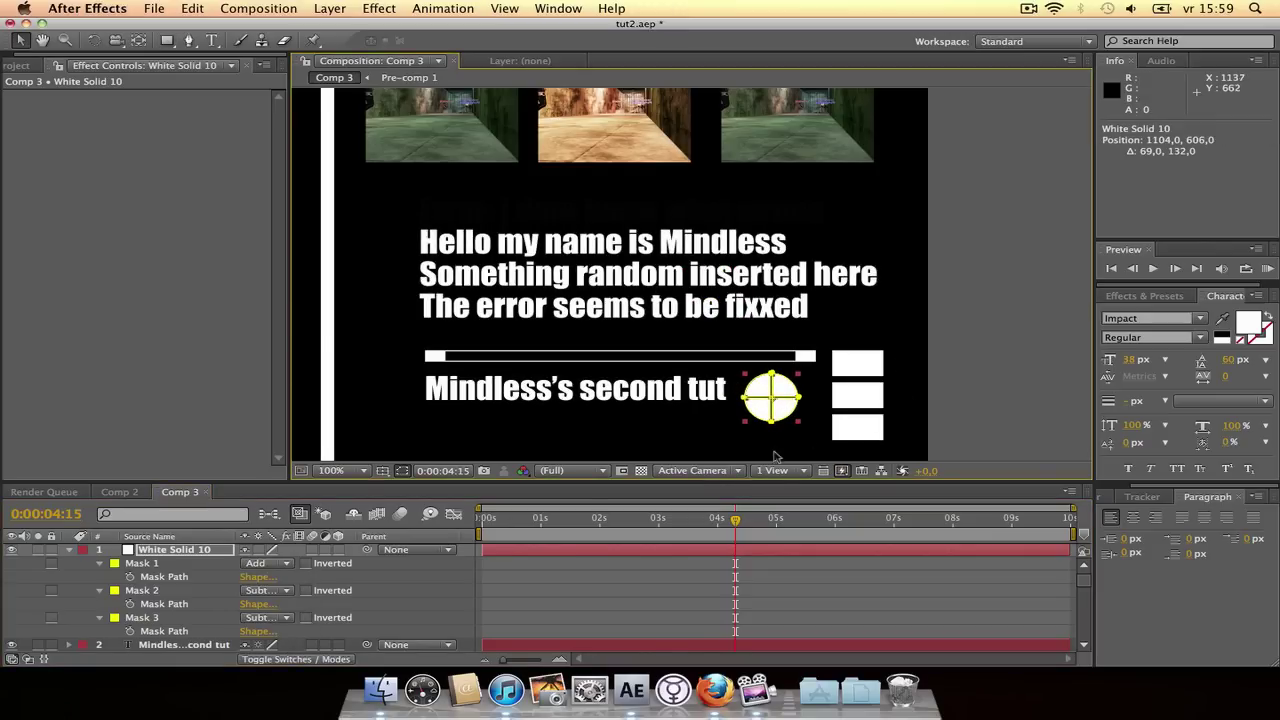
Keyframe the circle's rotation from -5x -270° at the start to 0x +0° at 0:00:04:15, and preview the spin
key(r)
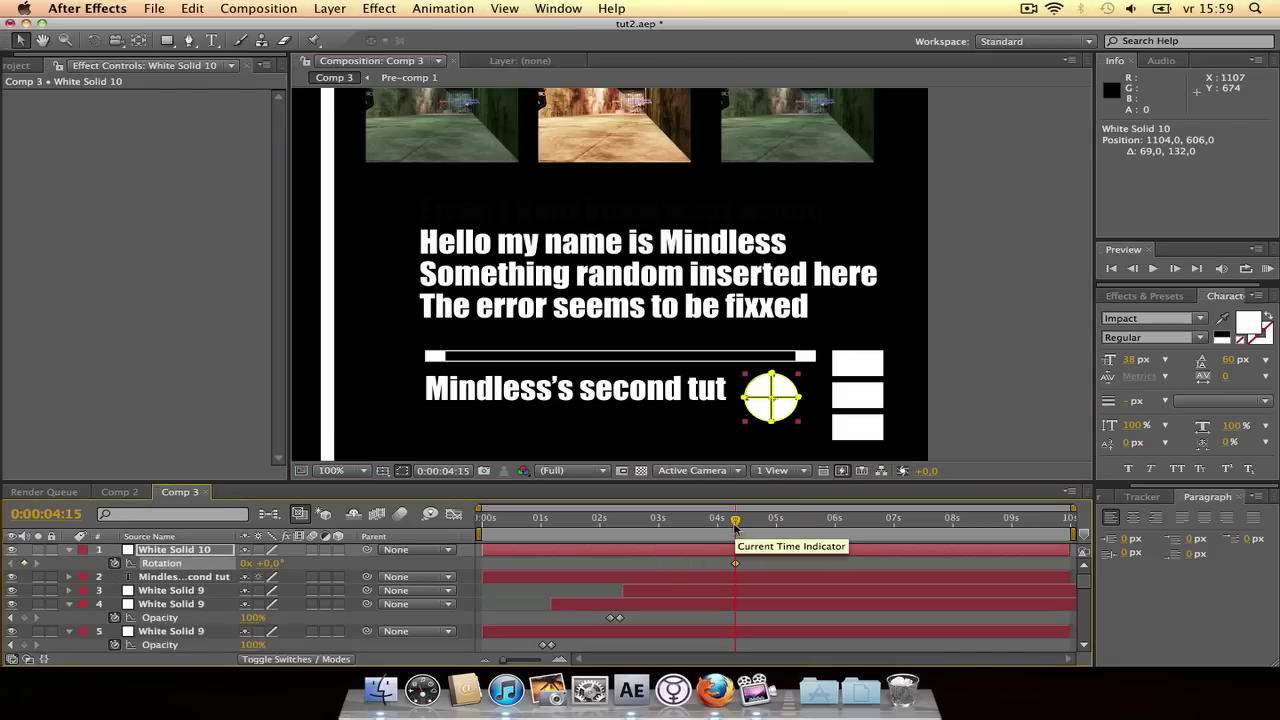
click(1111, 269)
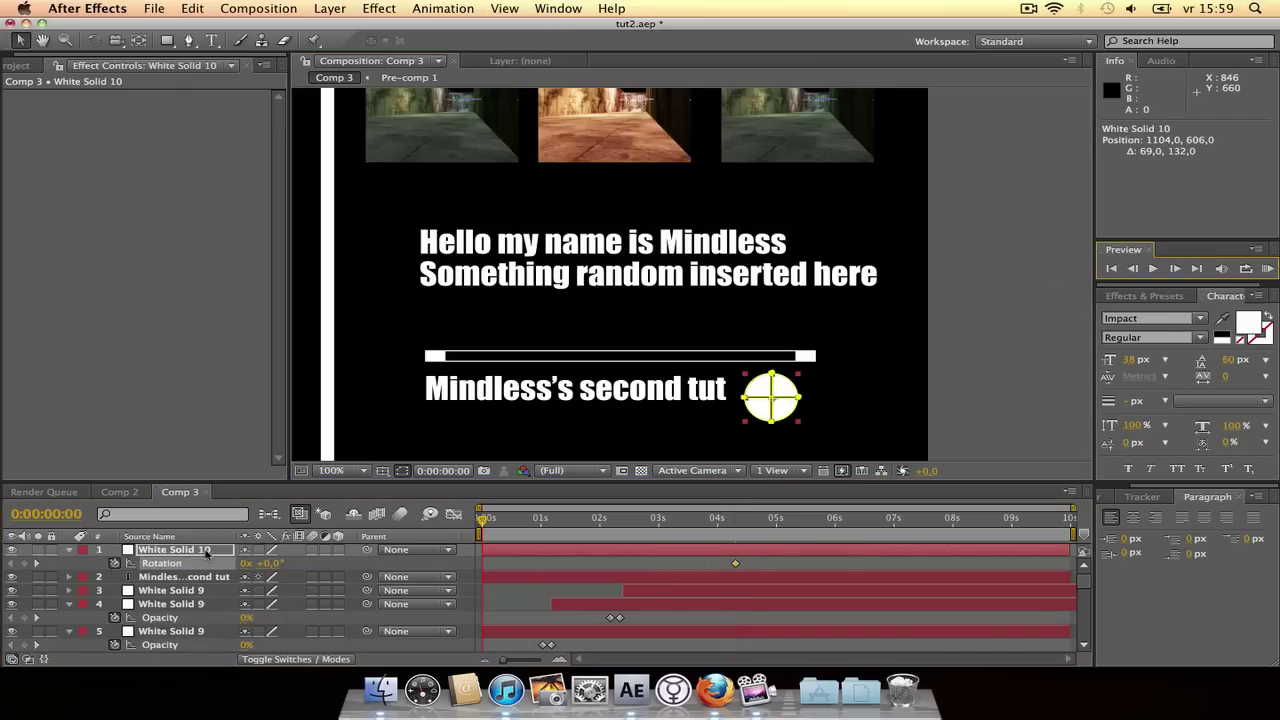
drag(266, 568, 170, 568)
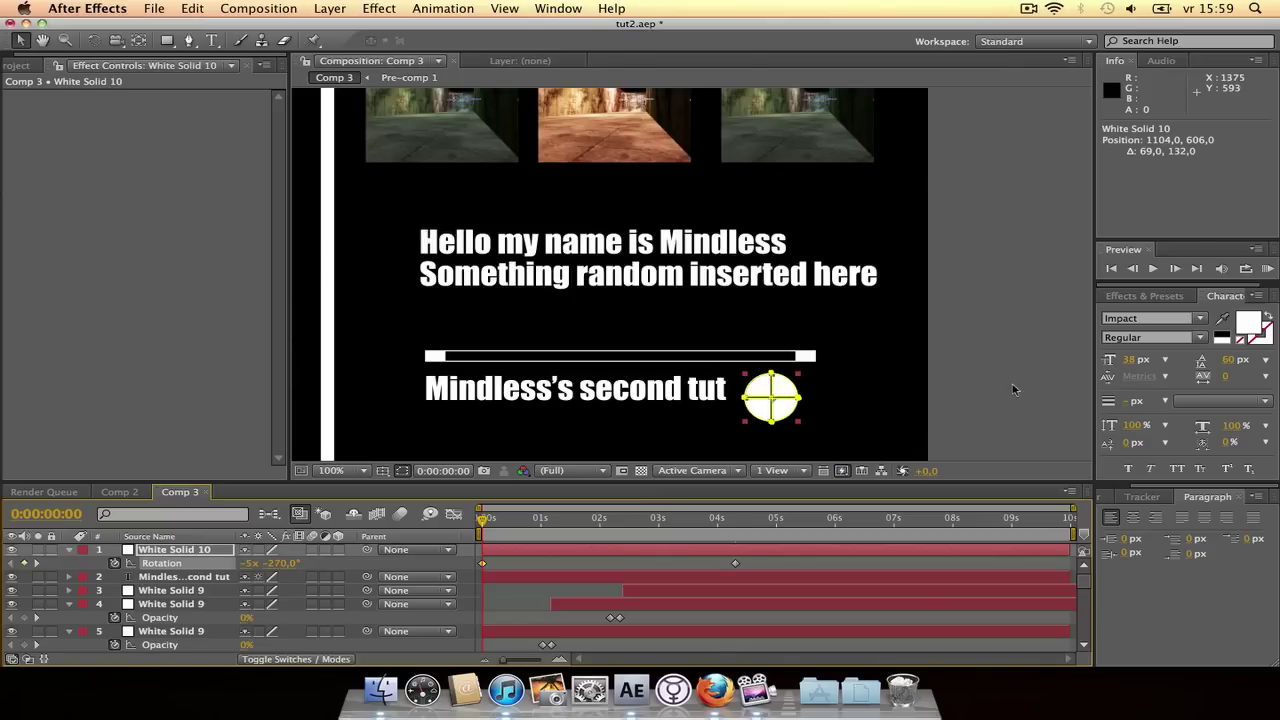
click(880, 420)
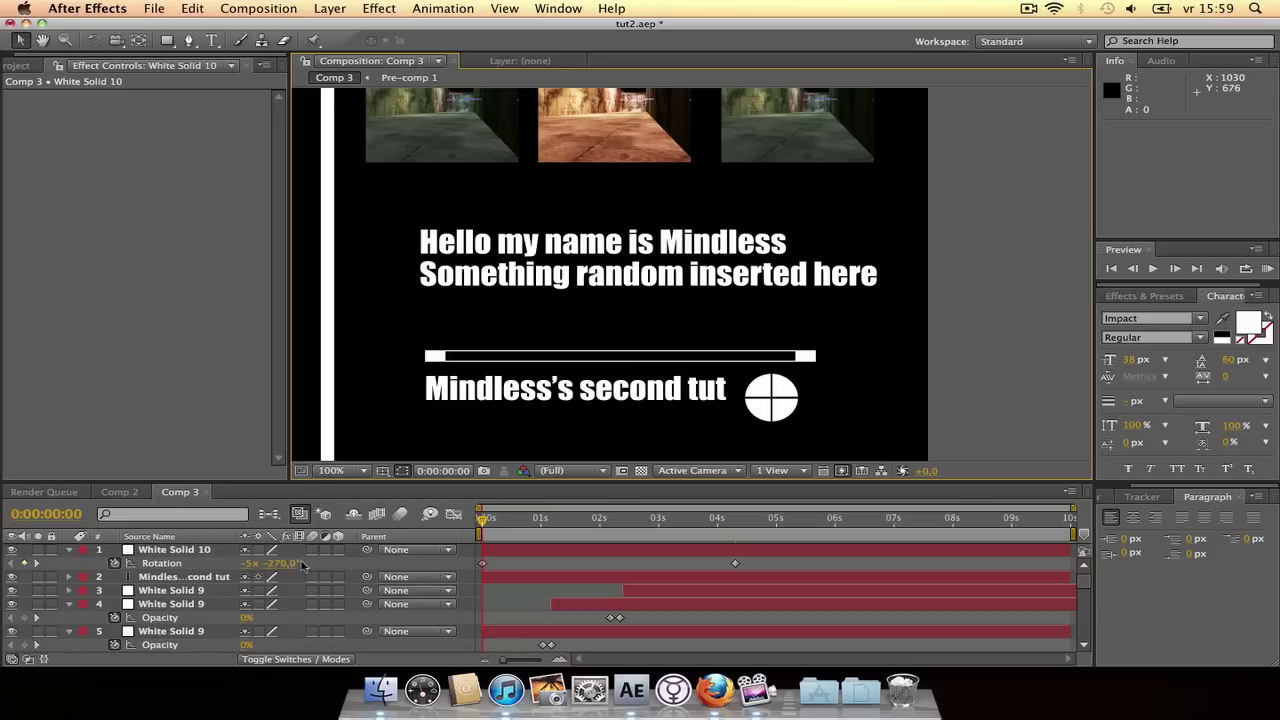
key(space)
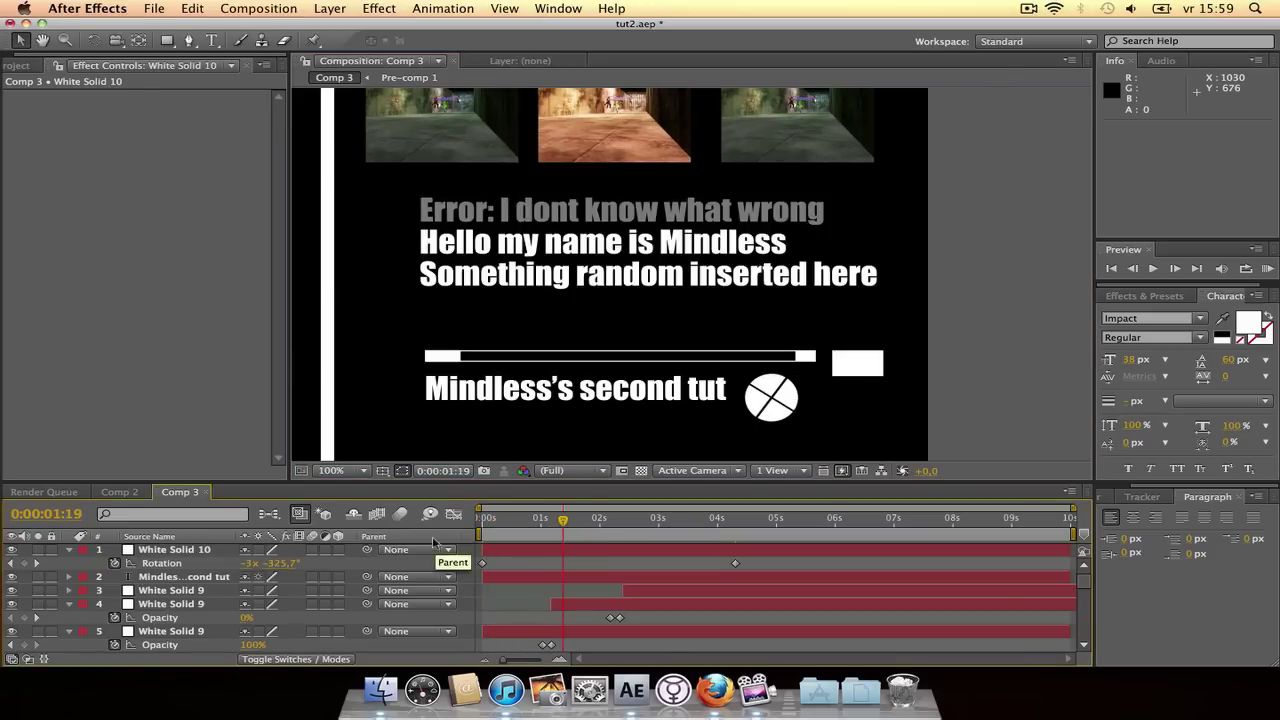
Enable motion blur for the composition and for White Solid 10, and inspect the spinning circle up close at 0:00:03:06
click(393, 515)
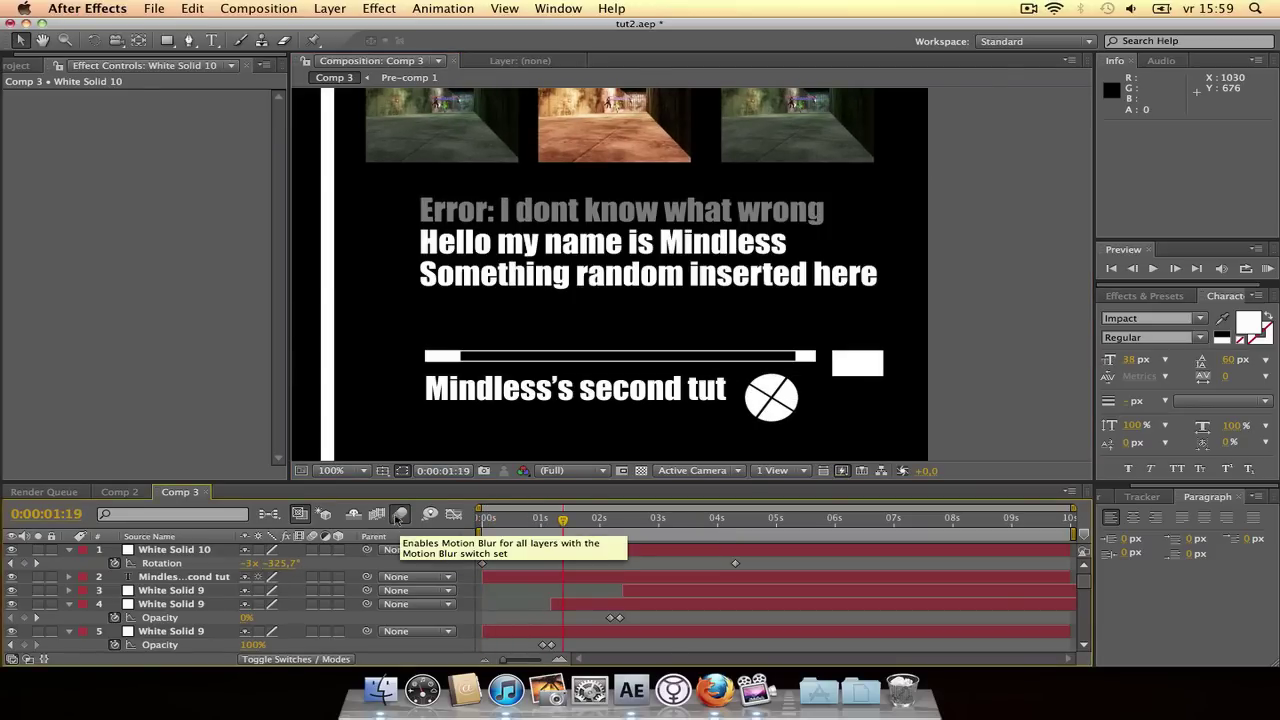
click(311, 550)
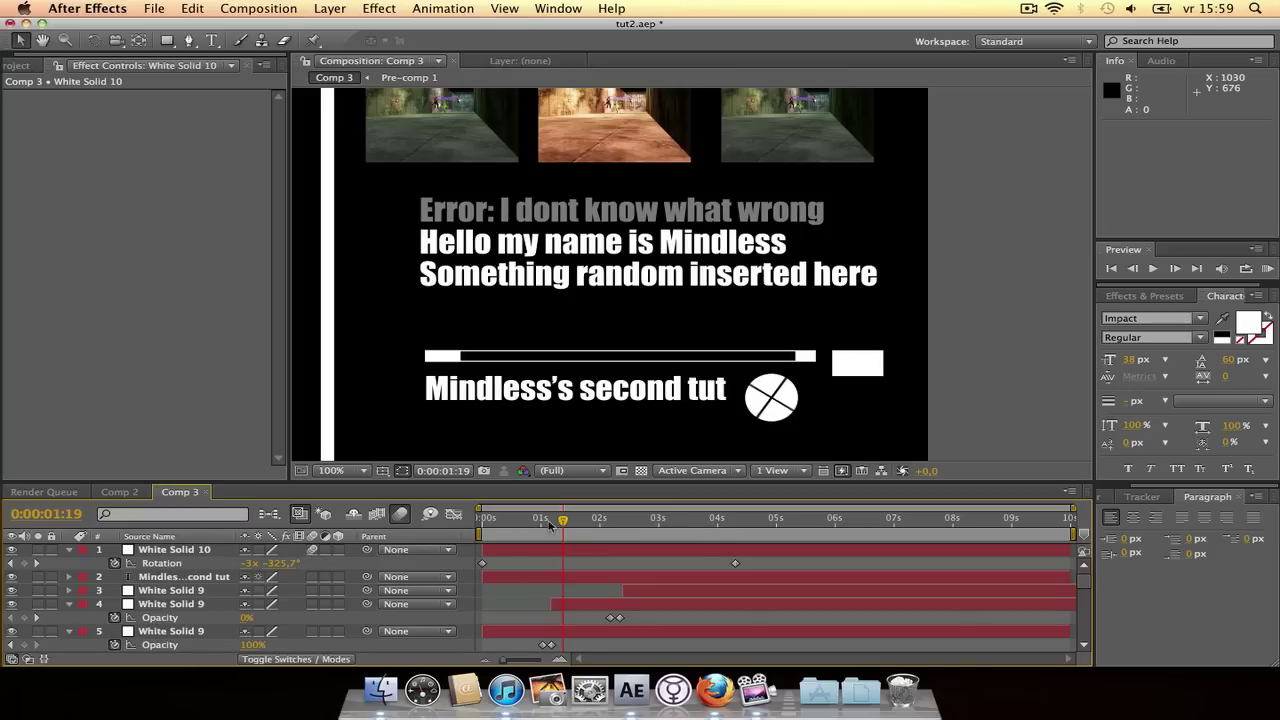
drag(565, 524, 662, 530)
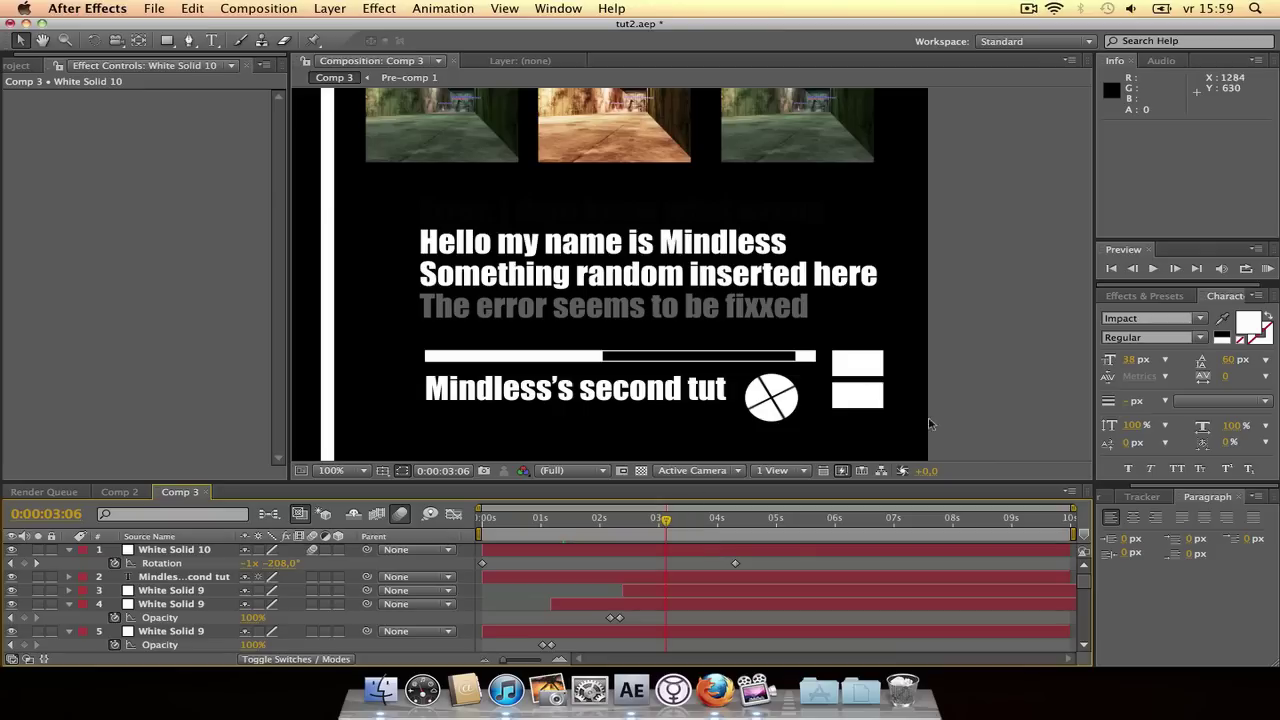
key(period)
key(h)
drag(901, 428, 794, 257)
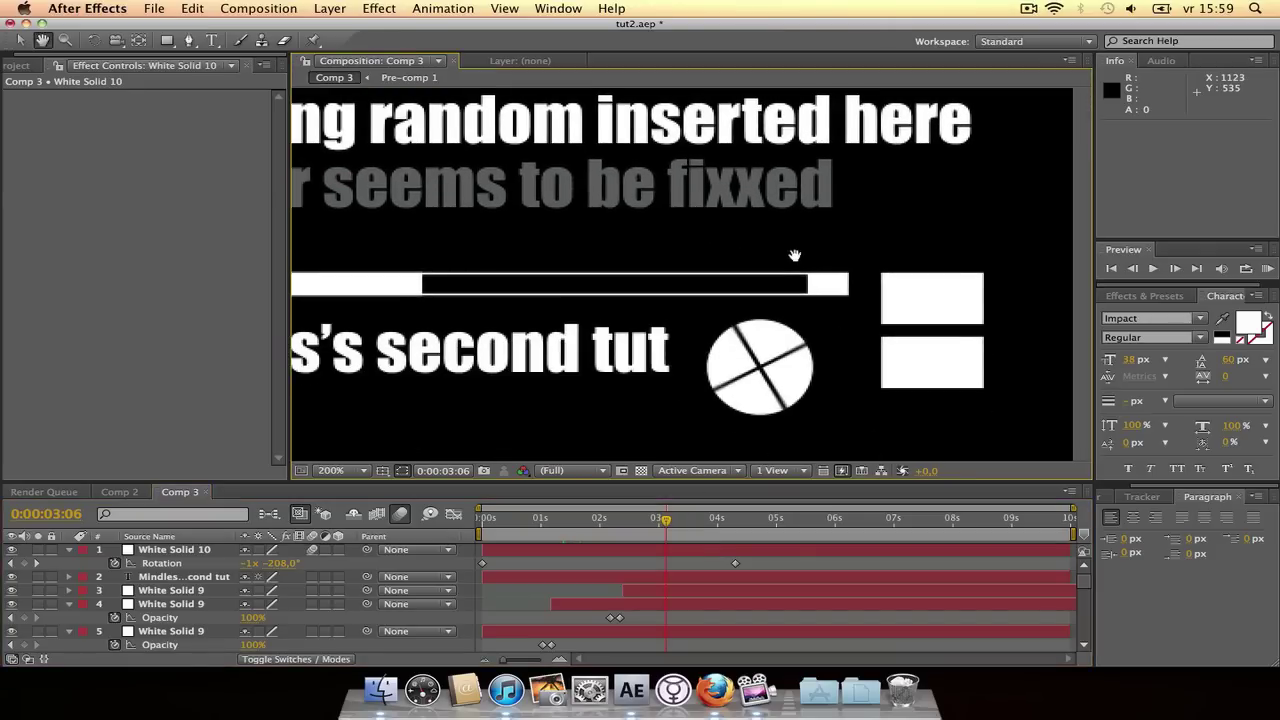
key(comma)
key(comma)
drag(766, 309, 720, 419)
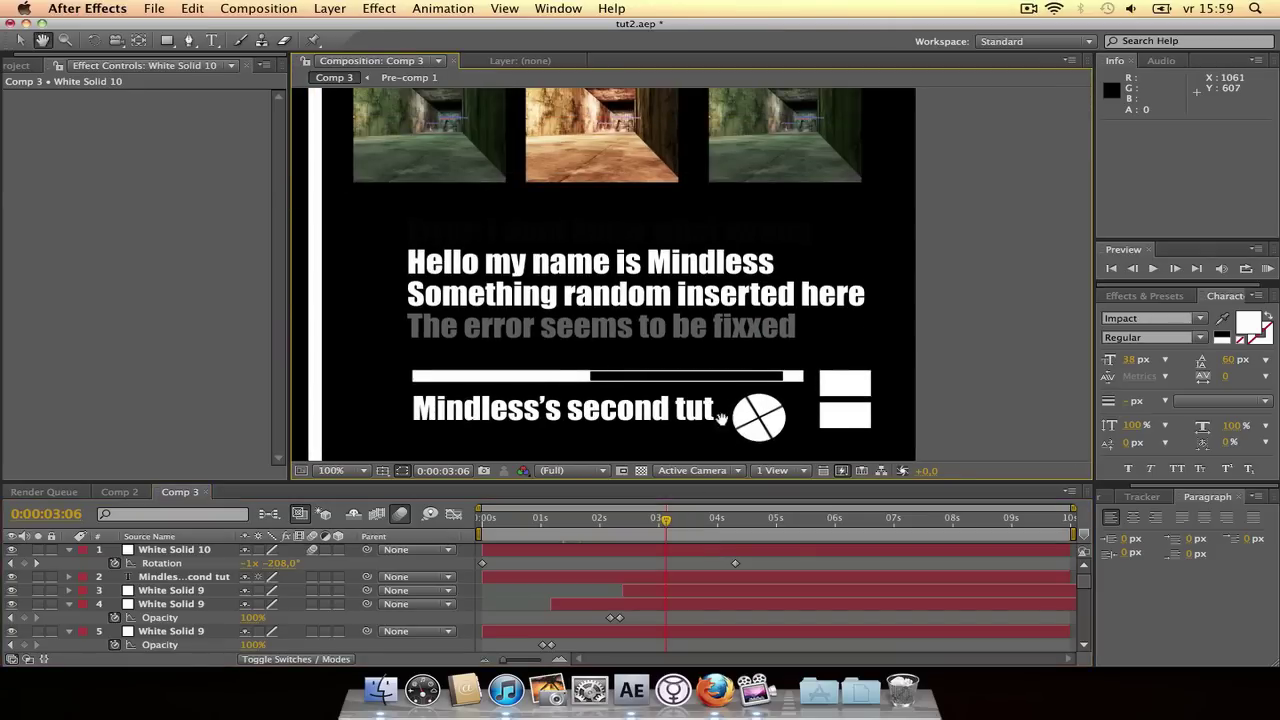
drag(607, 314, 640, 336)
key(v)
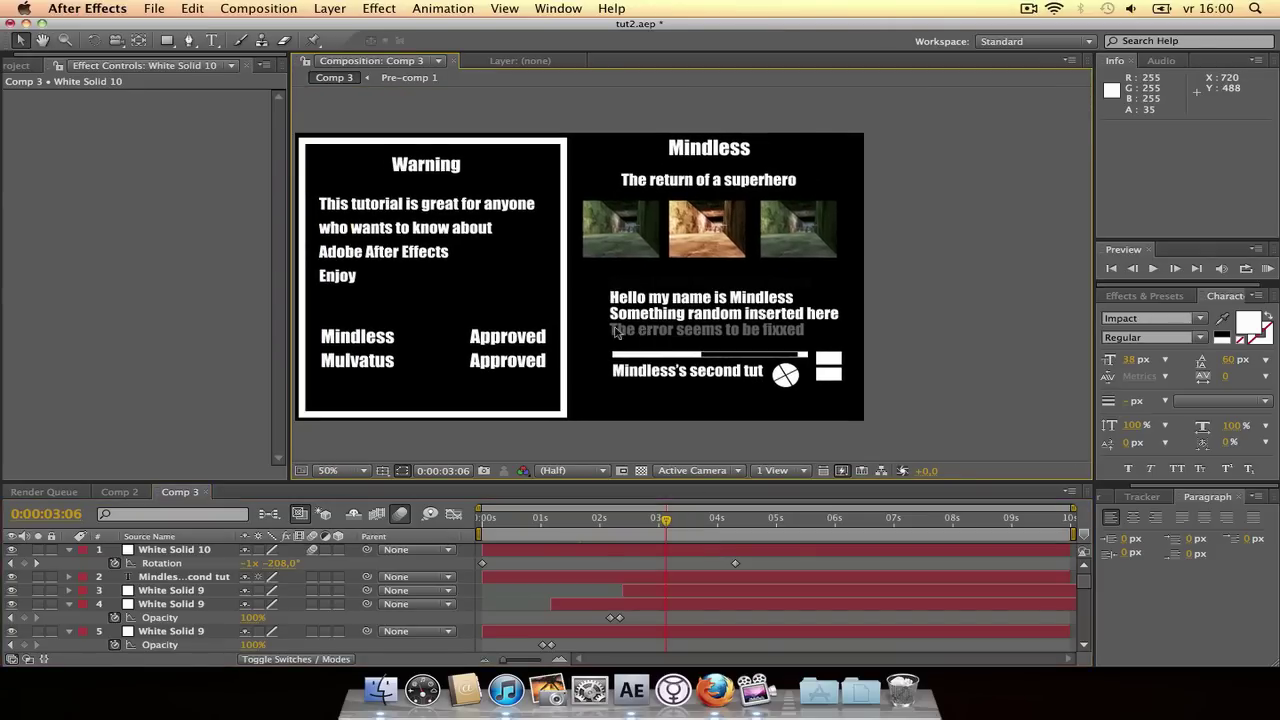
Undo the last value change and collapse the properties of the Gunz video on layer 15
click(642, 338)
key(super+z)
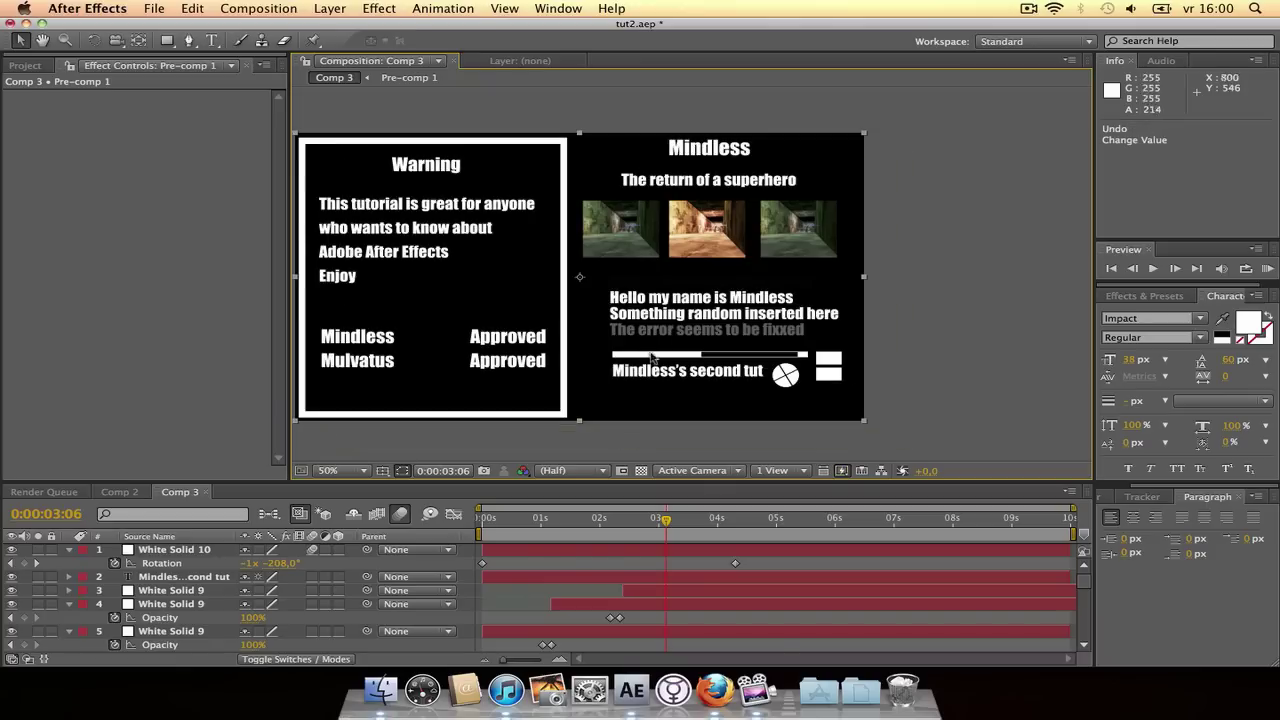
click(193, 552)
scroll(150, 590, down, 10)
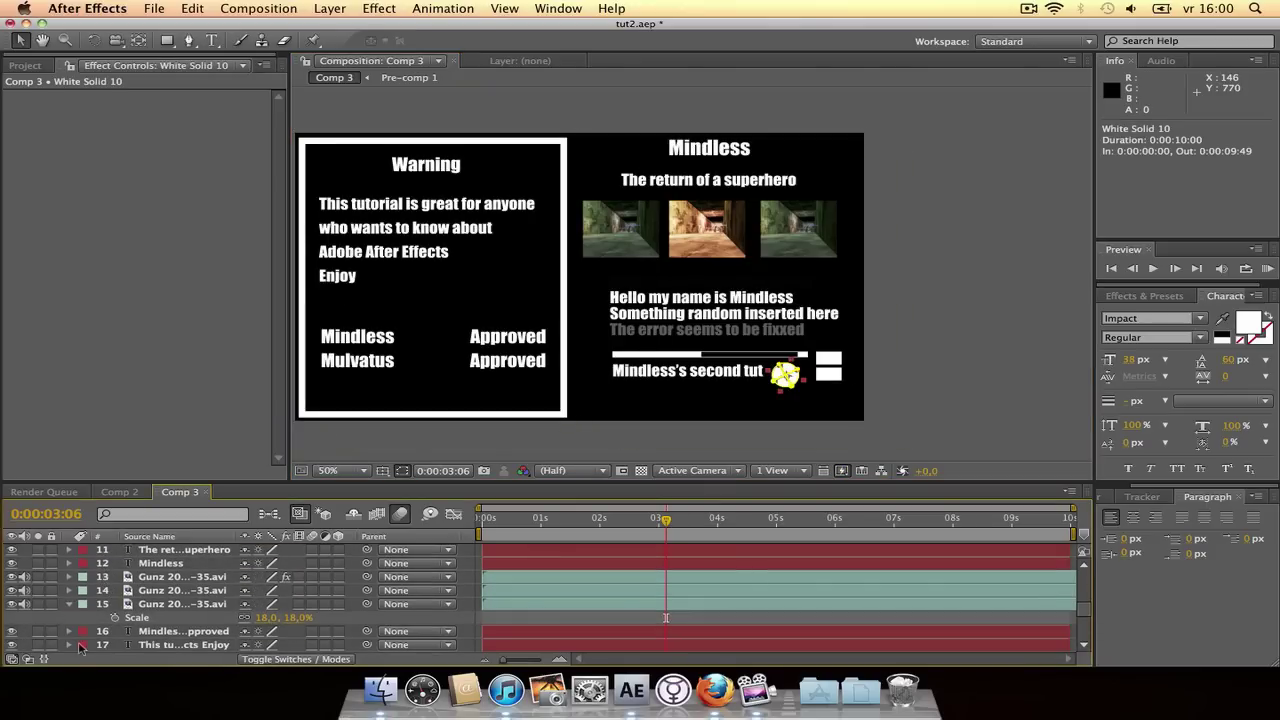
scroll(79, 611, down, 5)
click(68, 606)
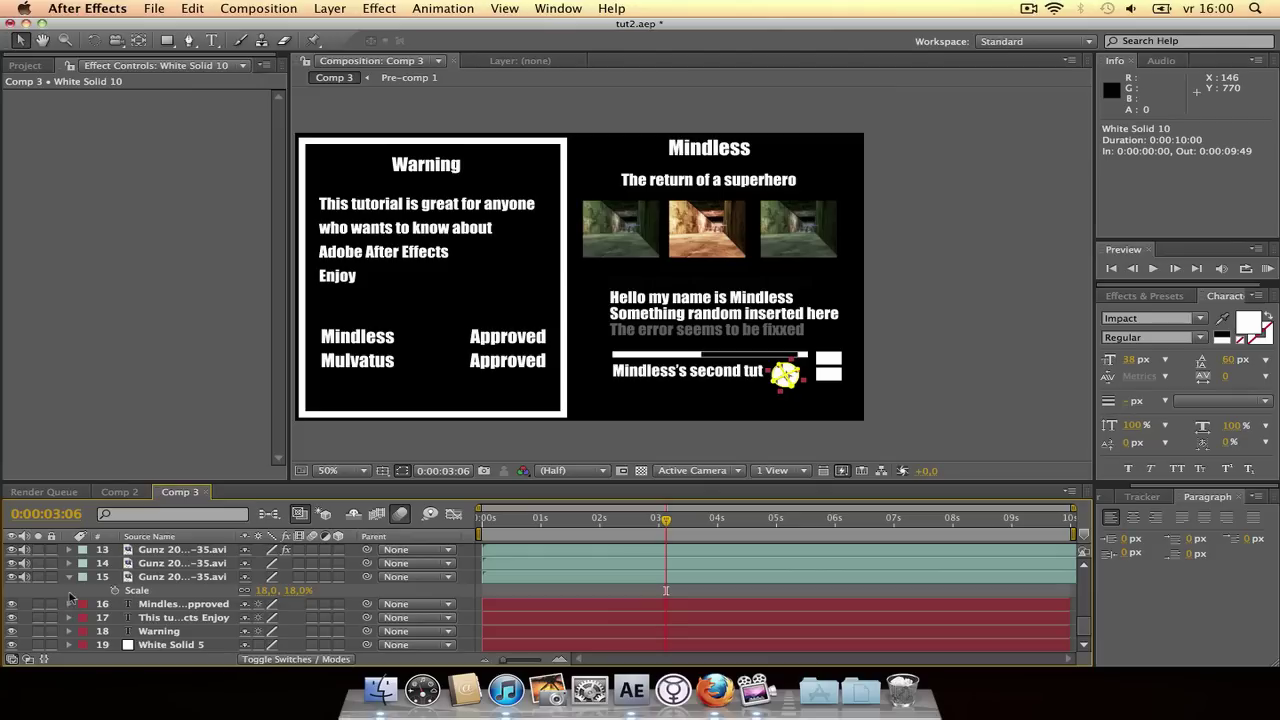
click(70, 578)
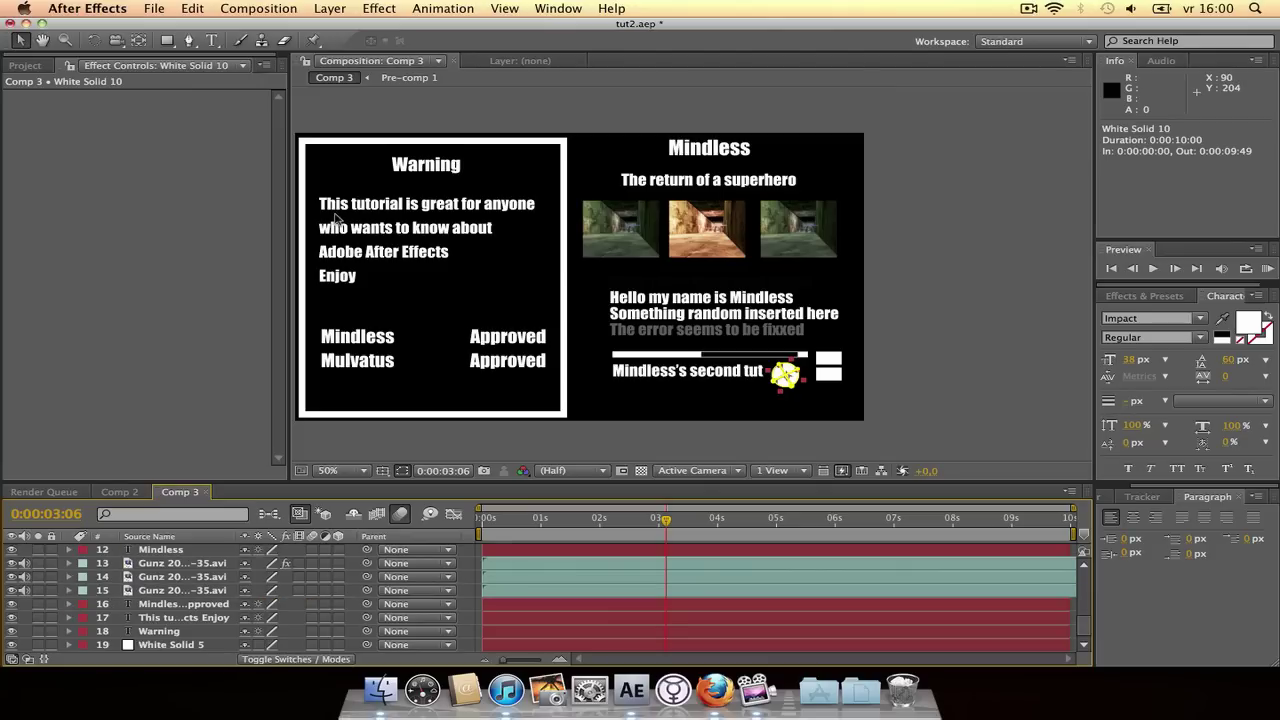
Create a new white solid that matches the composition size
key(super+y)
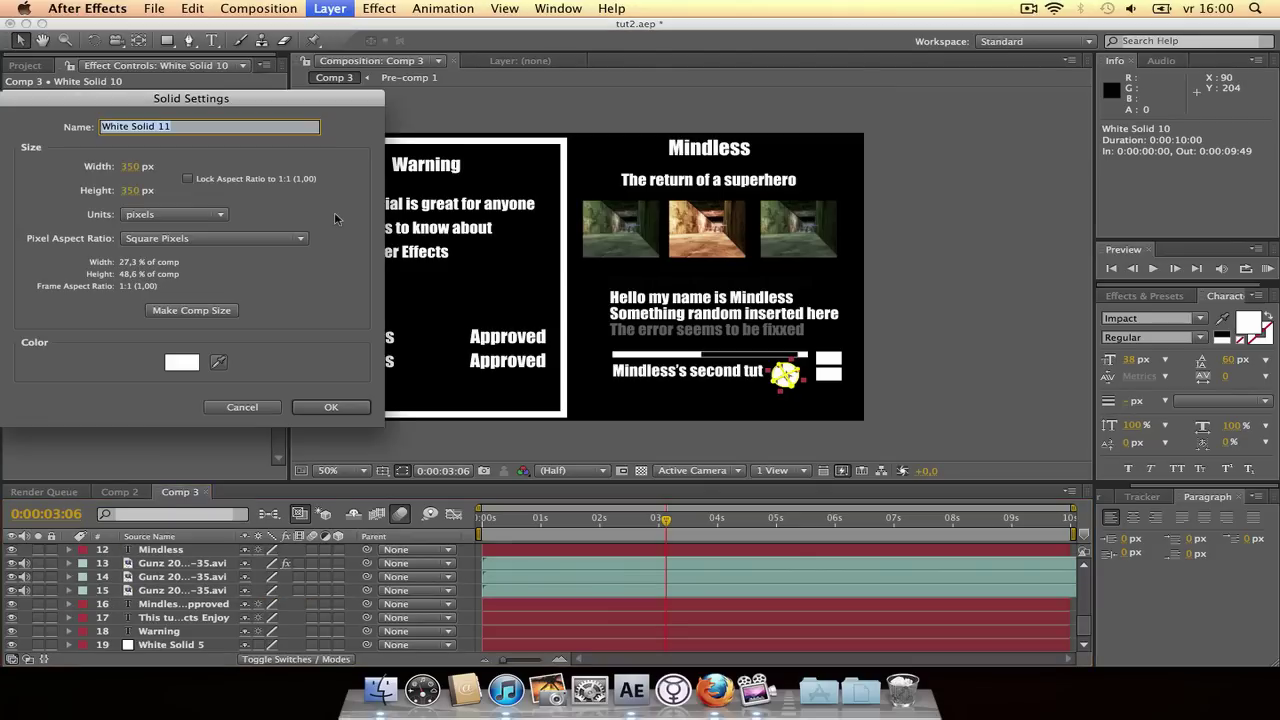
click(191, 310)
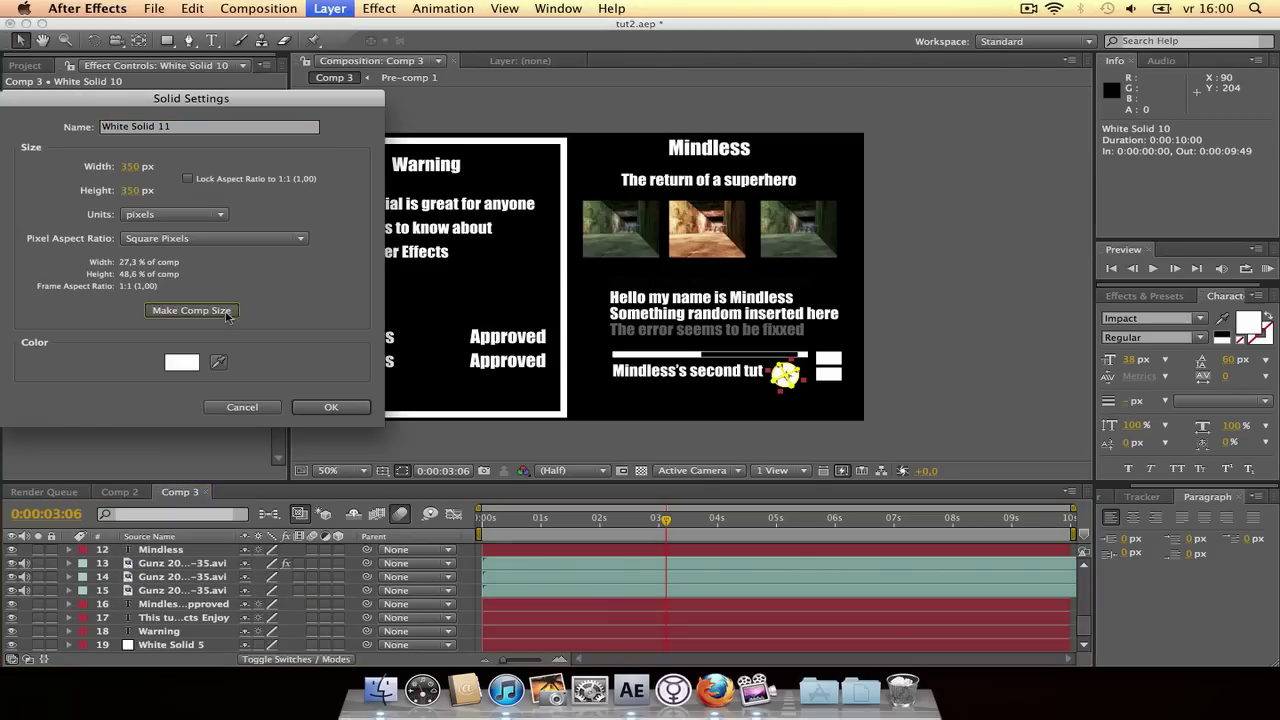
click(331, 407)
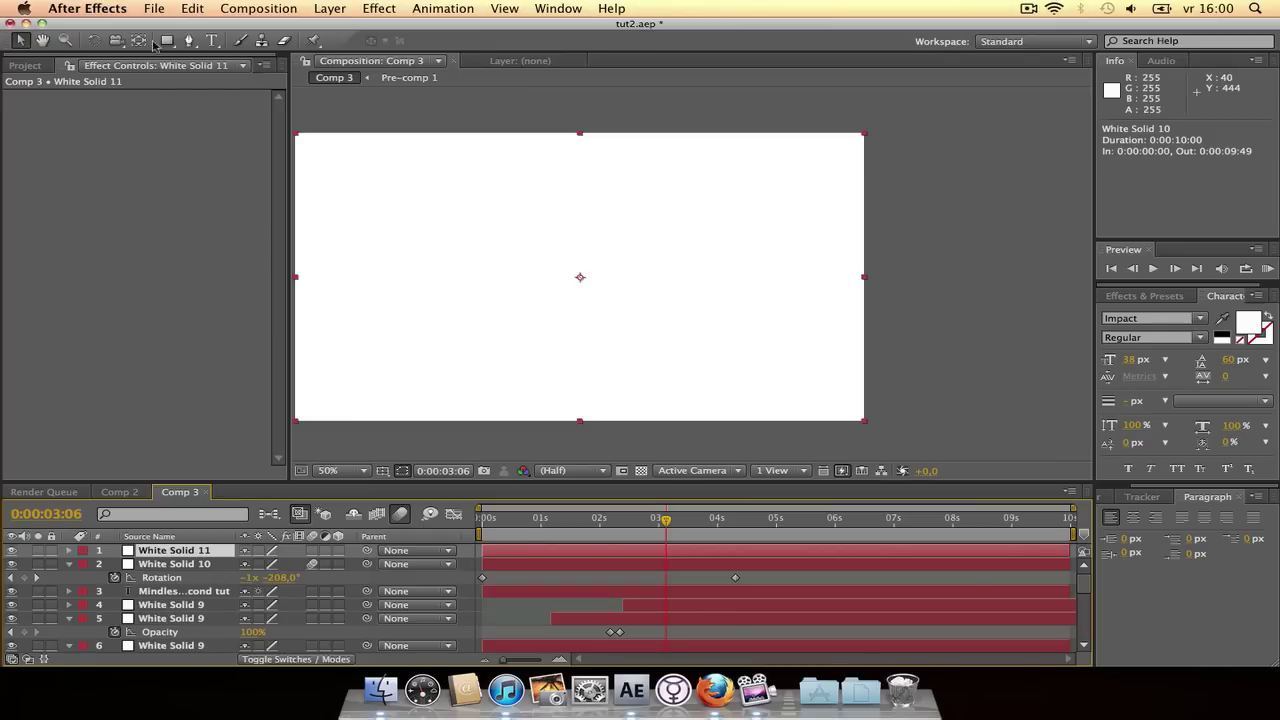
Apply a full-size rectangular mask to White Solid 11 and duplicate that mask
click(168, 41)
double_click(168, 41)
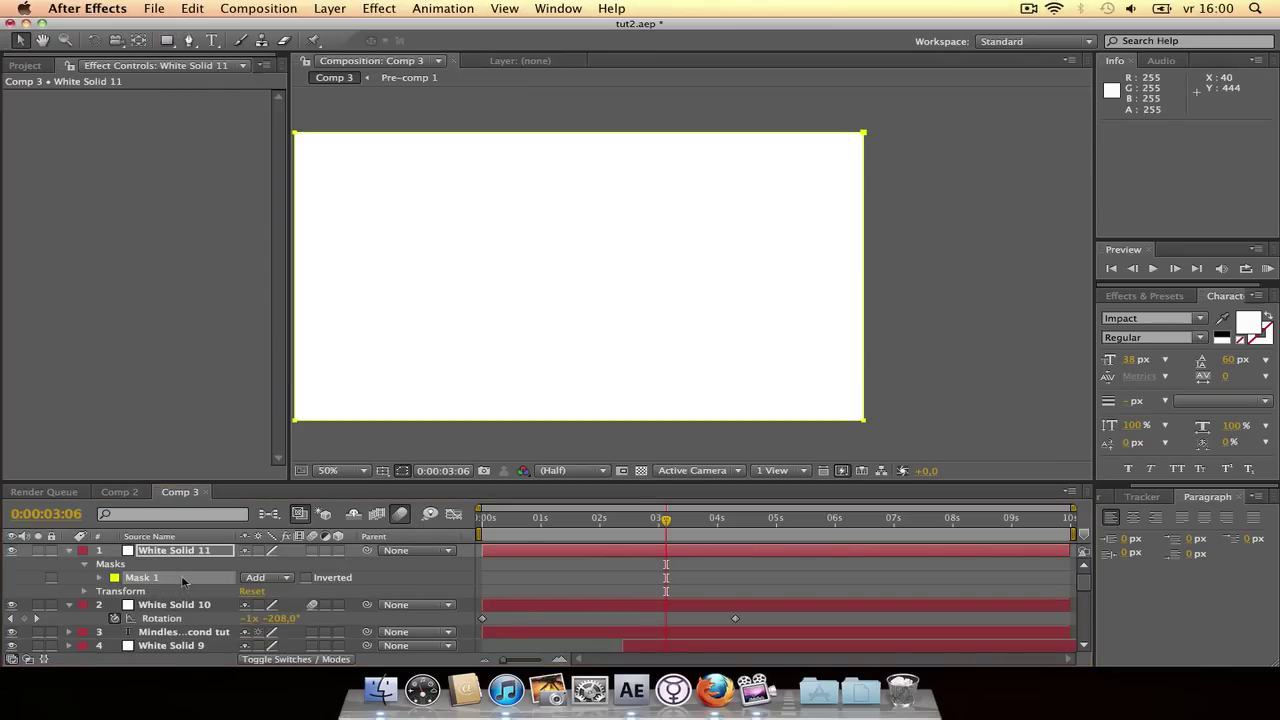
key(super+d)
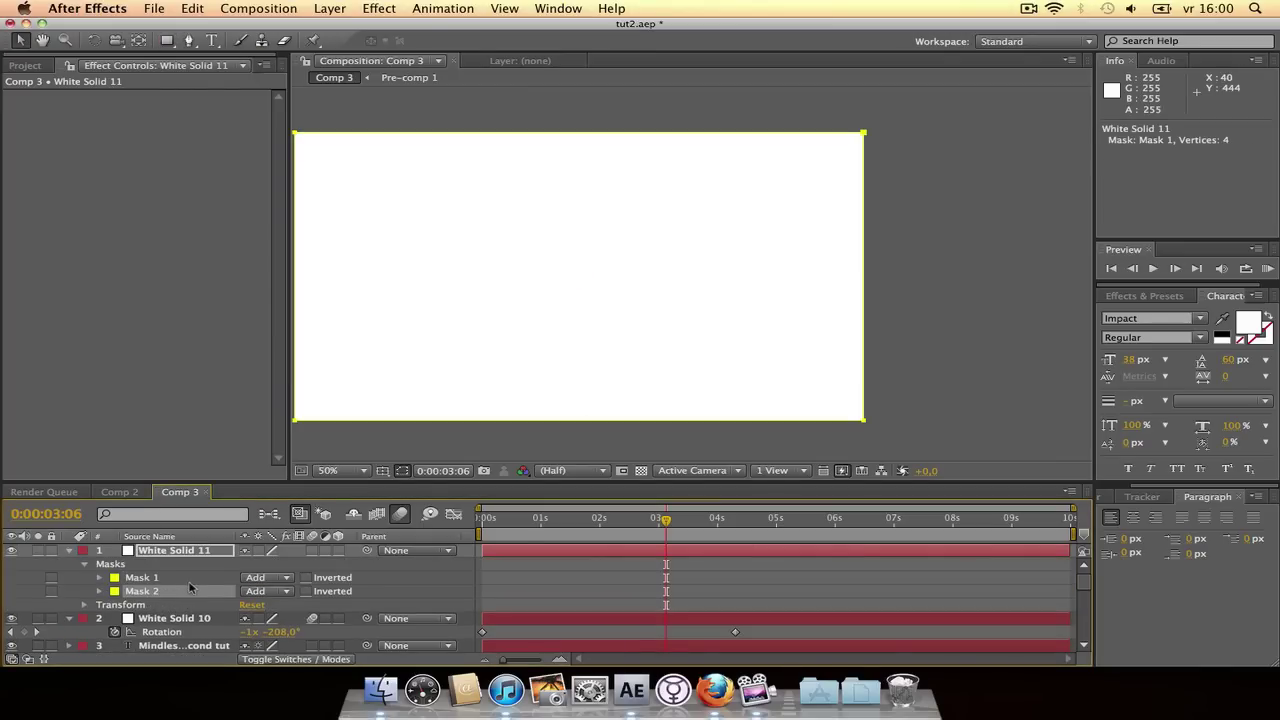
Set Mask 2 of White Solid 11 to Subtract and its feather to 69 pixels
click(256, 592)
click(262, 604)
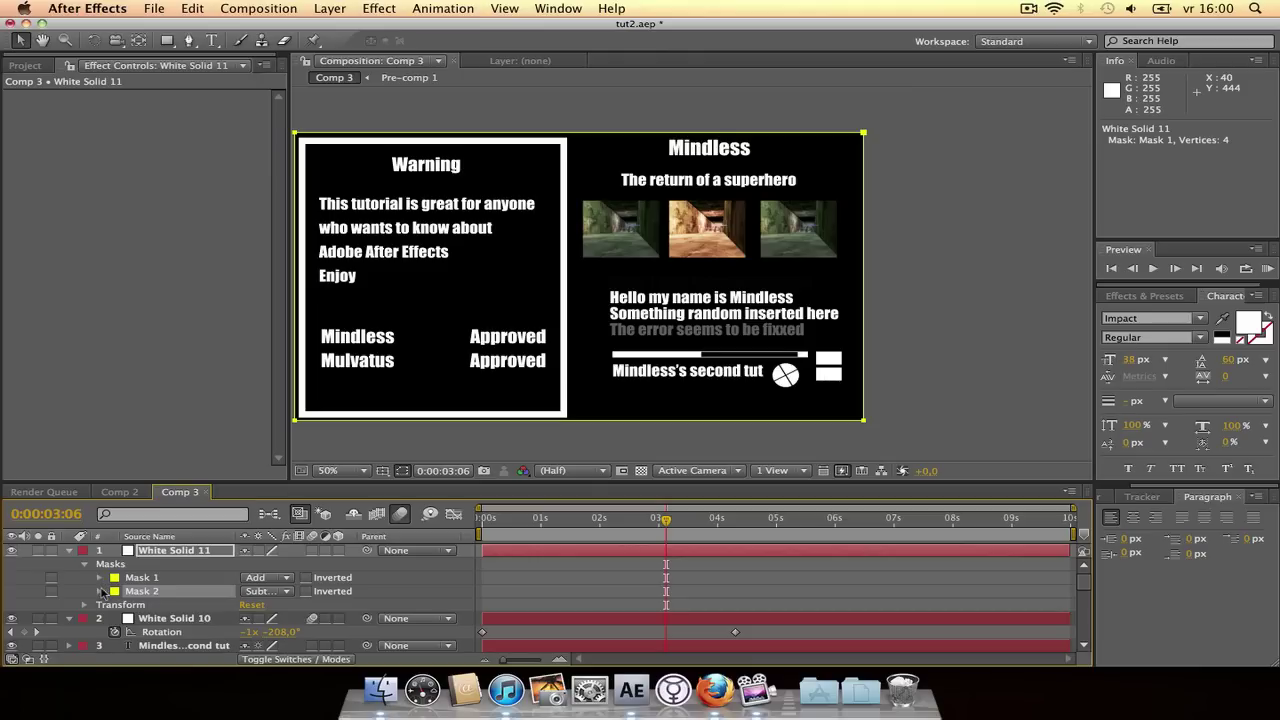
click(100, 591)
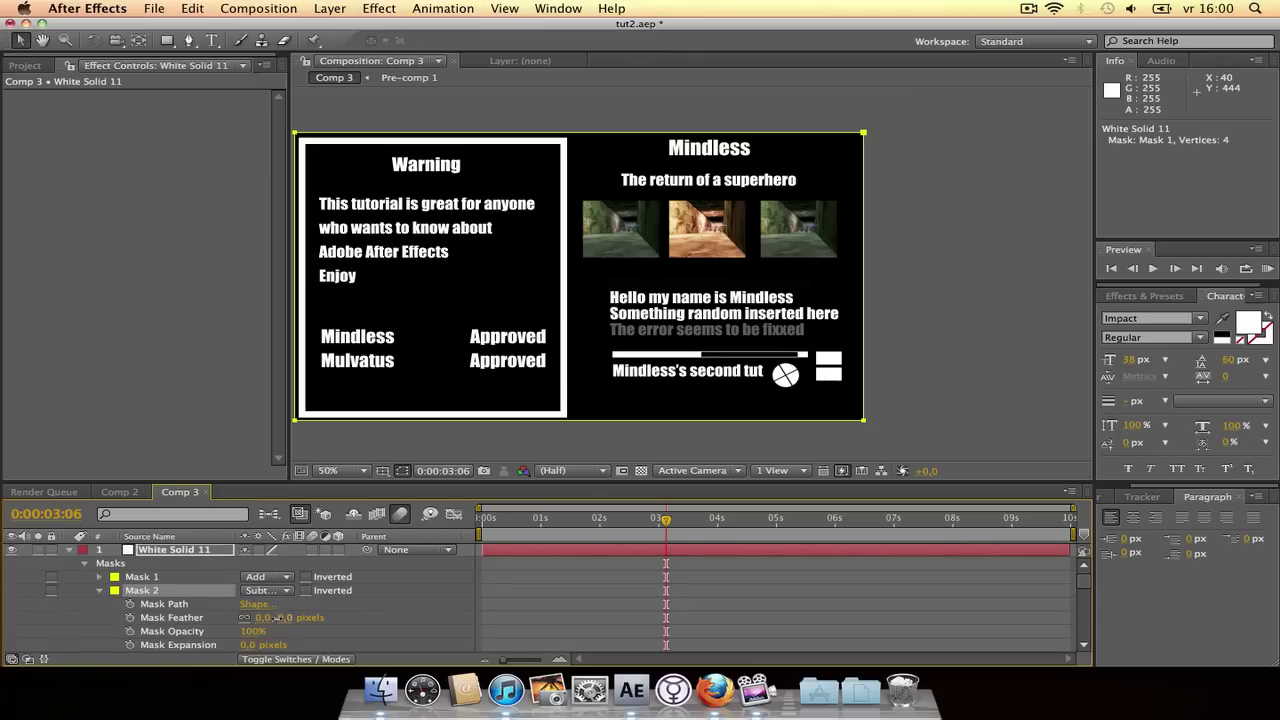
drag(277, 618, 305, 611)
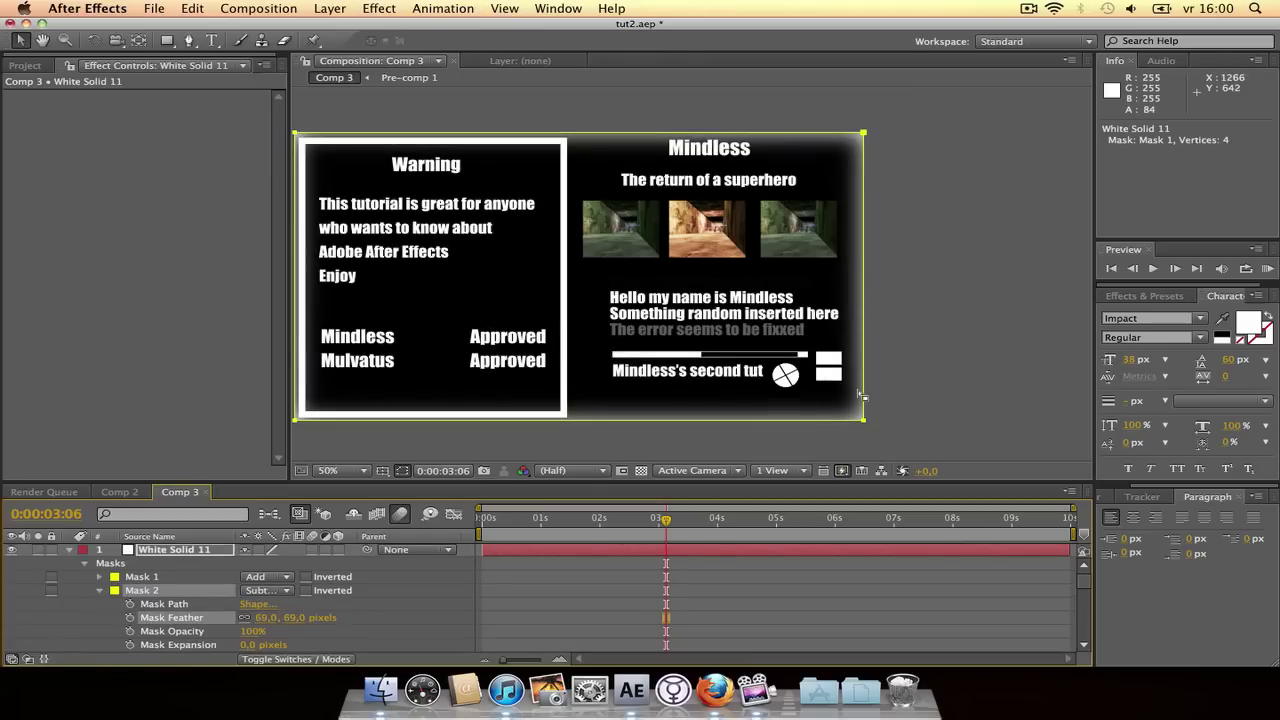
click(1015, 313)
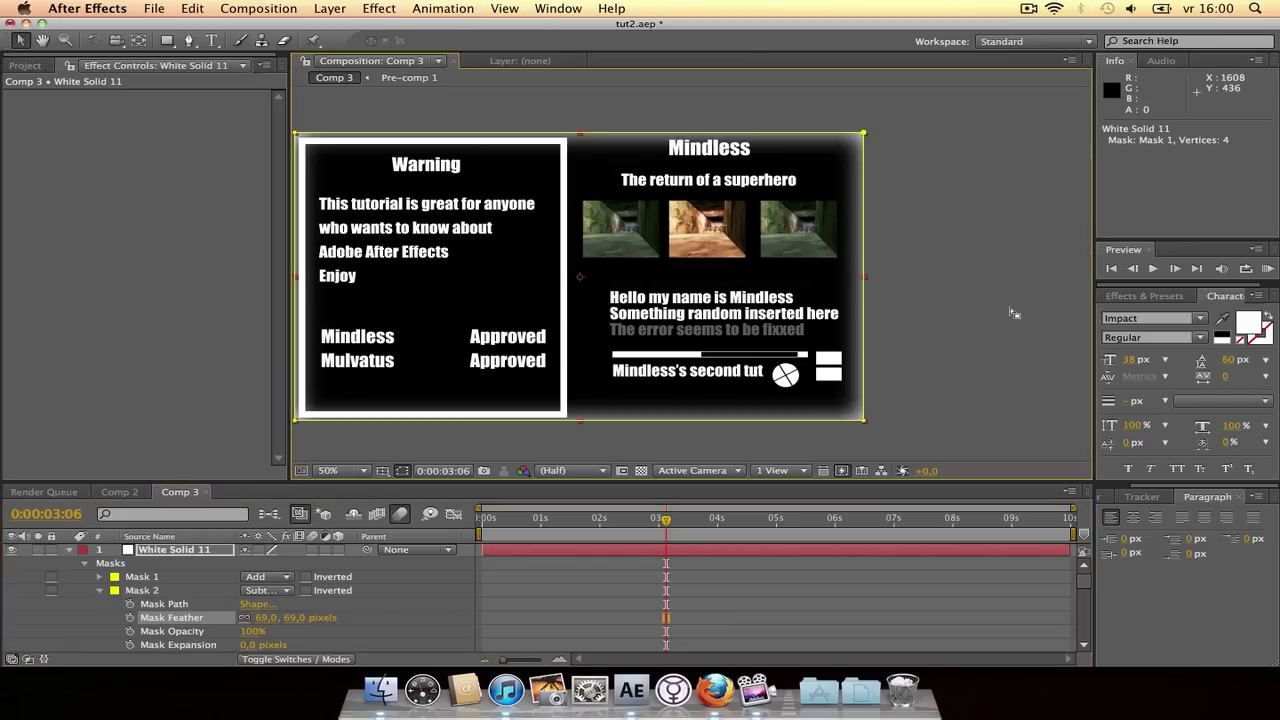
Pre-compose all layers of Comp 3 into a composition named Final 1, moving all attributes into it
click(167, 553)
scroll(165, 590, down, 6)
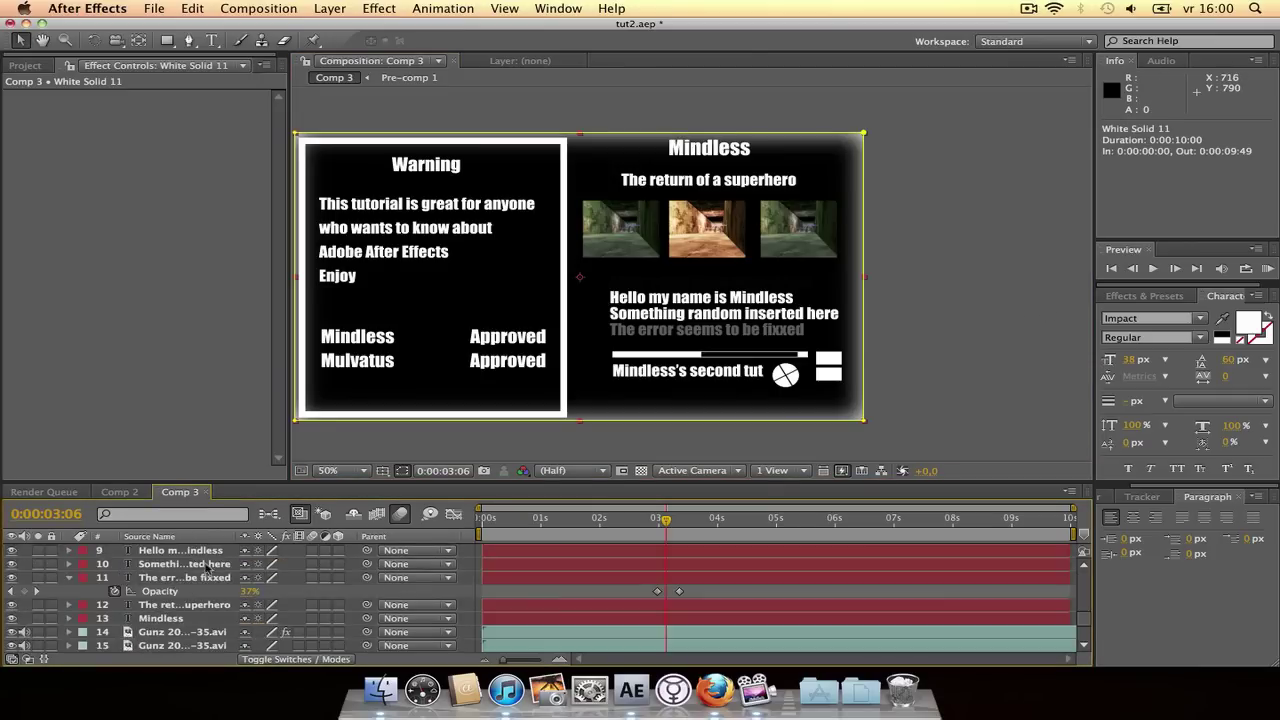
key(super+a)
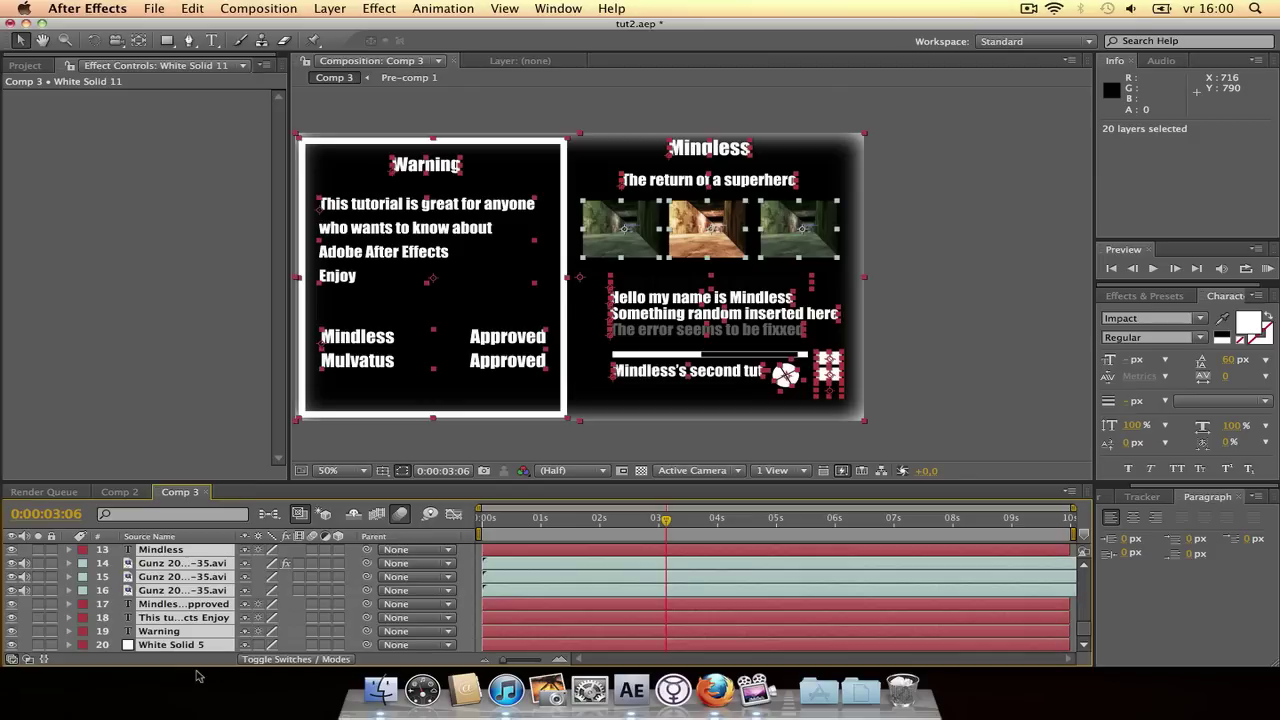
key(super+shift+c)
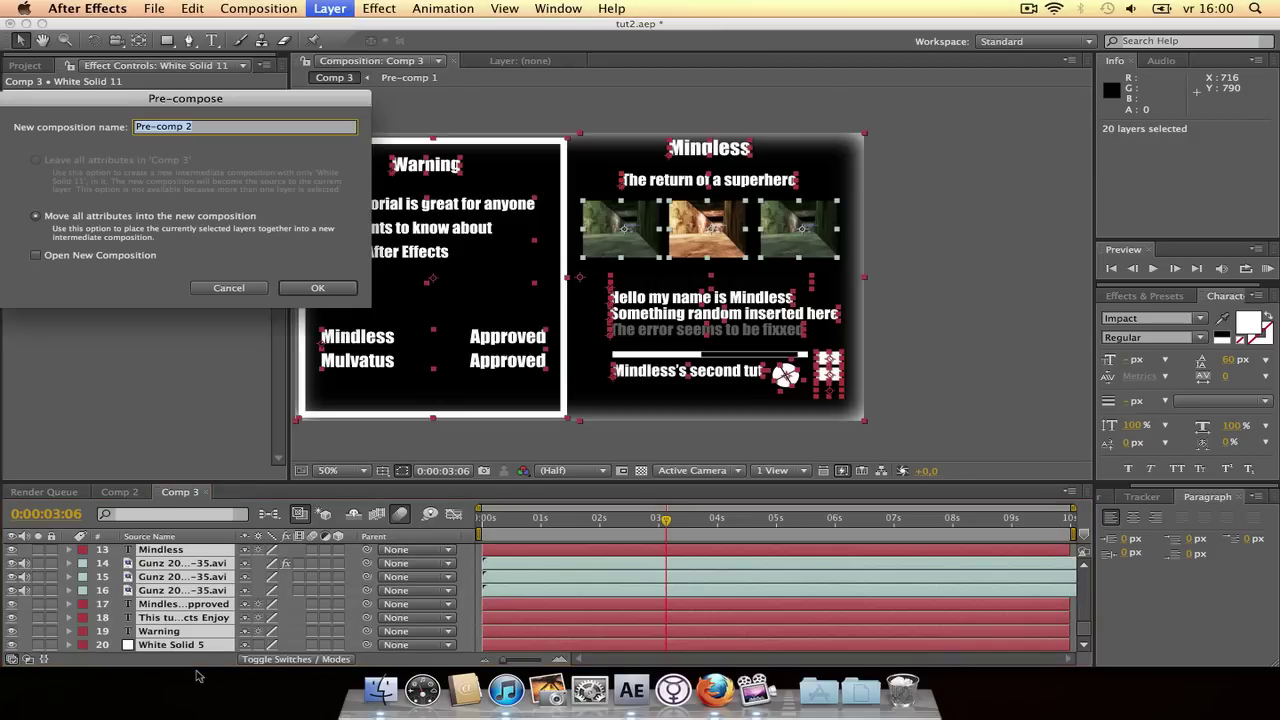
text(Final 1)
click(325, 289)
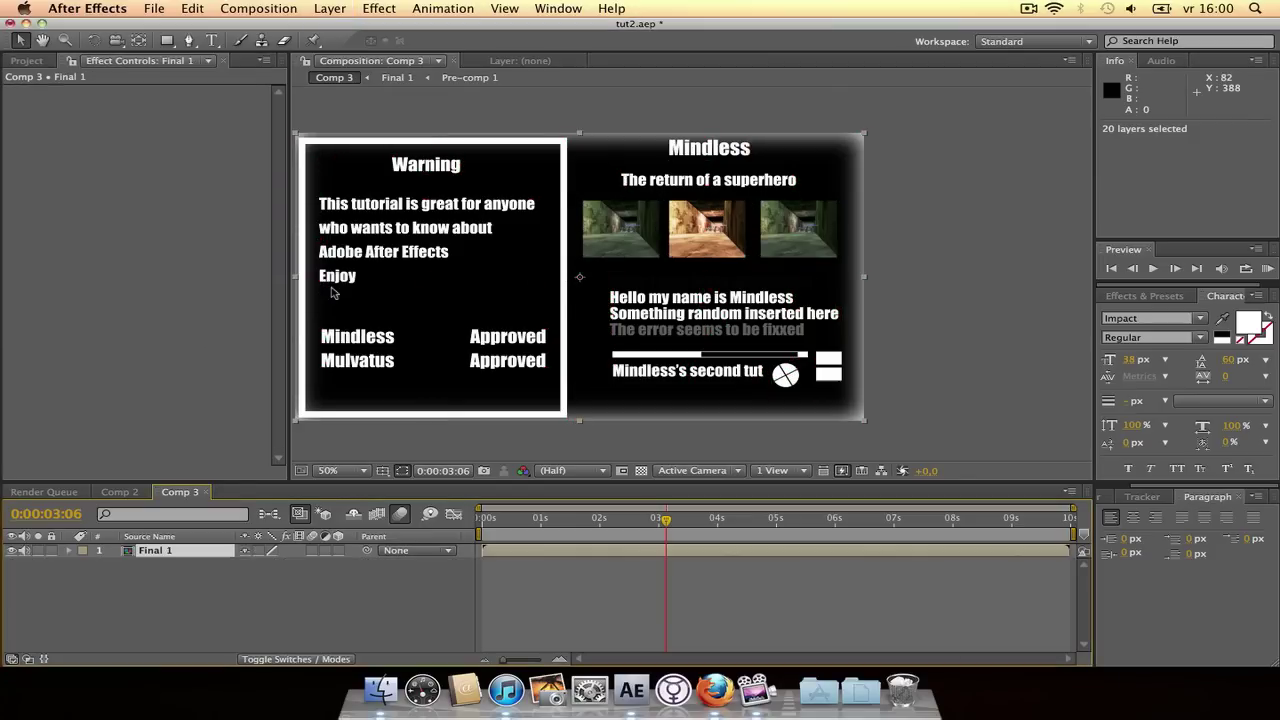
Make Final 1 a 3D layer and add a camera with the 28mm preset and depth of field disabled
drag(666, 521, 606, 517)
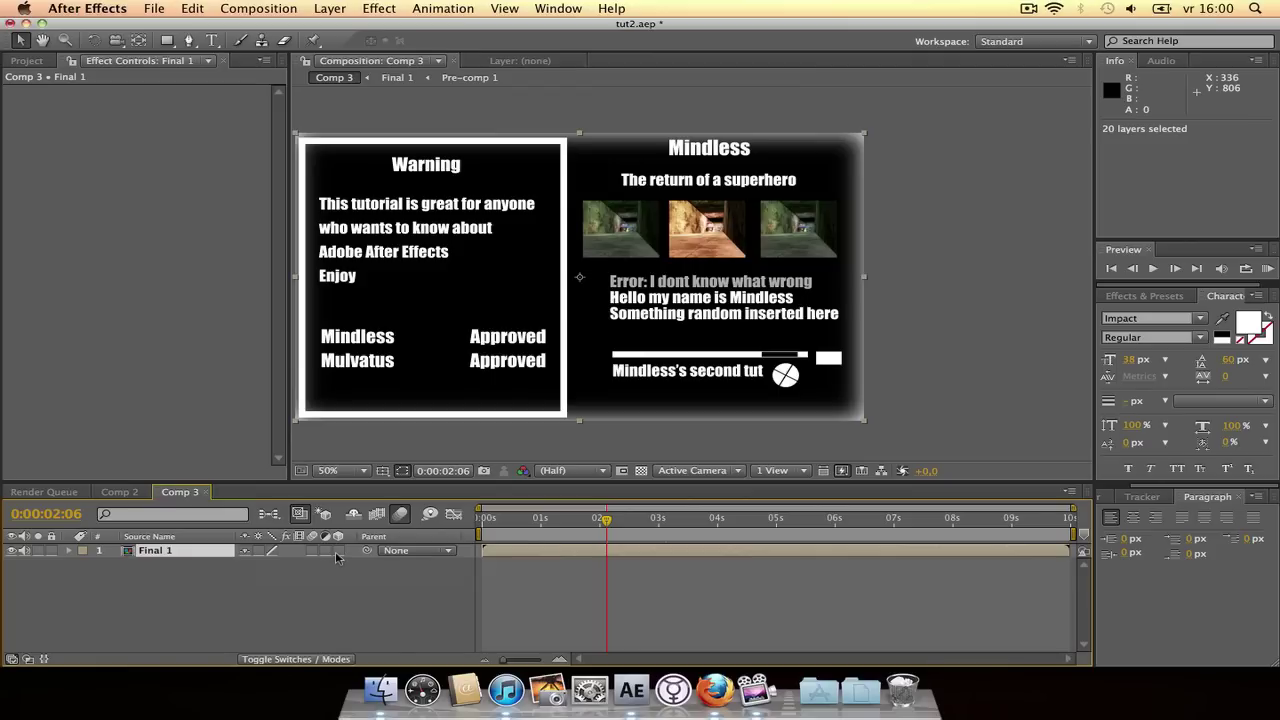
click(339, 553)
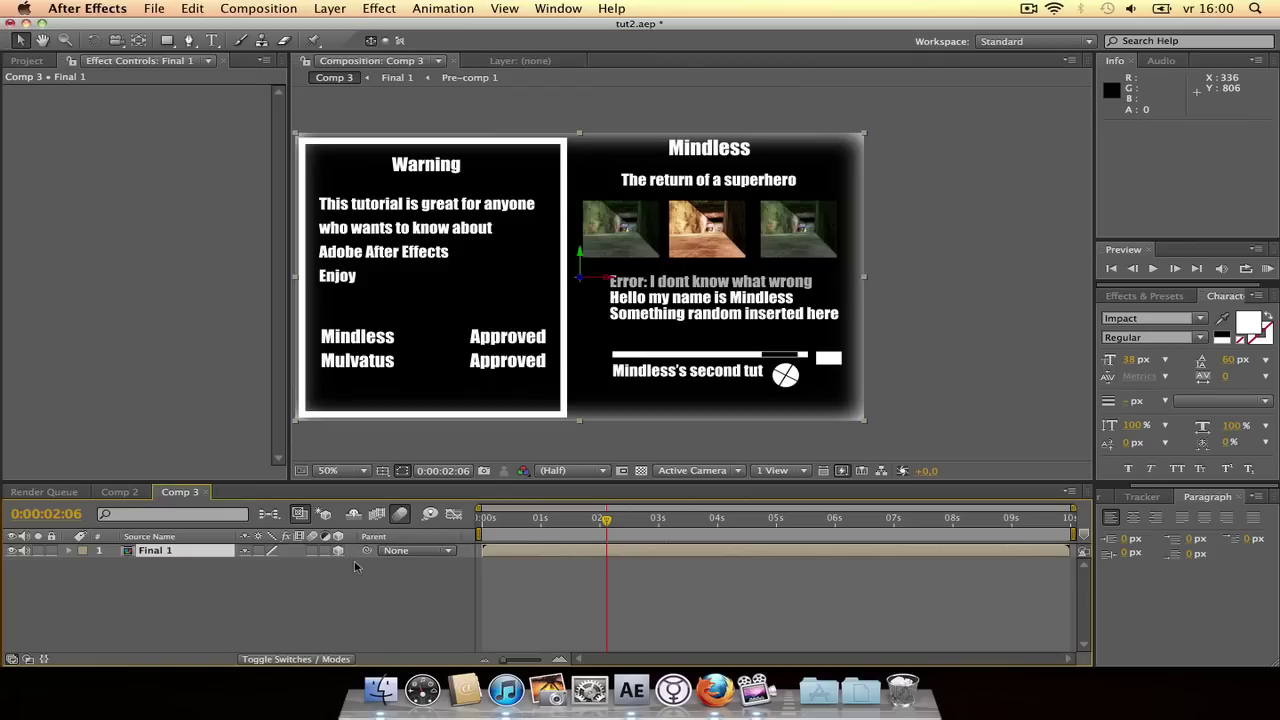
click(330, 8)
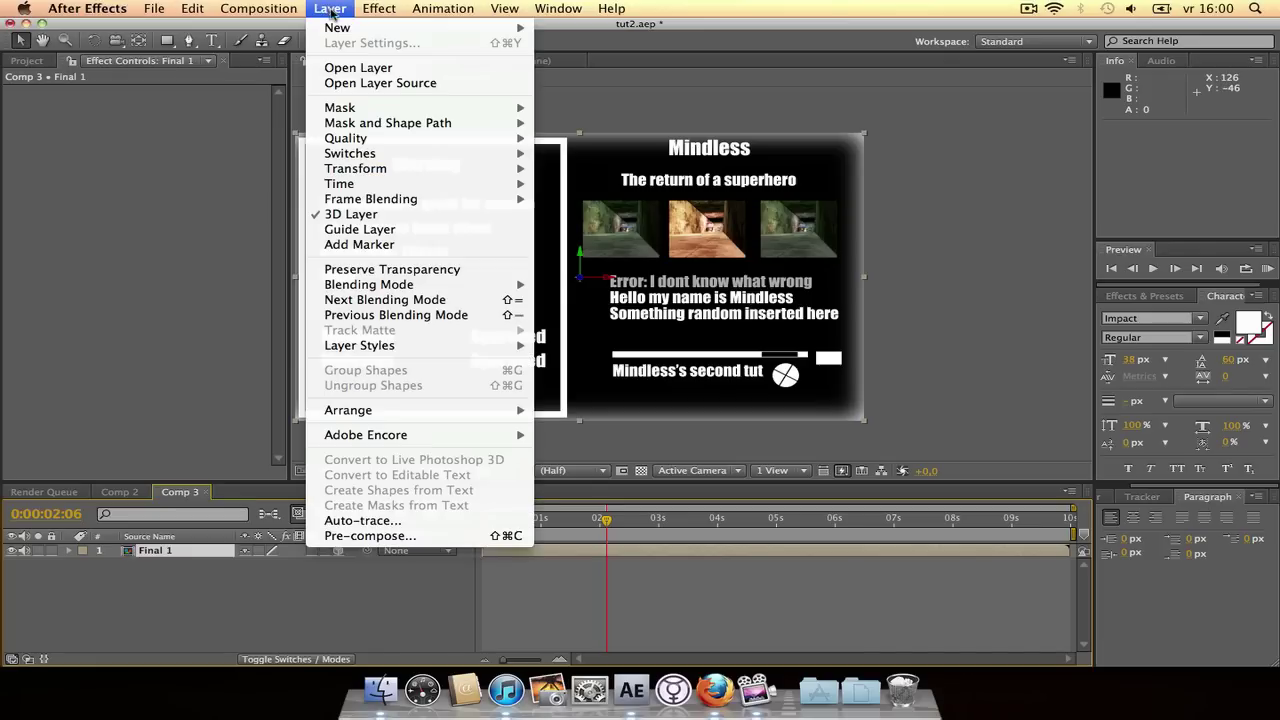
mouse_move(337, 28)
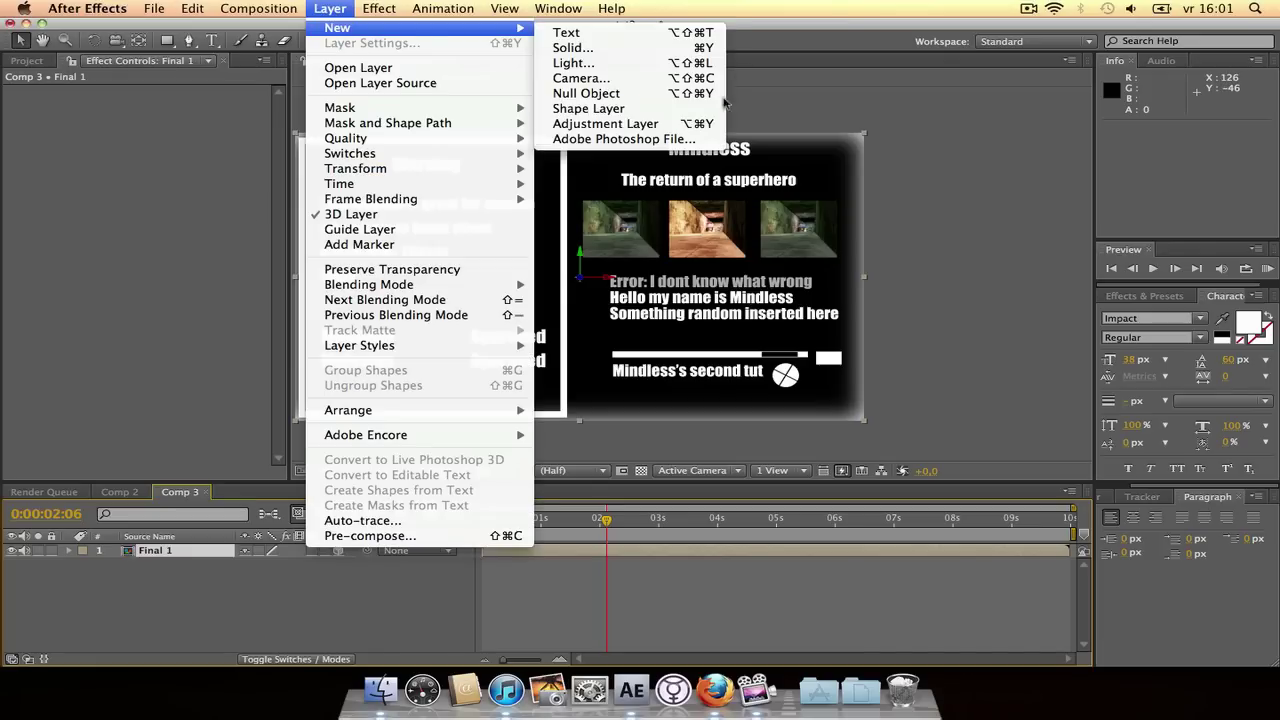
click(628, 83)
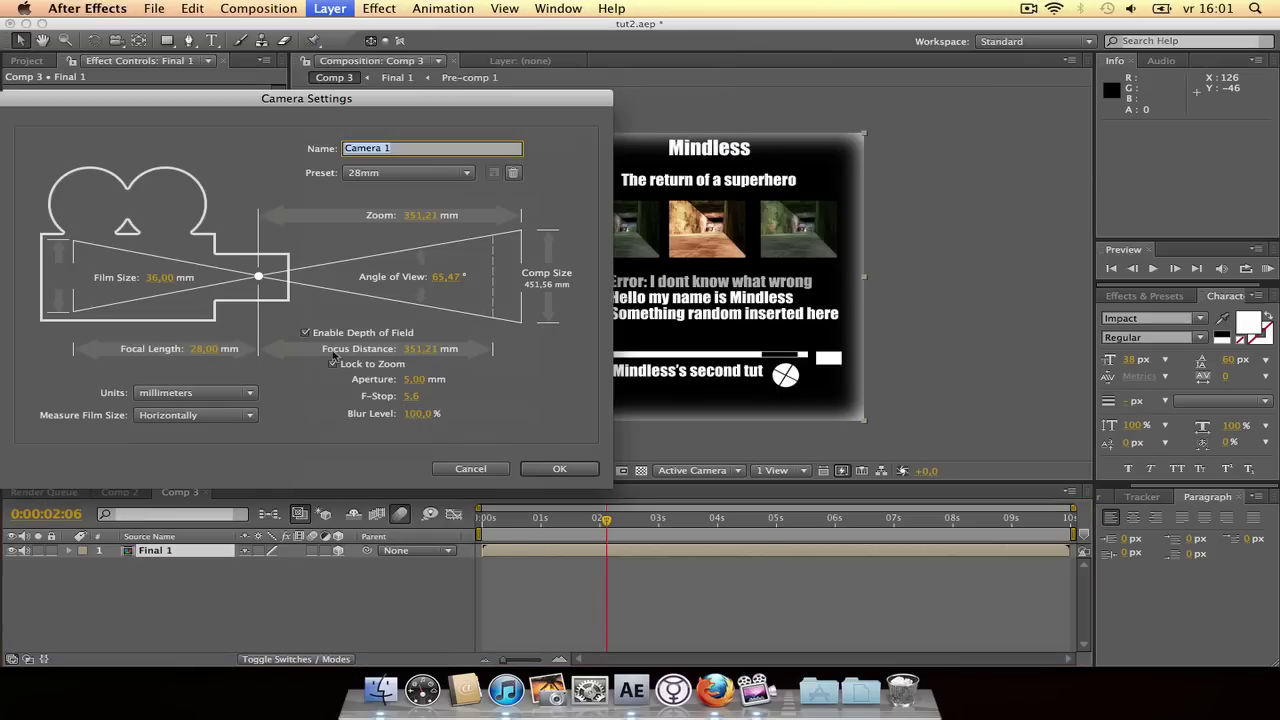
click(305, 333)
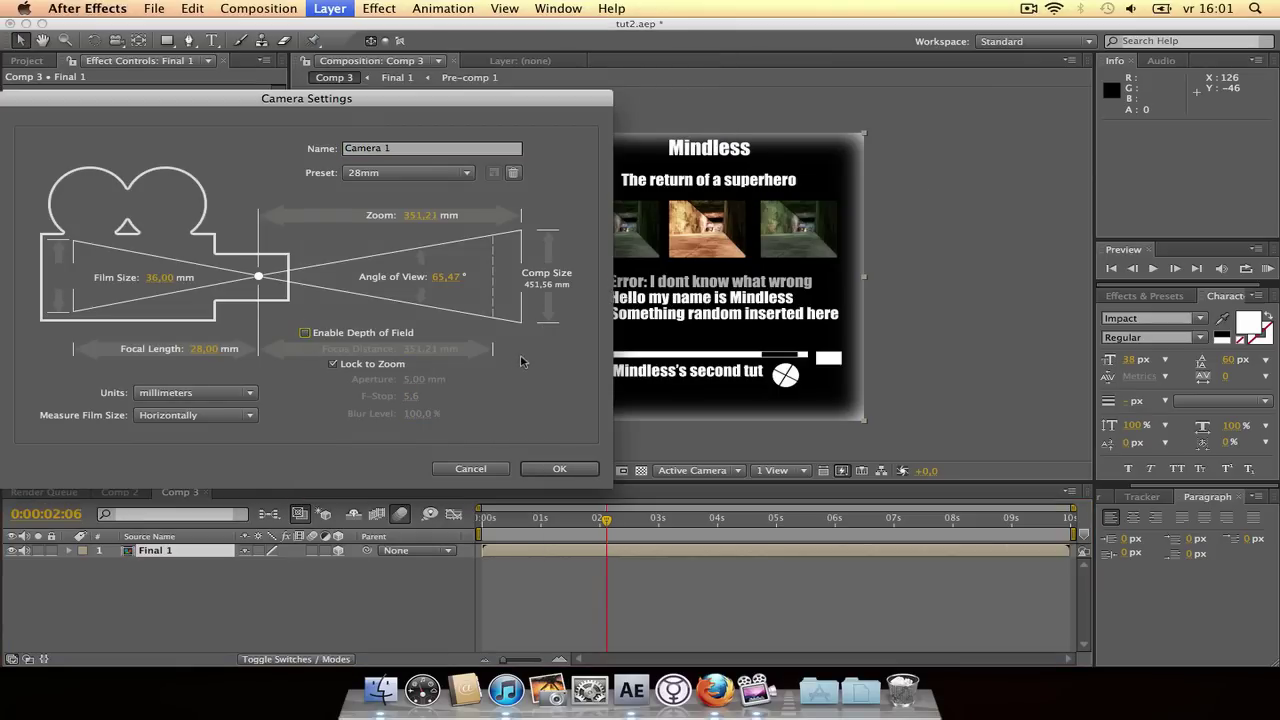
click(405, 174)
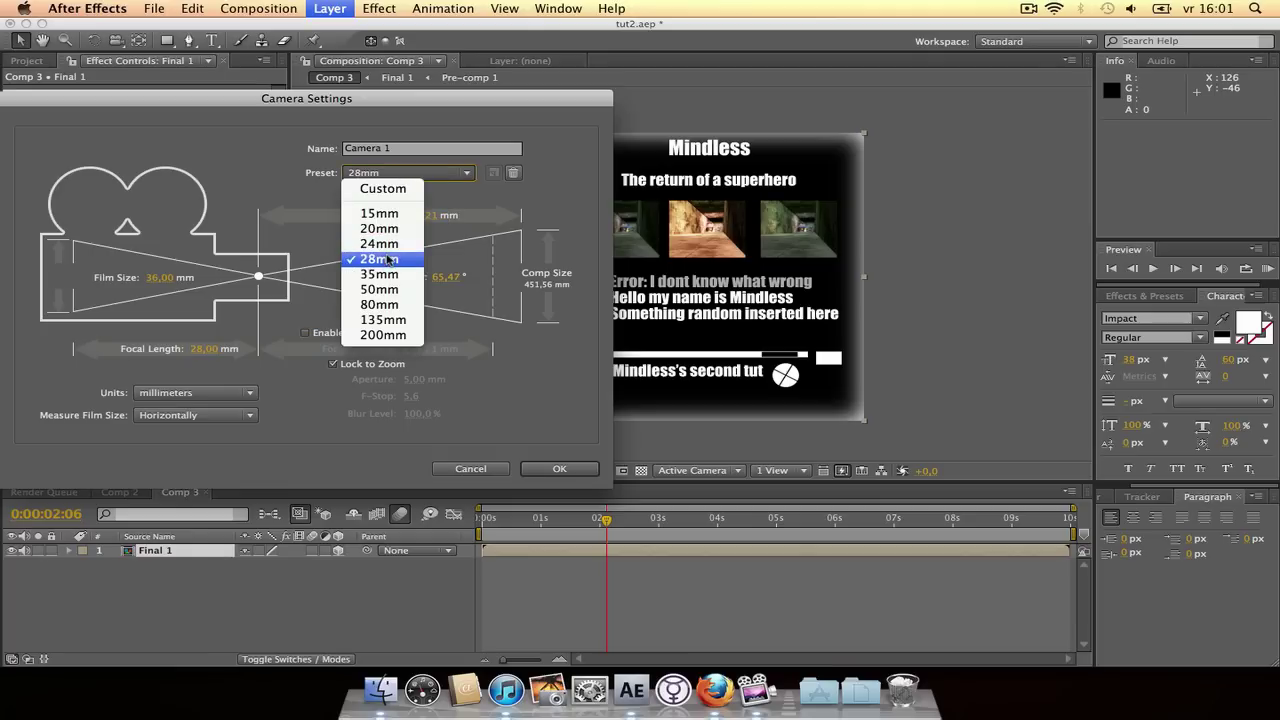
click(388, 259)
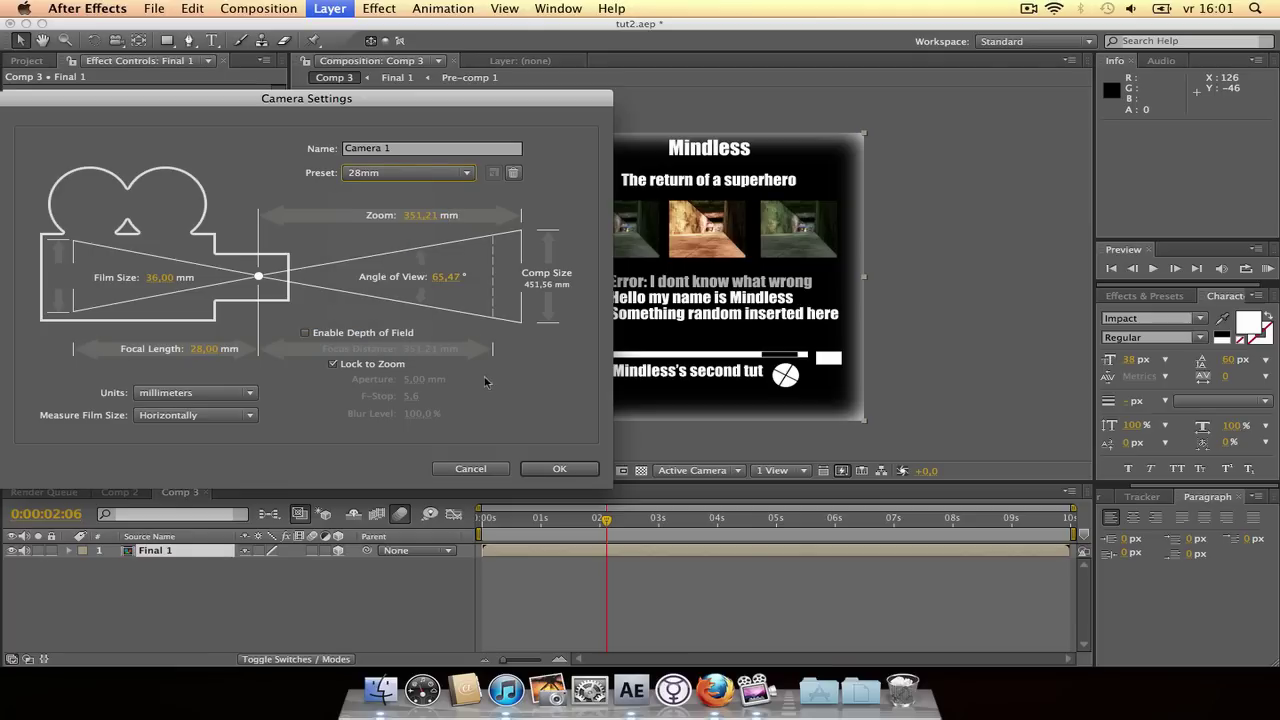
click(559, 469)
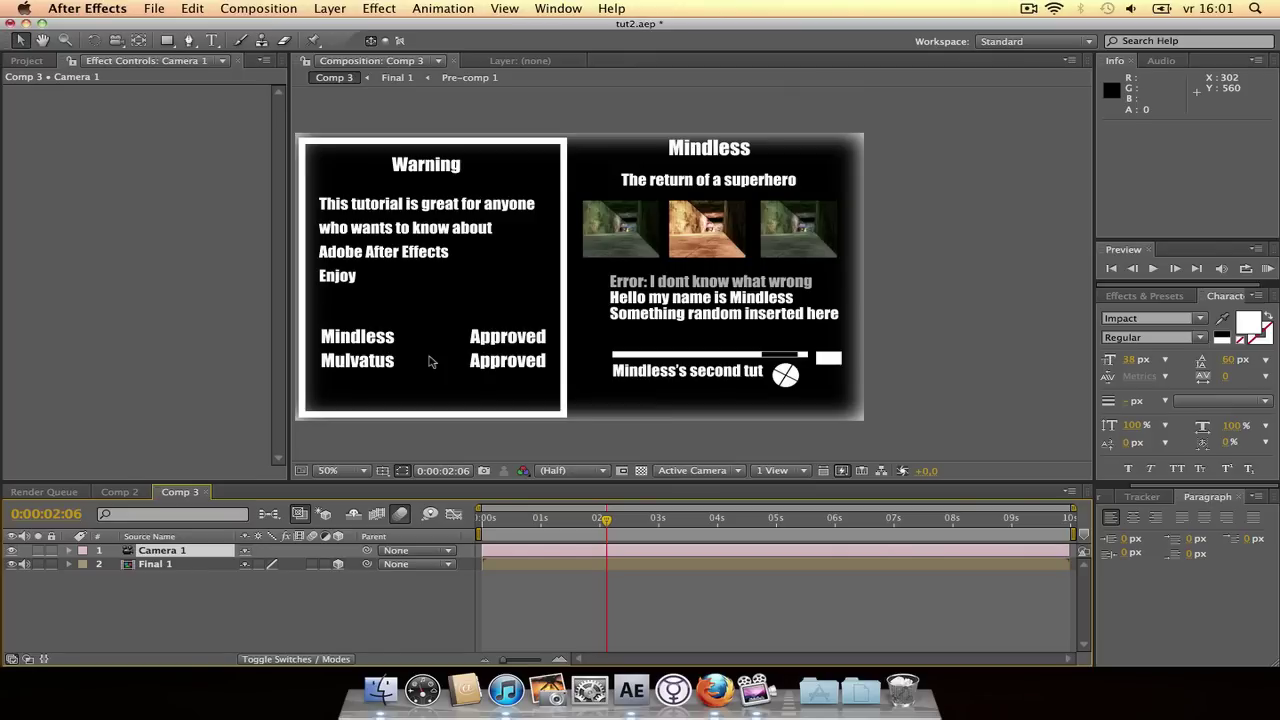
Add a null object, make it a 3D layer and parent Camera 1 to it
click(330, 8)
mouse_move(340, 30)
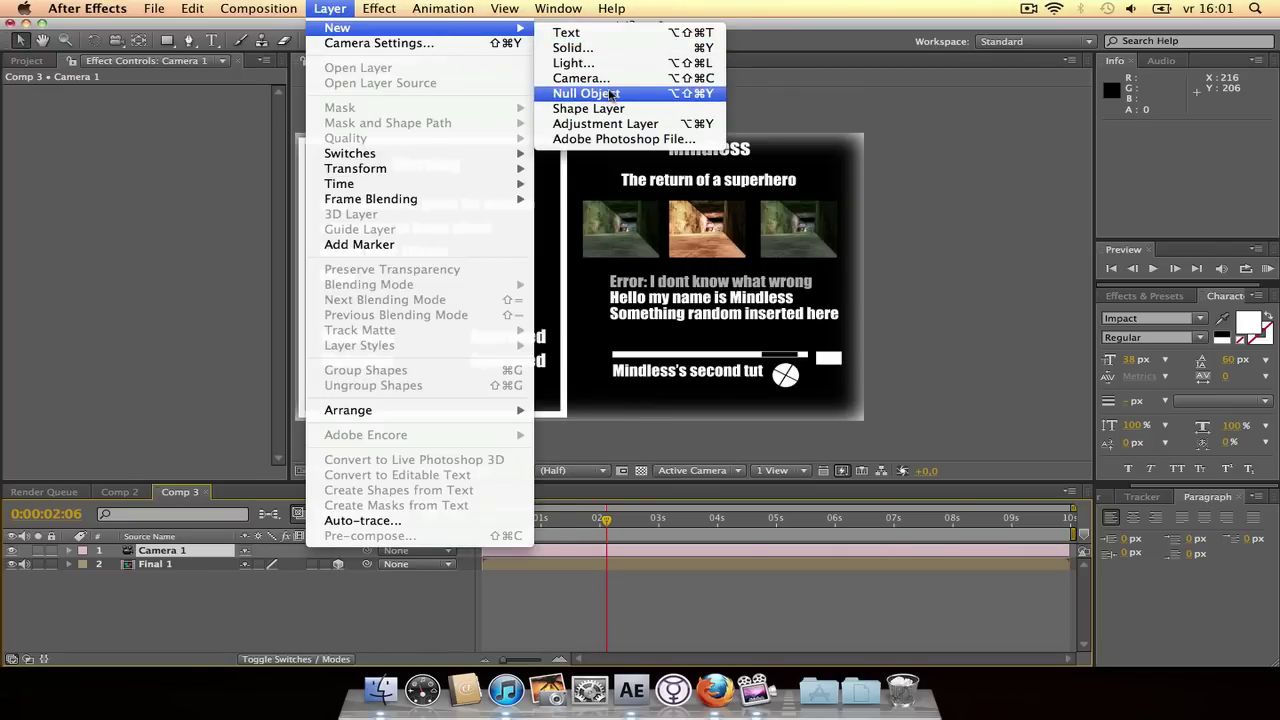
click(612, 94)
click(338, 550)
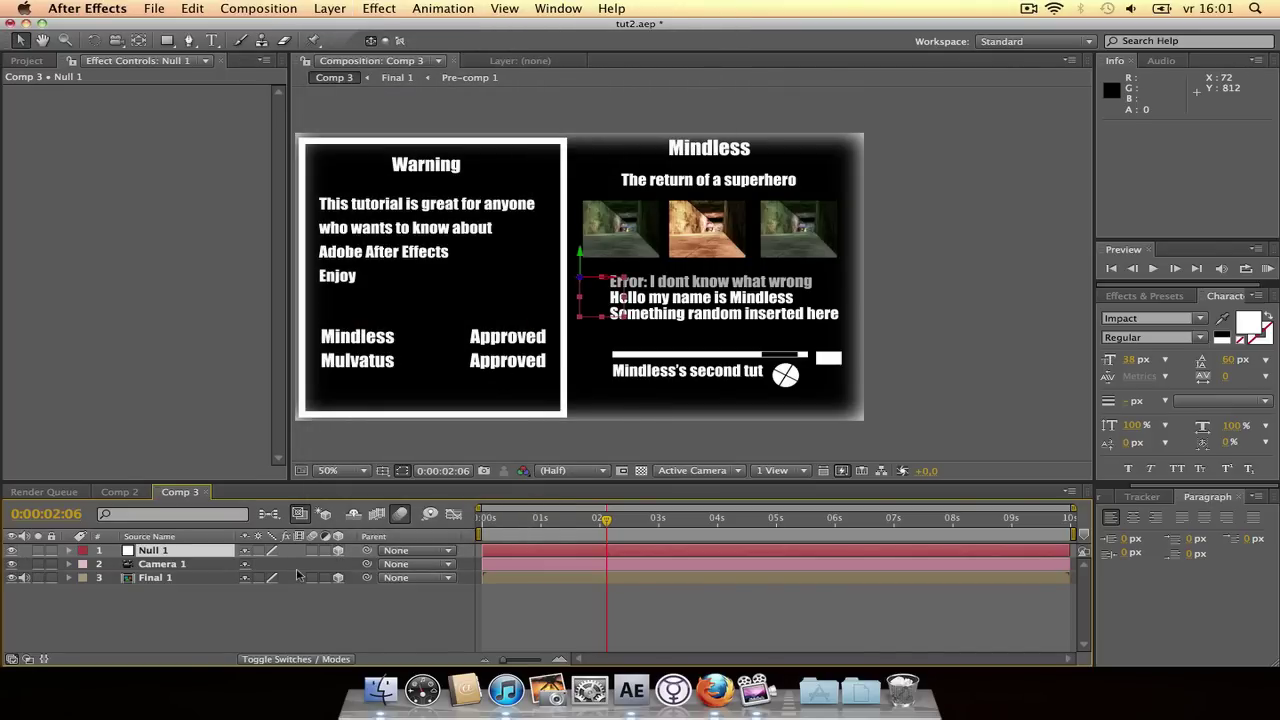
drag(367, 564, 155, 551)
Set a position keyframe on Null 1 at 0:00:00:35 and return to the start of the composition
drag(610, 520, 530, 522)
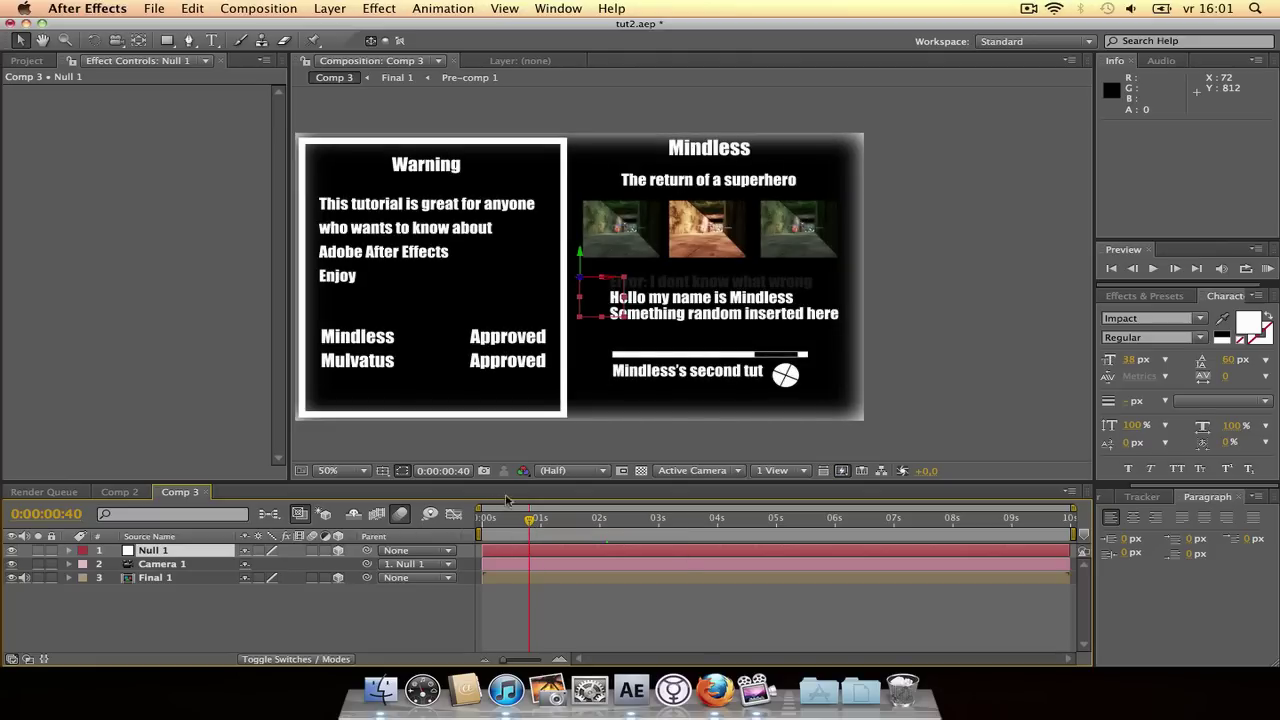
drag(530, 520, 526, 522)
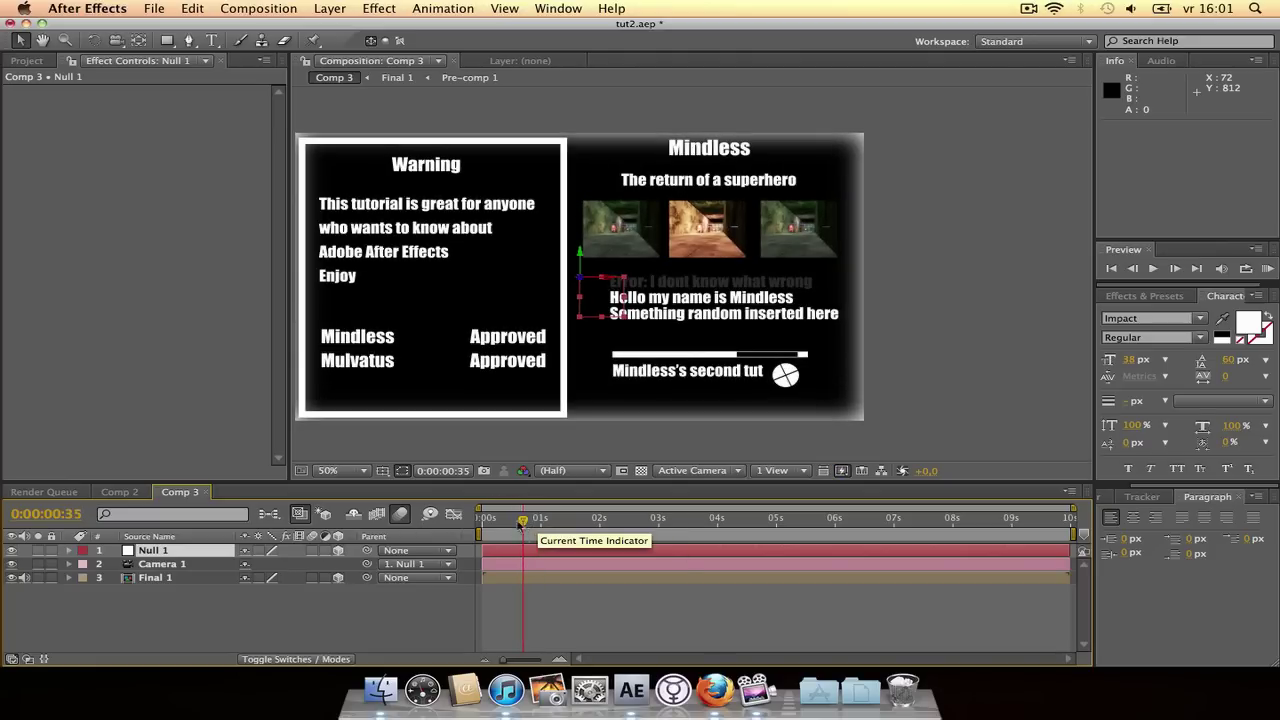
key(p)
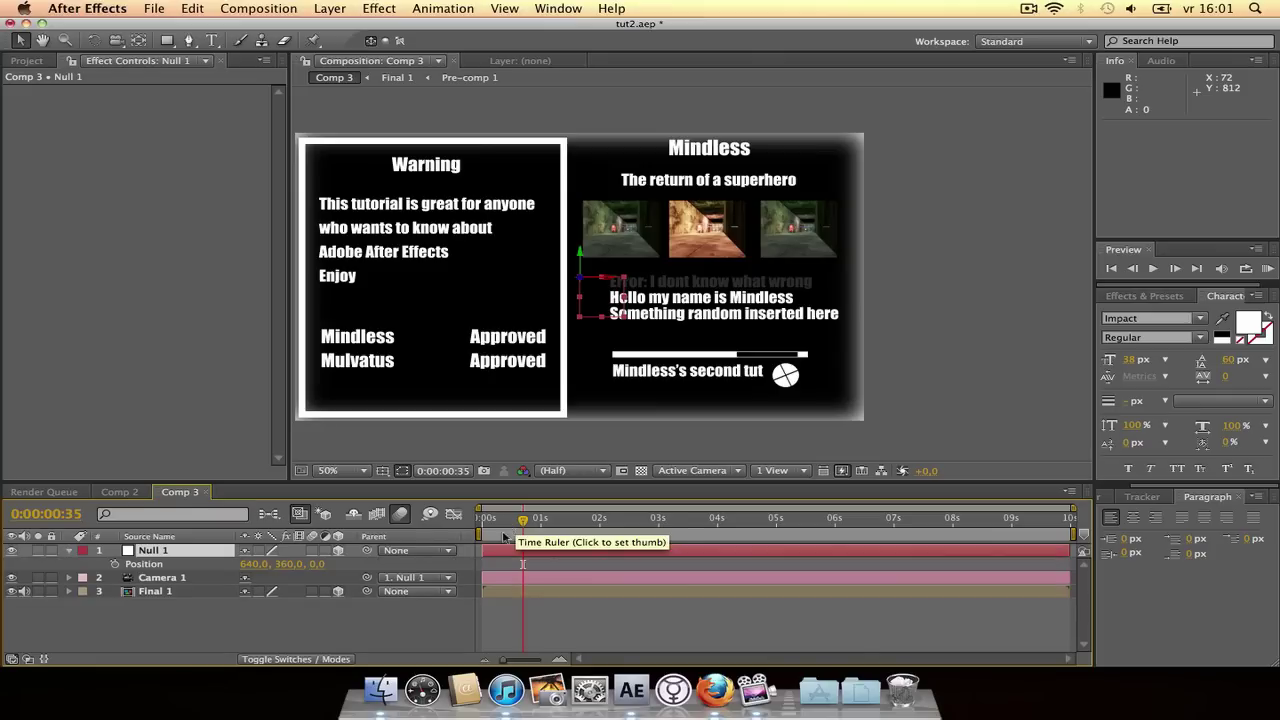
click(115, 564)
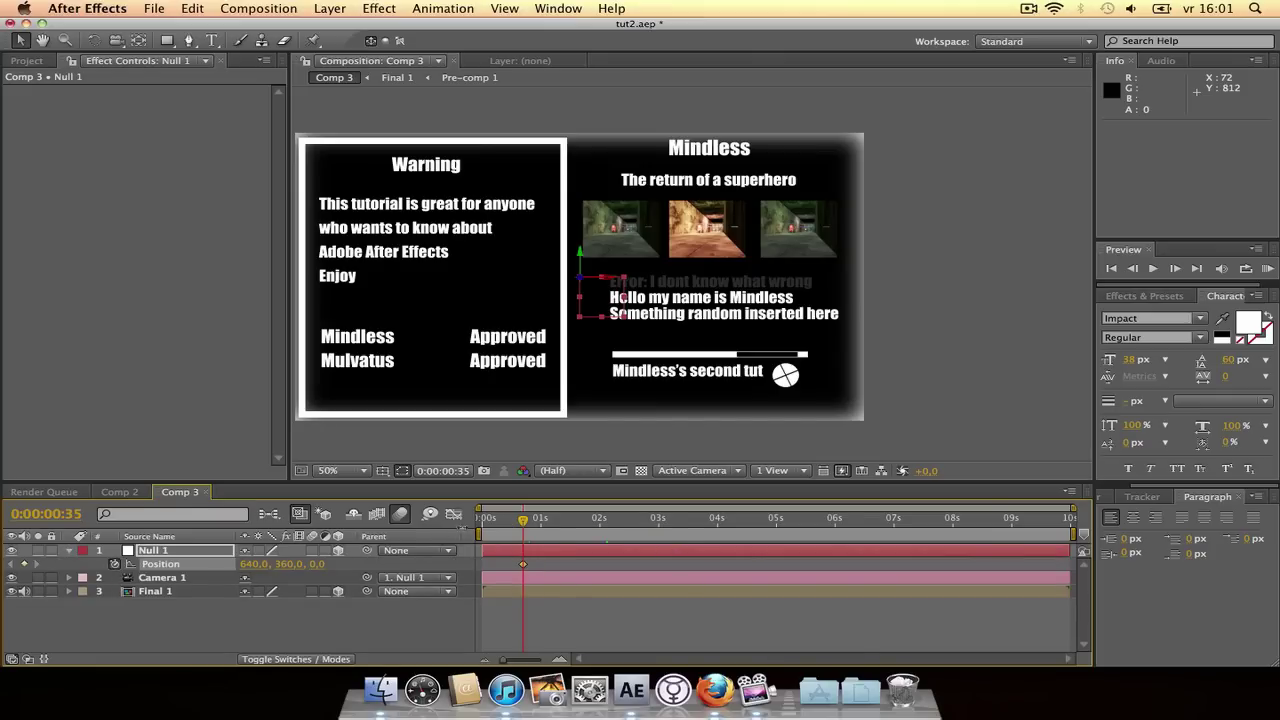
click(1110, 270)
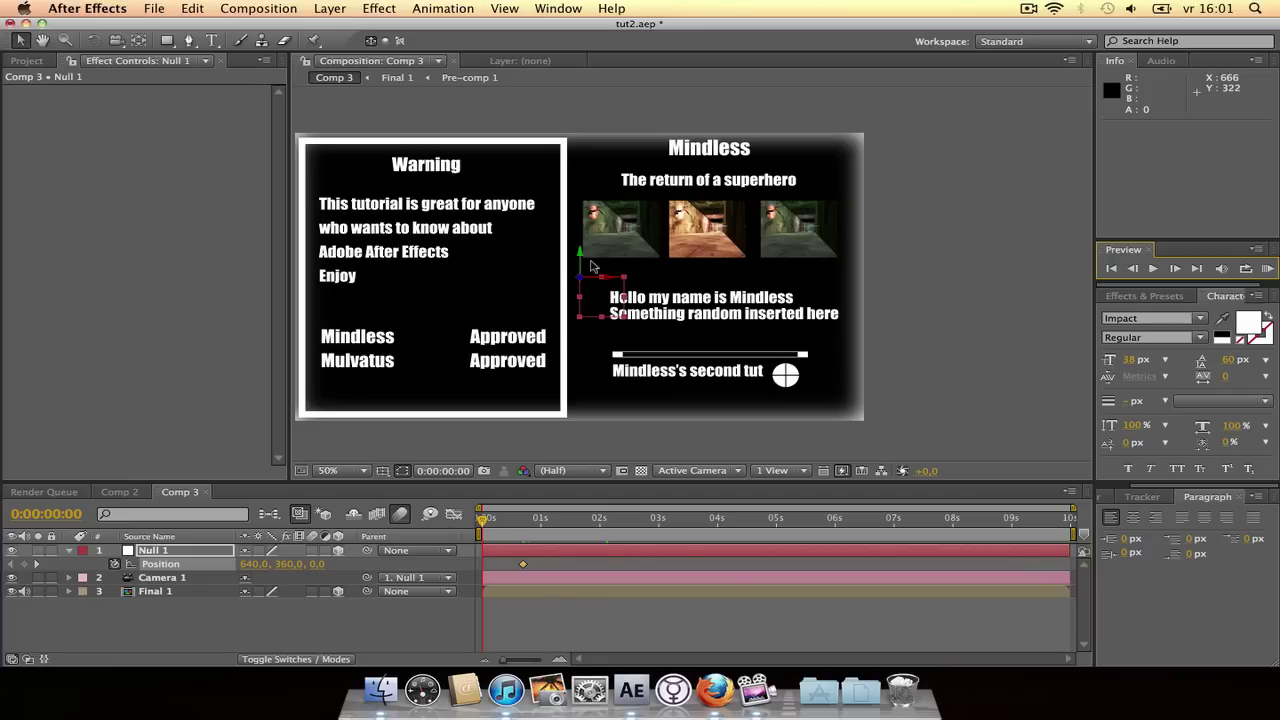
drag(587, 284, 680, 265)
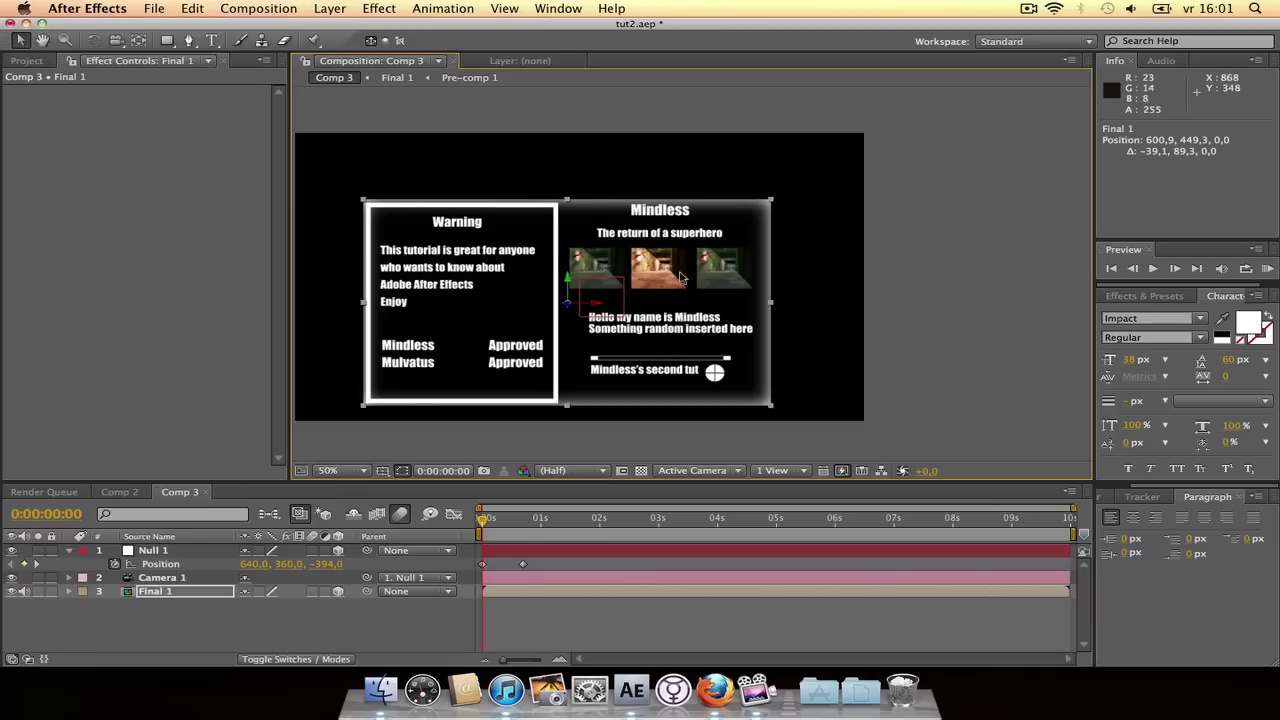
key(super+z)
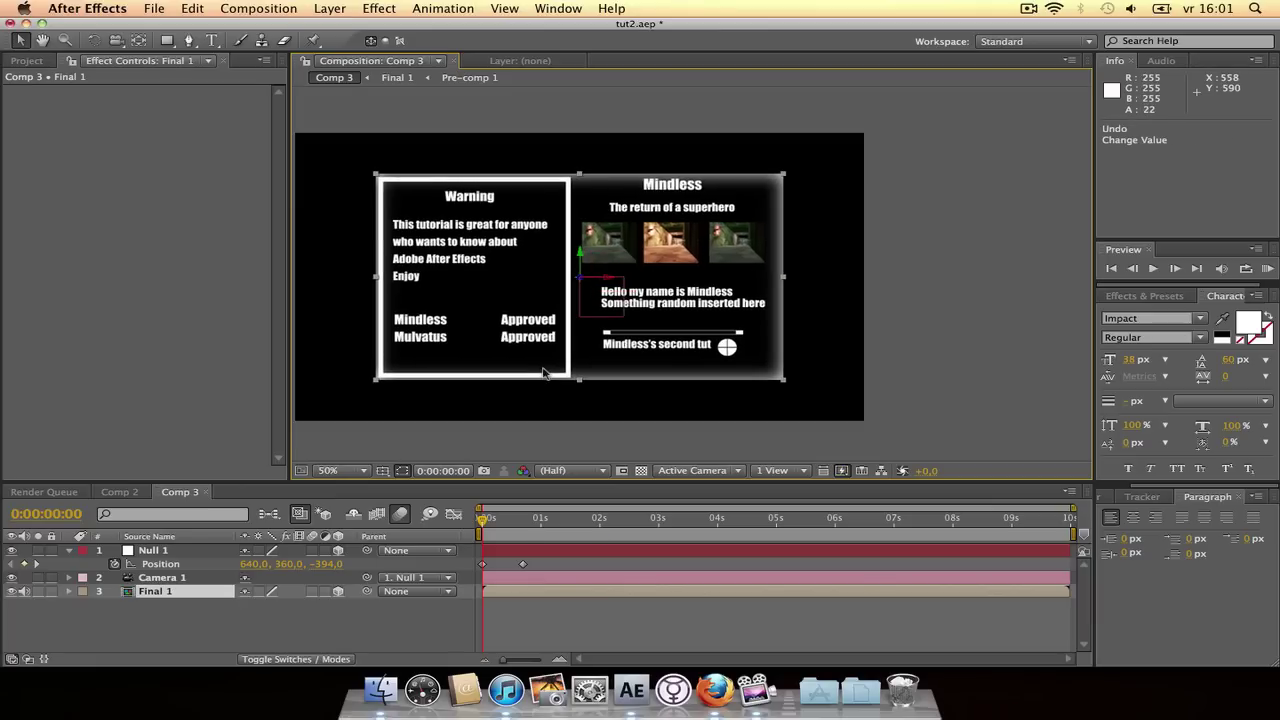
click(176, 551)
key(super+z)
click(187, 553)
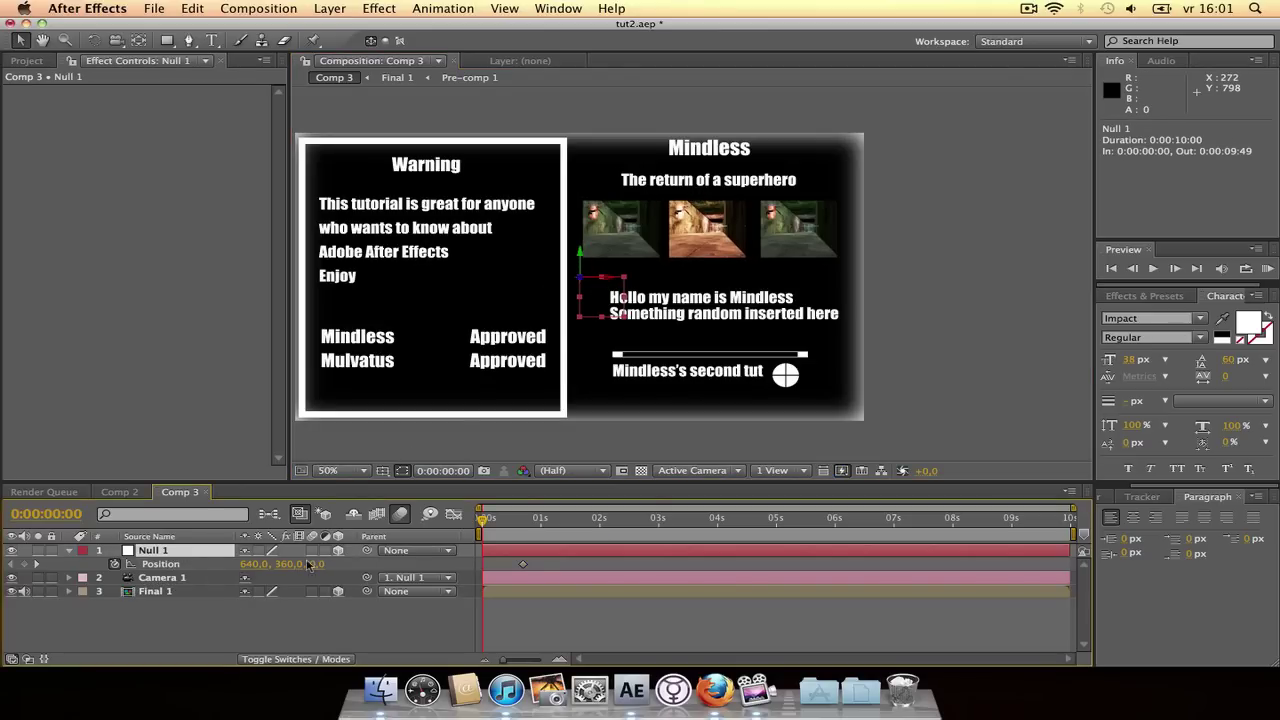
Keyframe Null 1's position with X 1231, Y -201 and a negative Z at the start, and 854.1, -32.5, 91.9 at 0:00:00:18
drag(315, 564, 175, 568)
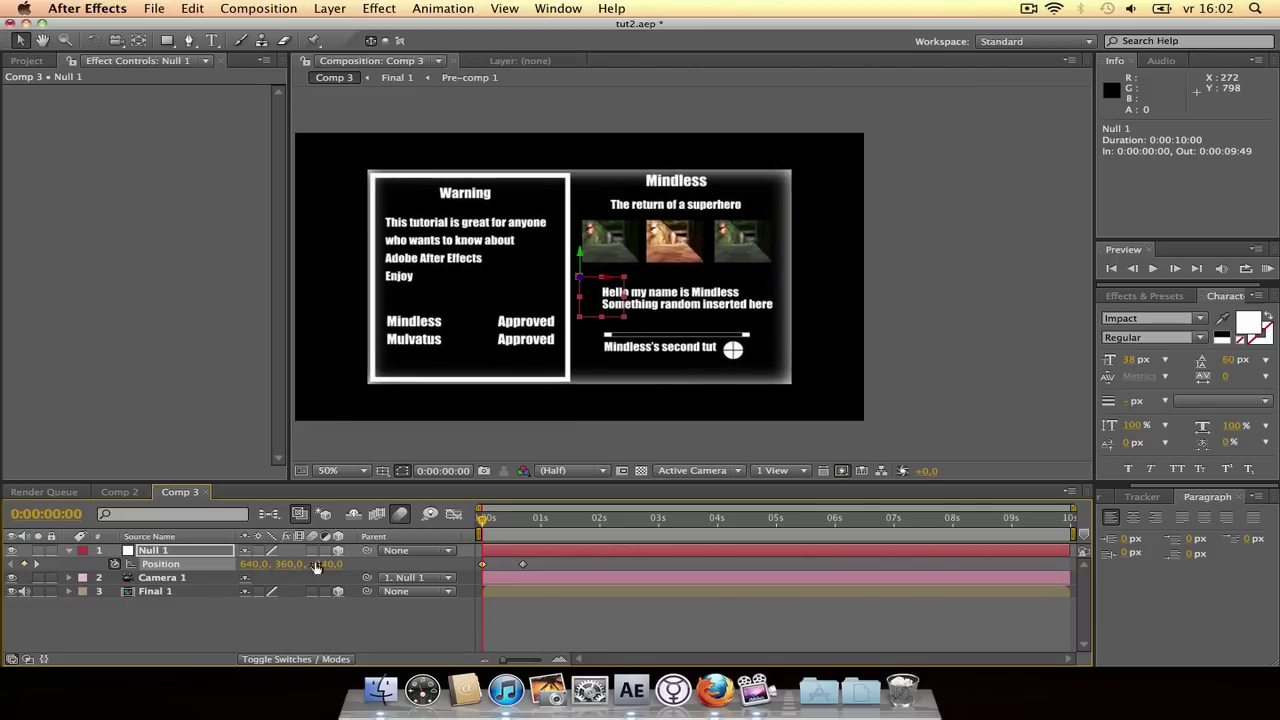
drag(284, 564, 381, 570)
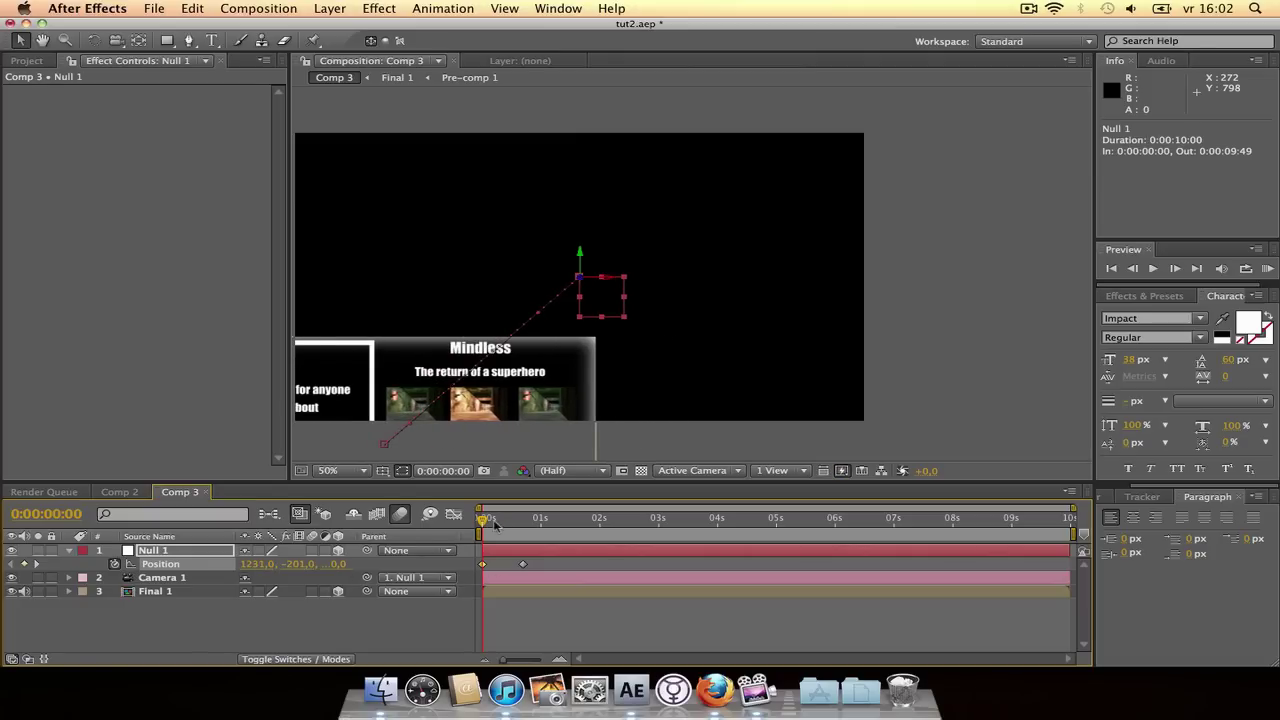
drag(488, 521, 503, 520)
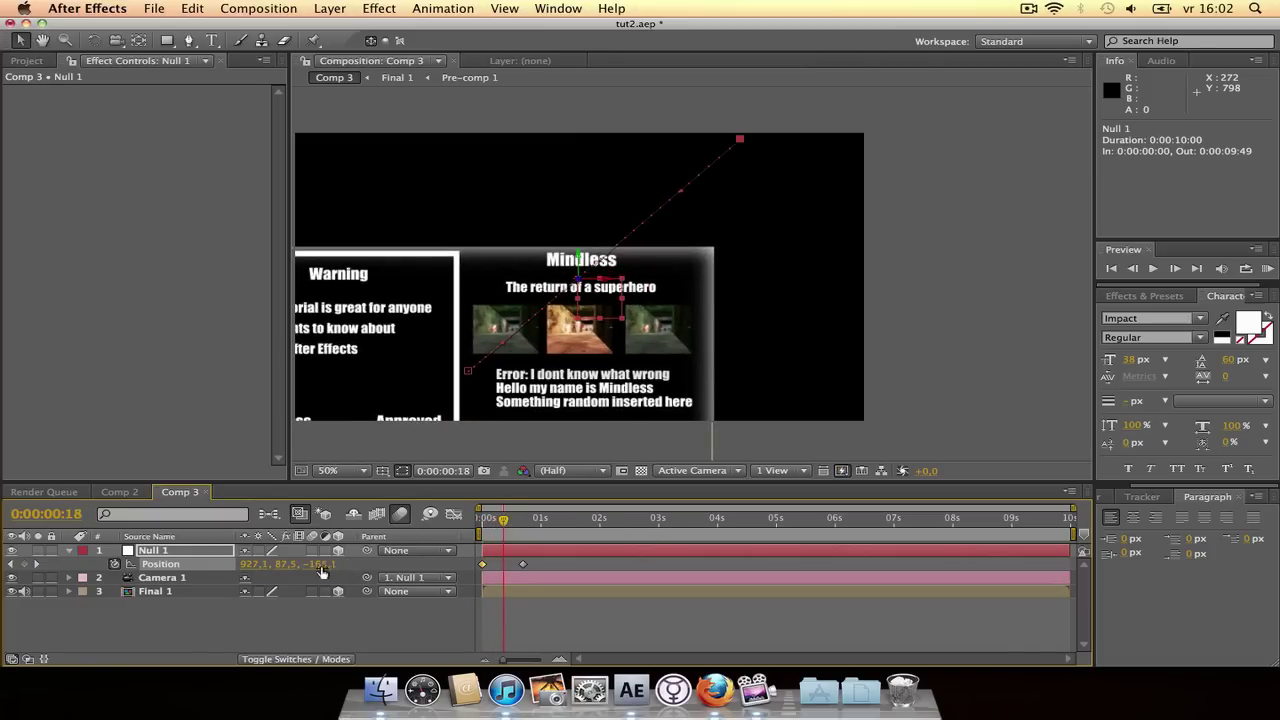
drag(318, 564, 500, 564)
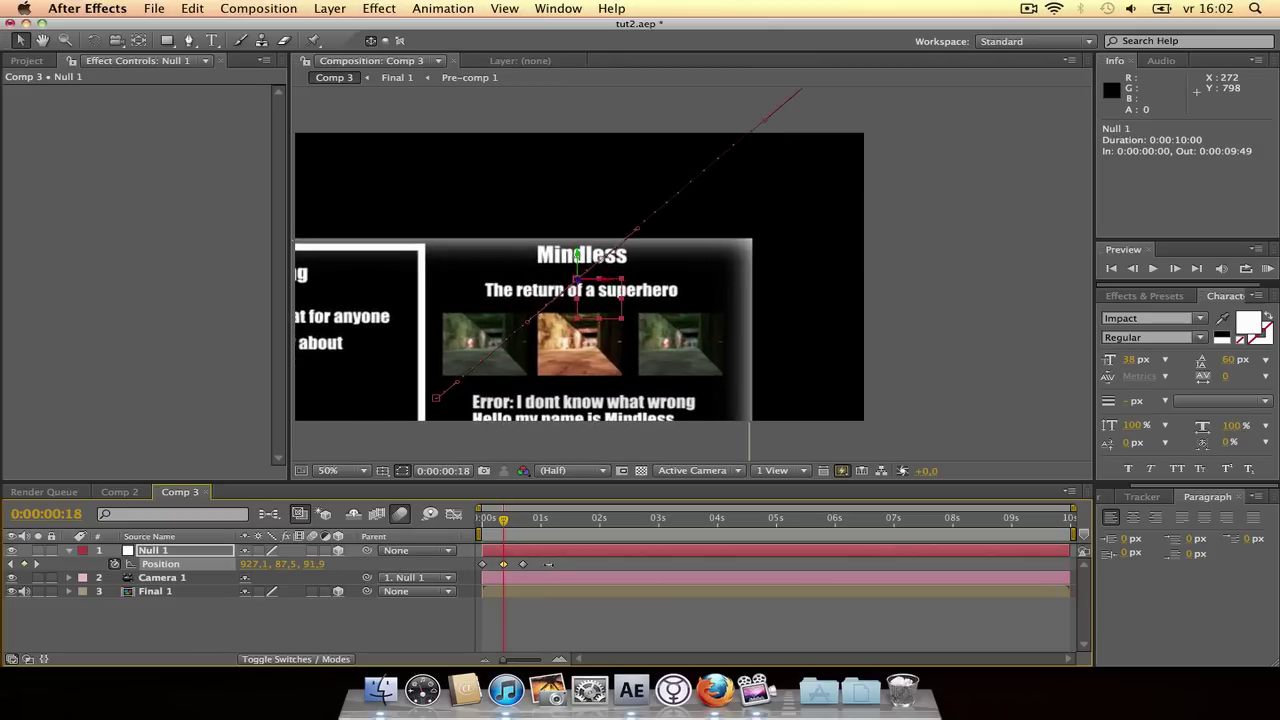
drag(285, 564, 250, 565)
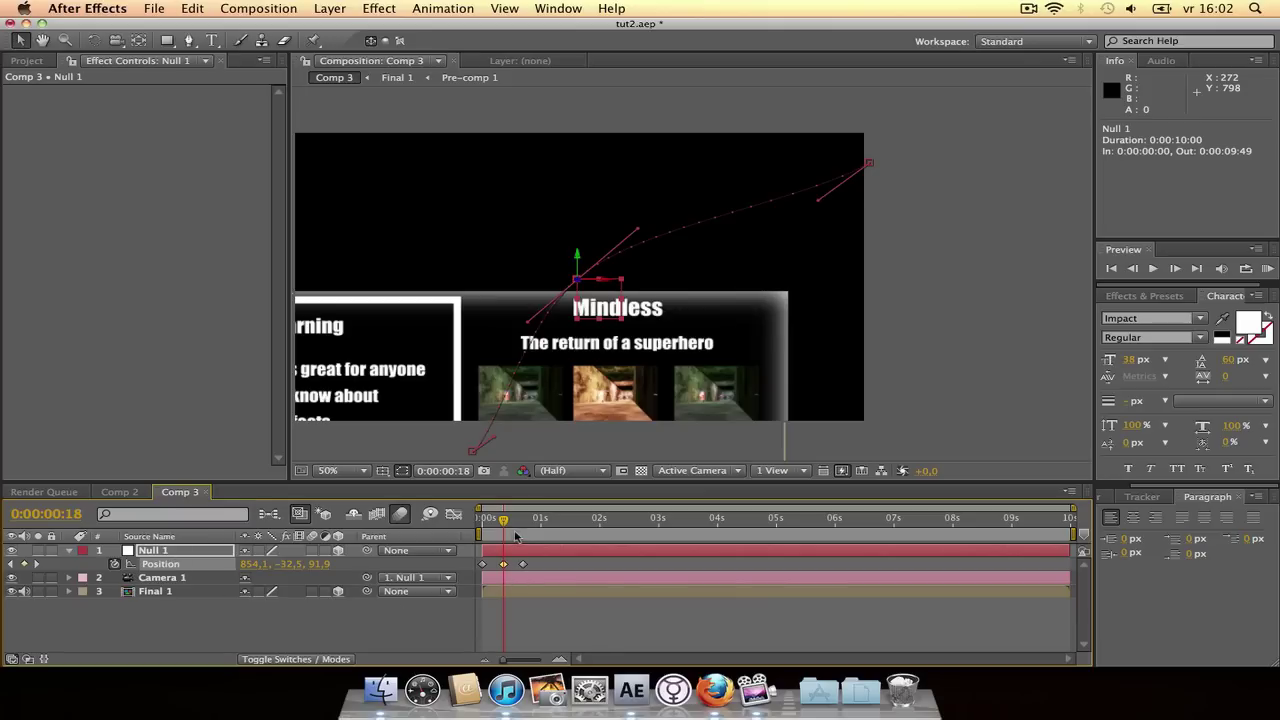
Set orientation and X, Y and Z rotation keyframes on Null 1 at 0:00:00:35 and return to the start
drag(505, 527, 526, 525)
key(r)
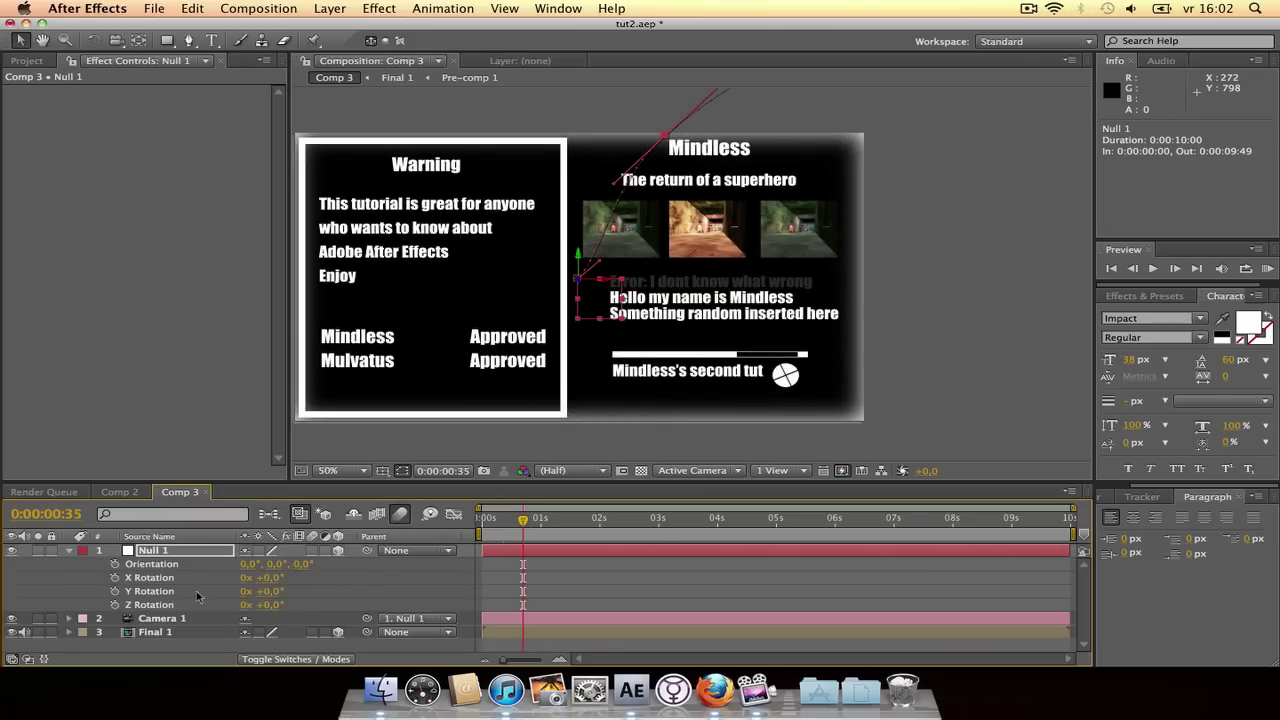
drag(118, 566, 115, 605)
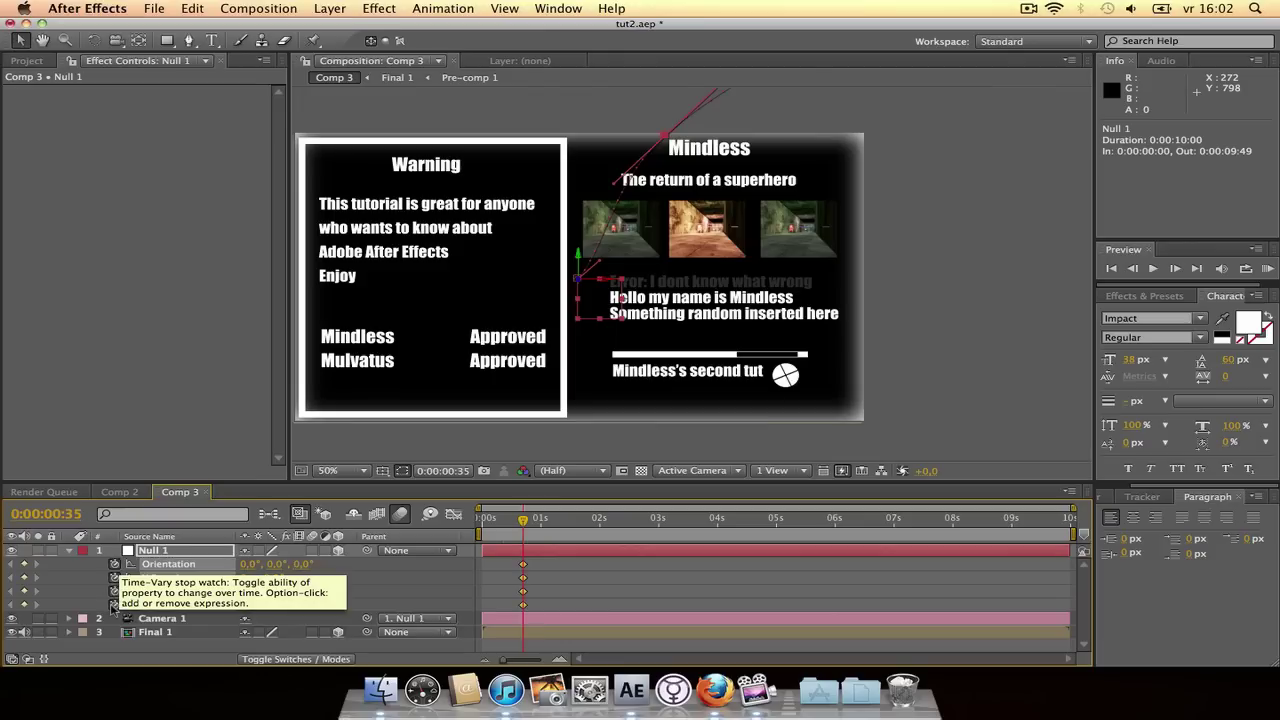
click(522, 520)
key(Home)
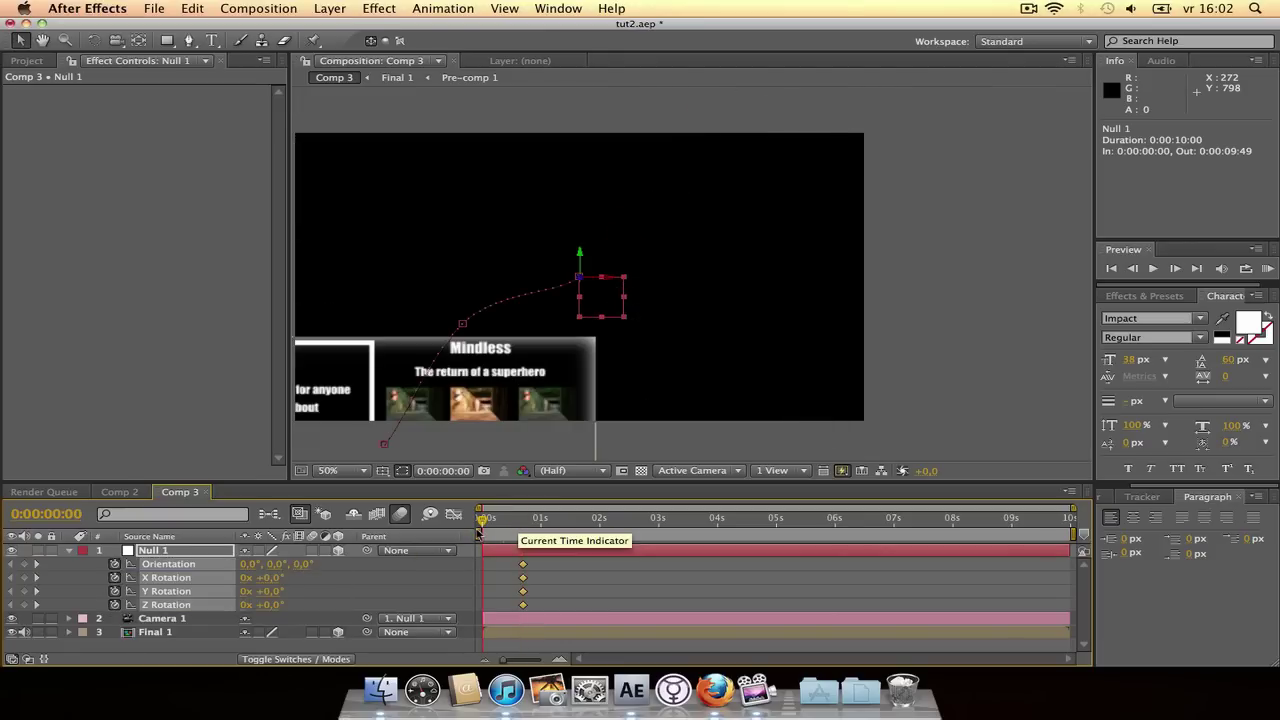
Keyframe Null 1's orientation at the start with X 28° and Z 346°, and apply Easy Ease to all its orientation and rotation keyframes
mouse_move(277, 564)
mouse_down()
mouse_move(307, 571)
mouse_move(268, 565)
mouse_move(280, 564)
mouse_up()
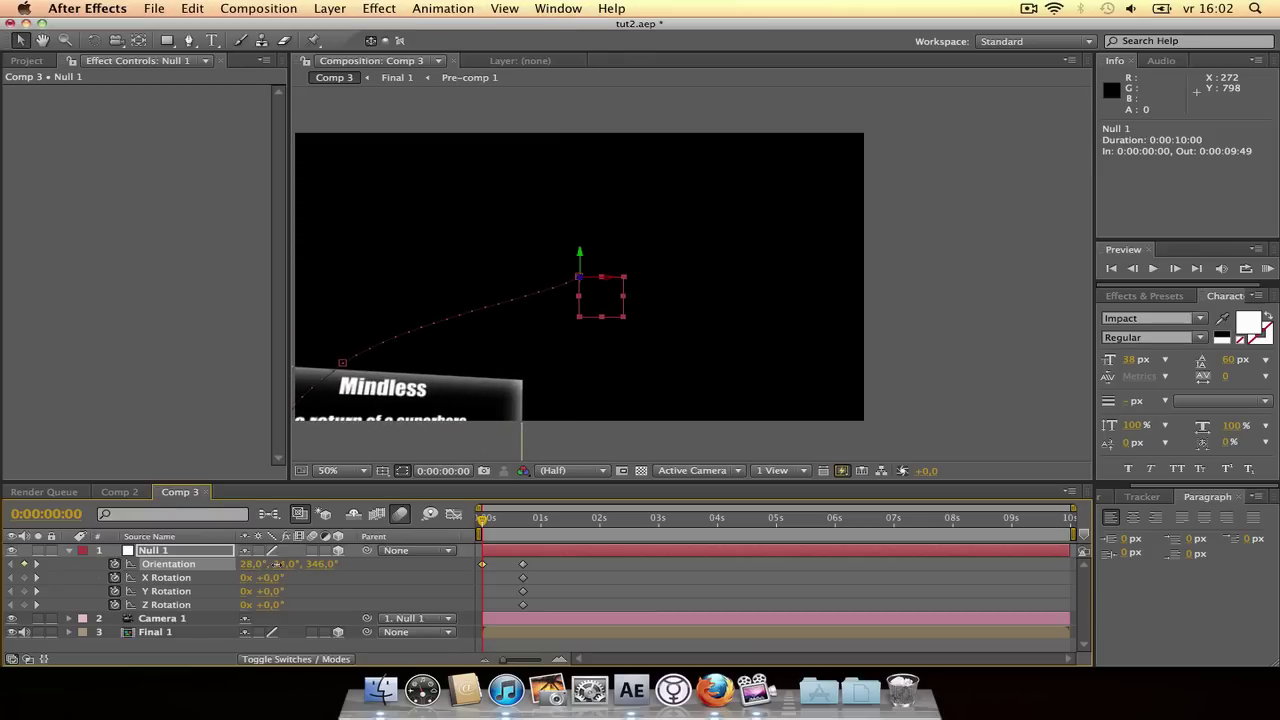
drag(483, 528, 498, 552)
drag(554, 604, 484, 566)
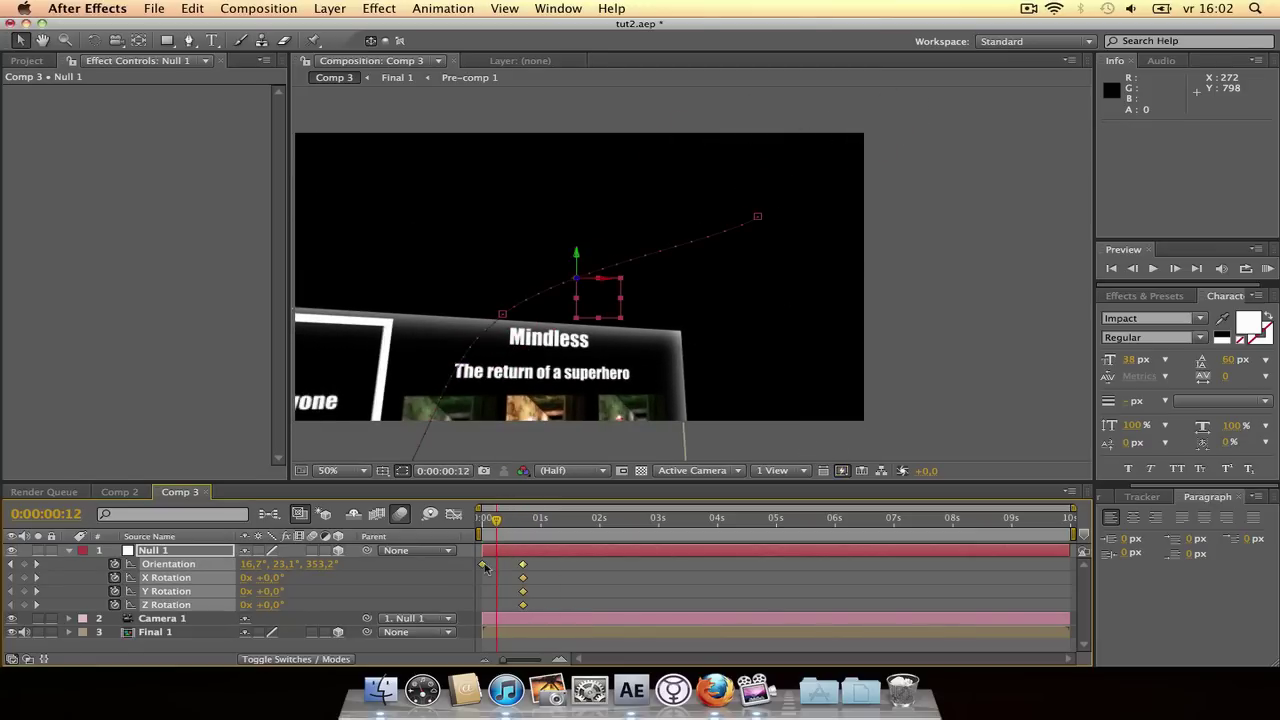
right_click(526, 568)
mouse_move(605, 650)
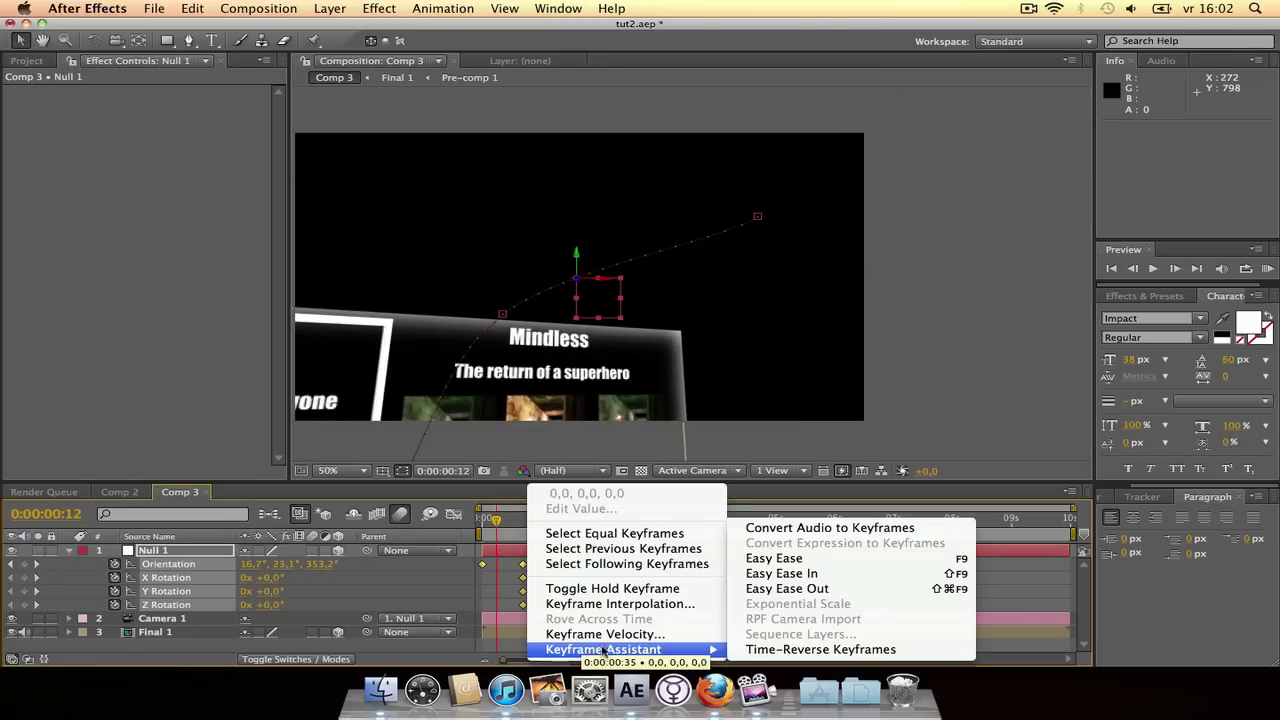
click(775, 557)
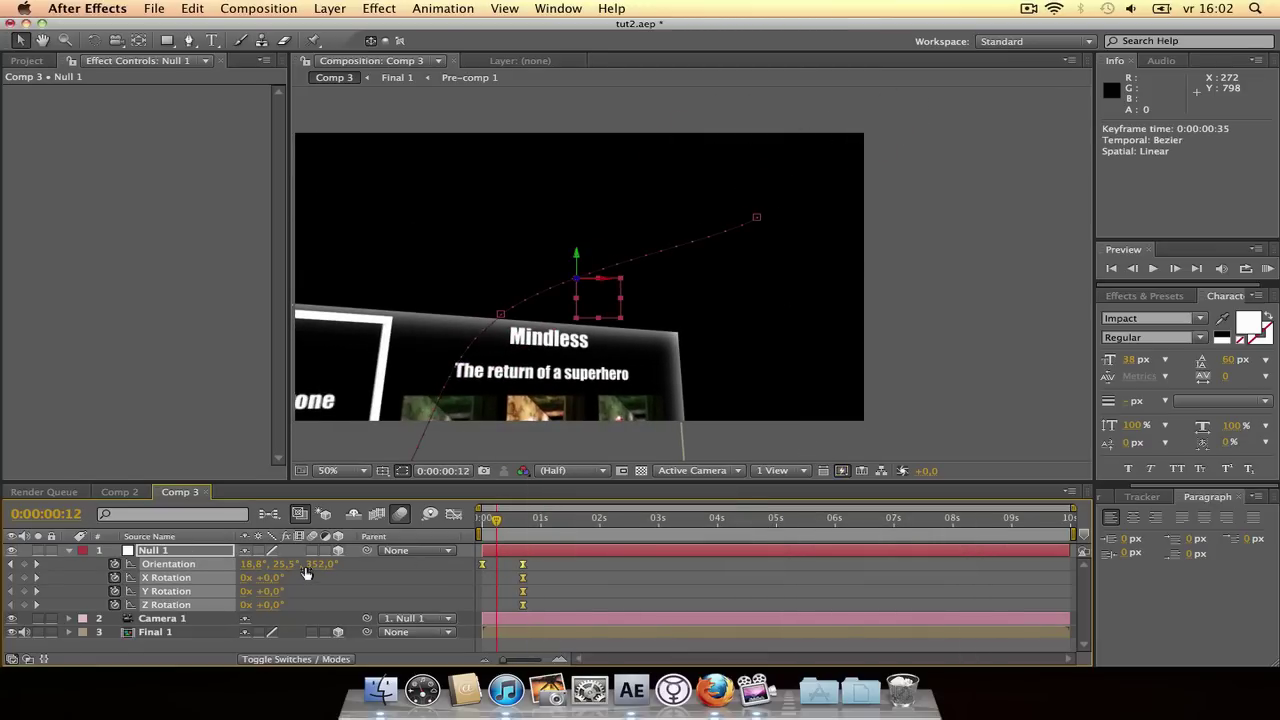
Apply Easy Ease to Null 1's last position keyframe at 0:00:00:35
key(p)
double_click(522, 566)
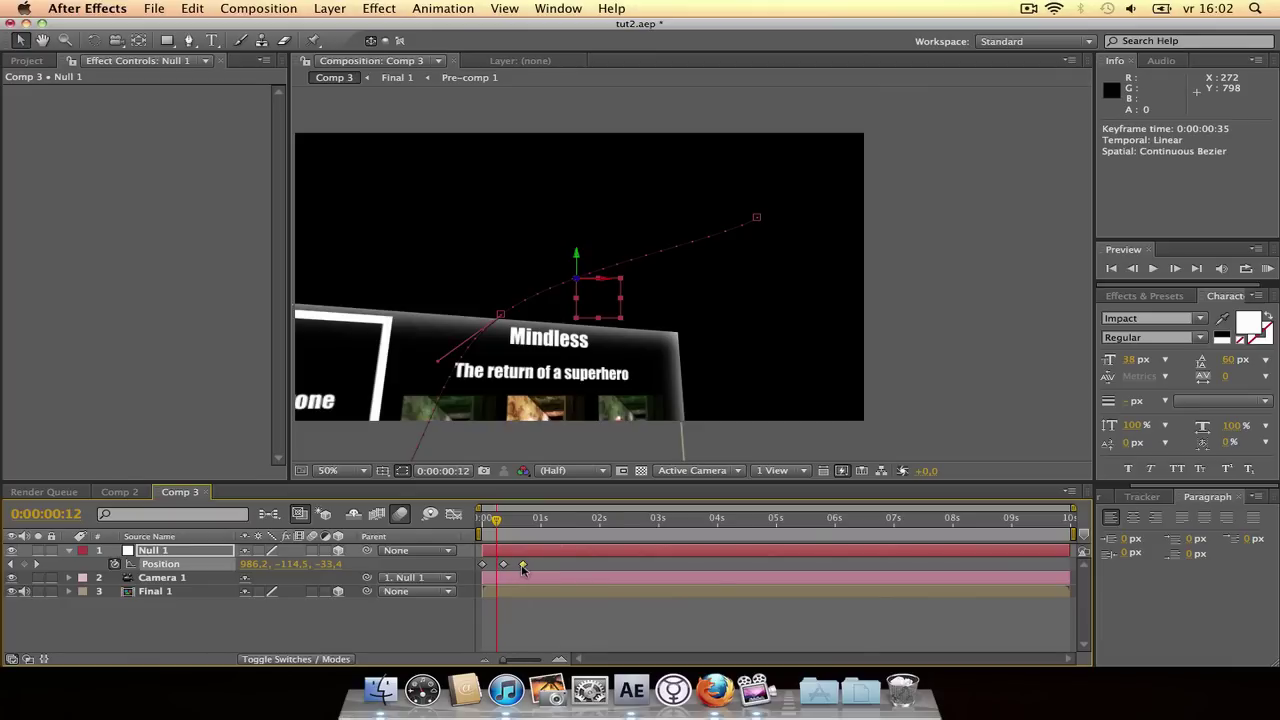
click(30, 232)
right_click(524, 567)
mouse_move(590, 648)
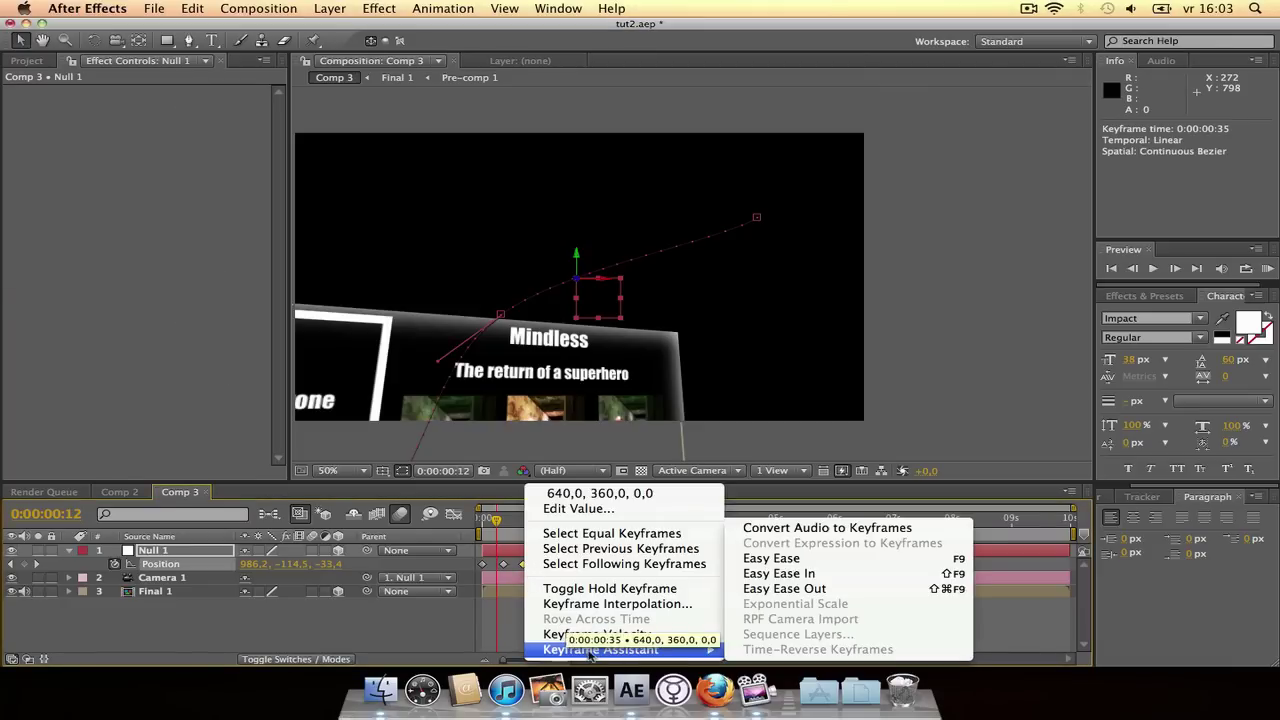
click(770, 558)
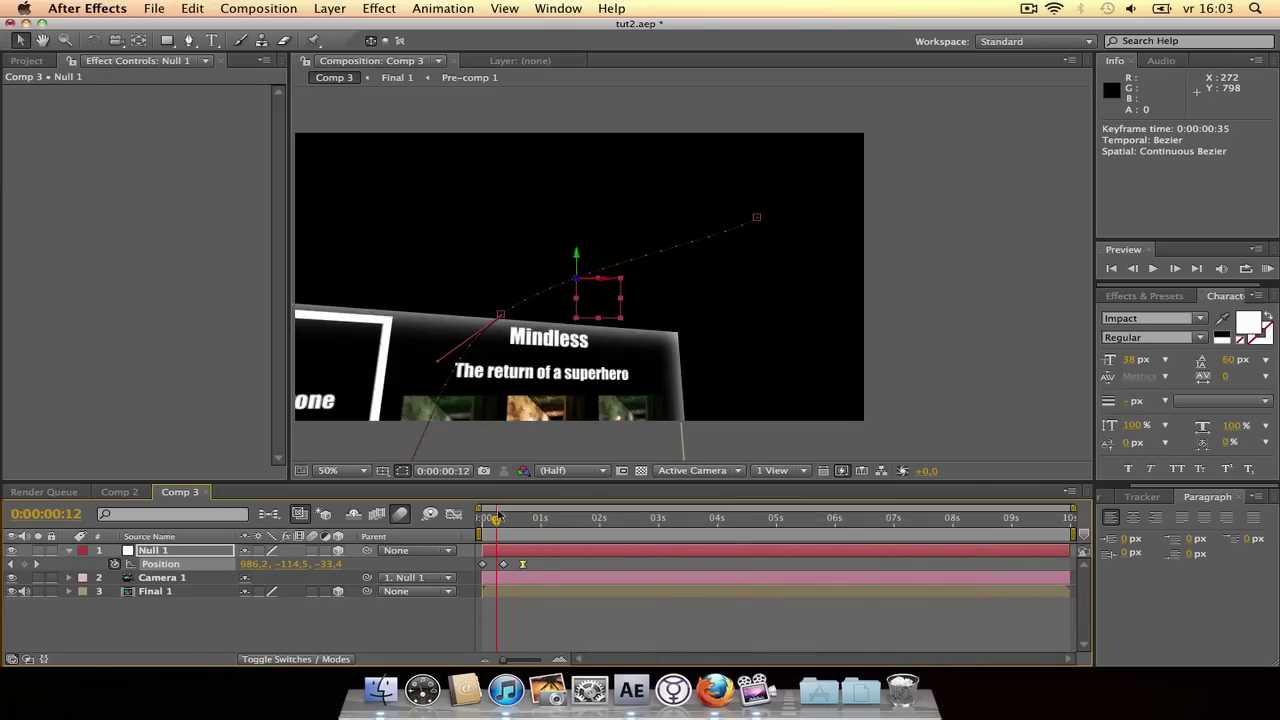
Check the camera move around 0:00:00:30, shorten the work area to end at 0:00:05:01 and deselect Null 1
drag(498, 517, 517, 532)
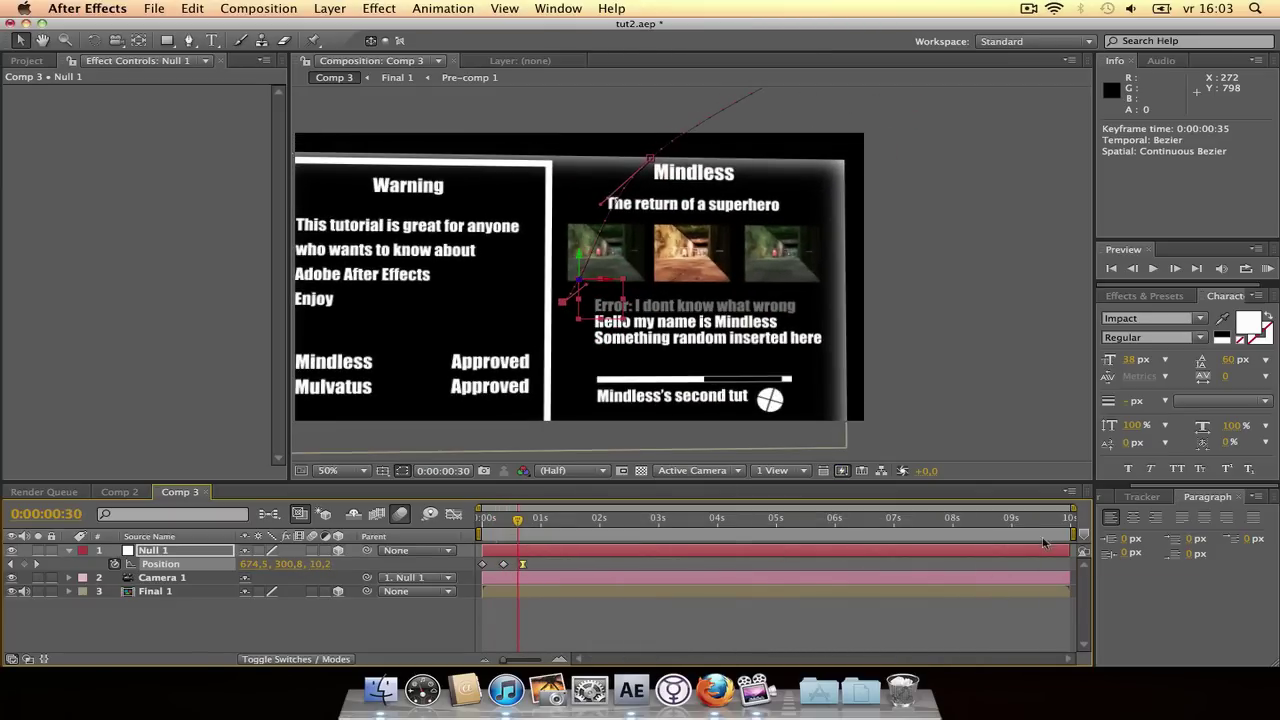
mouse_move(1072, 533)
mouse_down()
mouse_move(770, 533)
mouse_move(781, 533)
mouse_up()
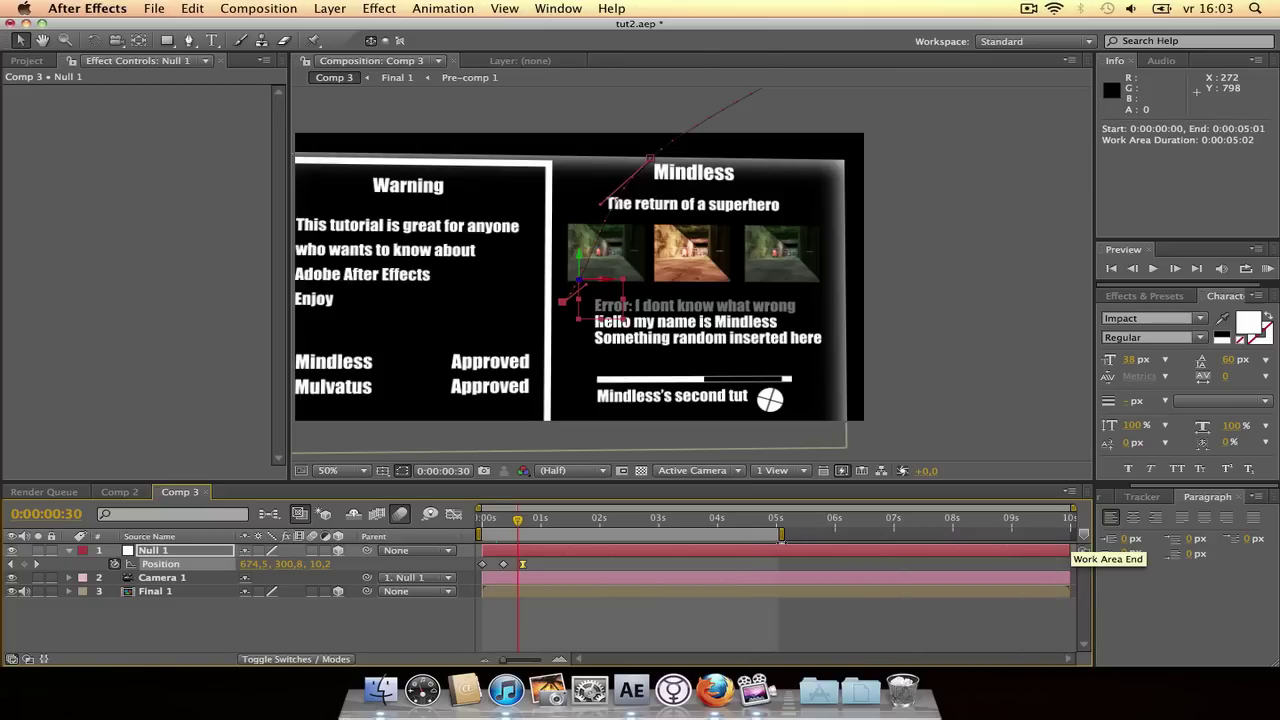
click(907, 385)
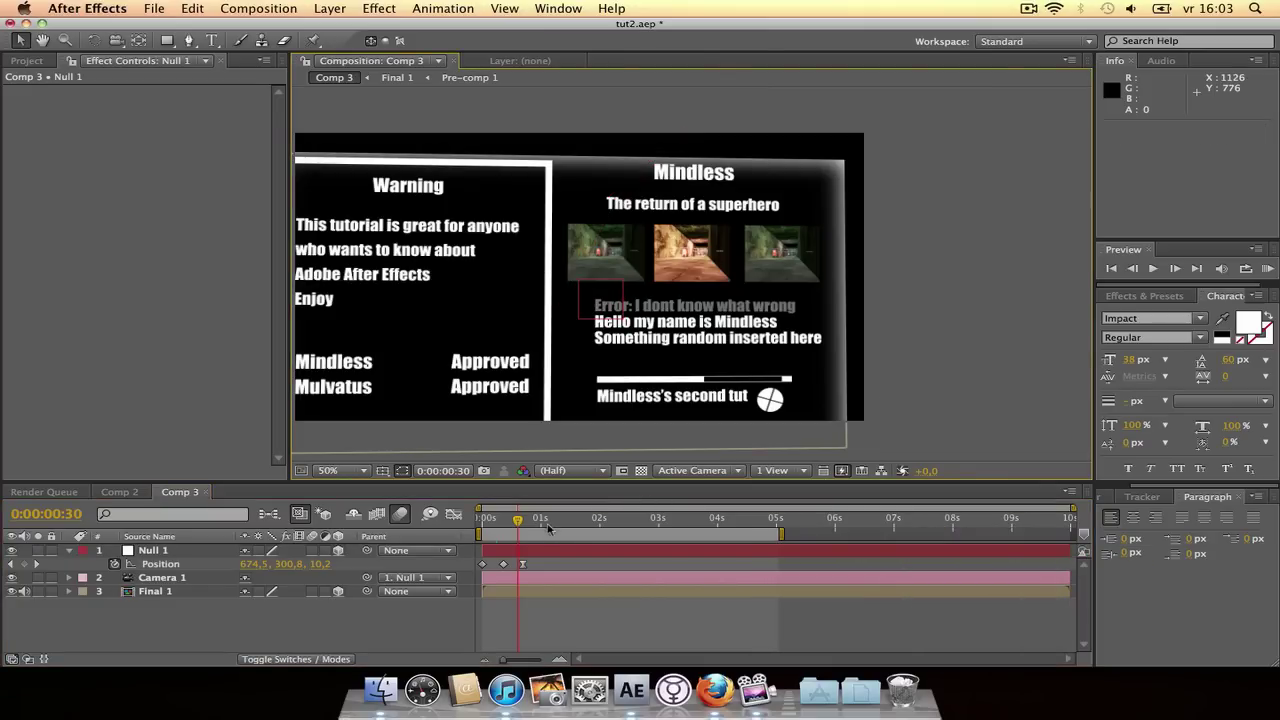
Play a RAM preview of Comp 3's camera move, stop it and inspect the loading screen frames up to about three seconds
drag(548, 529, 521, 550)
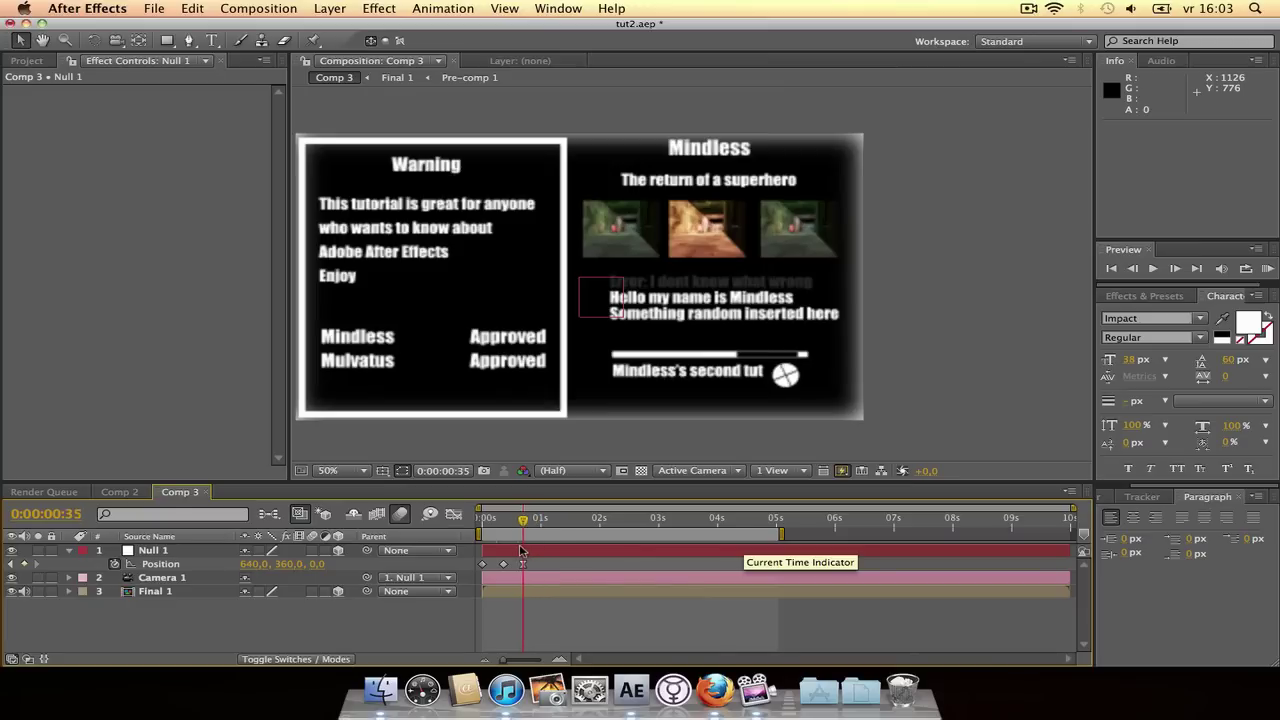
right_click(885, 350)
mouse_move(890, 406)
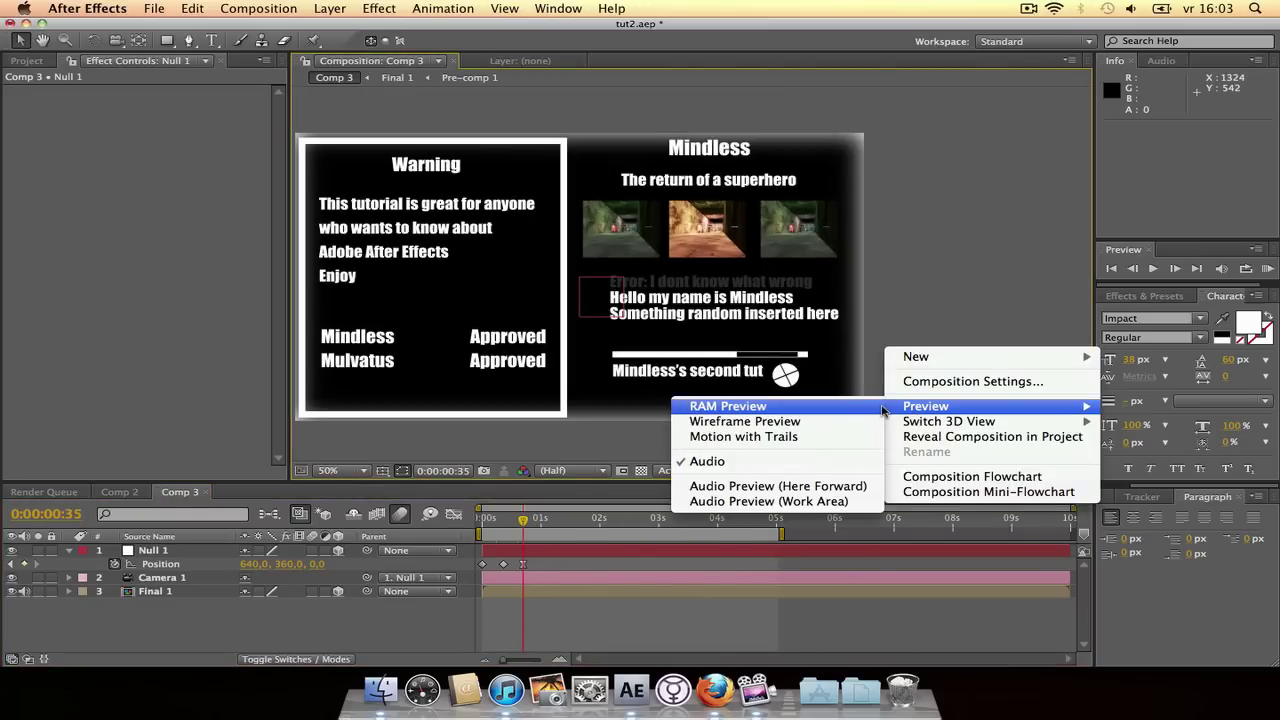
key(Return)
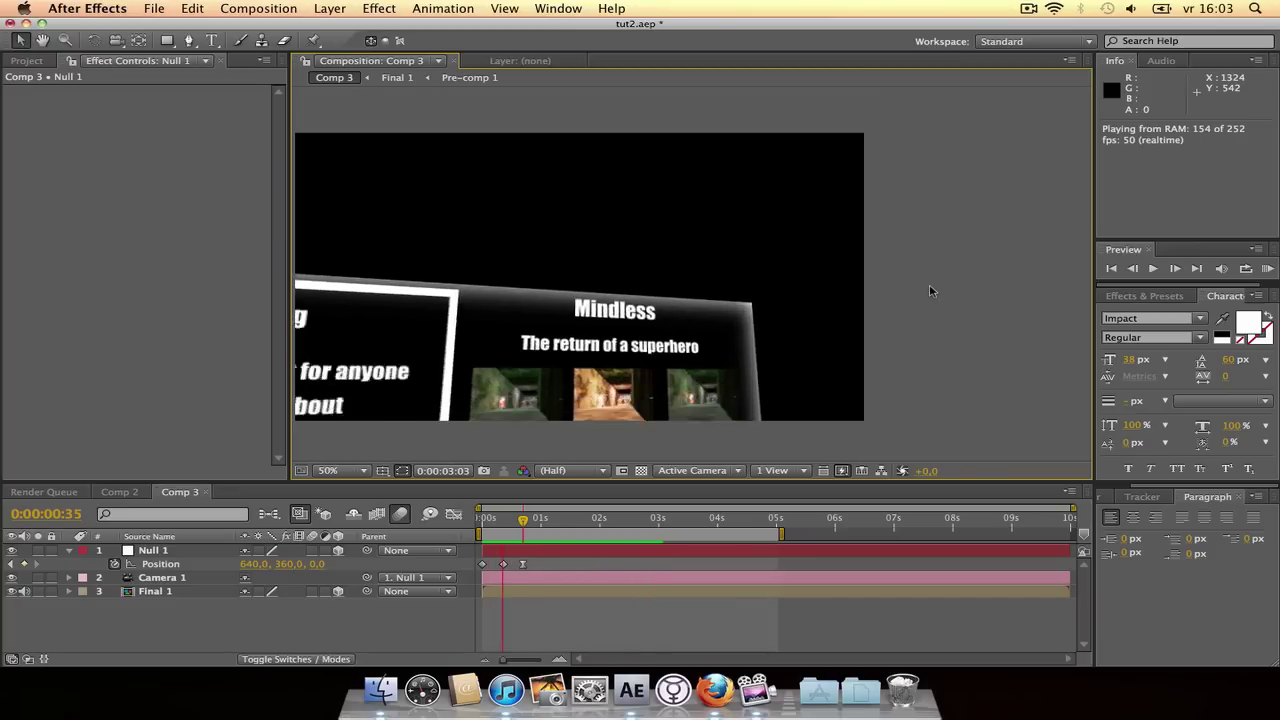
key(space)
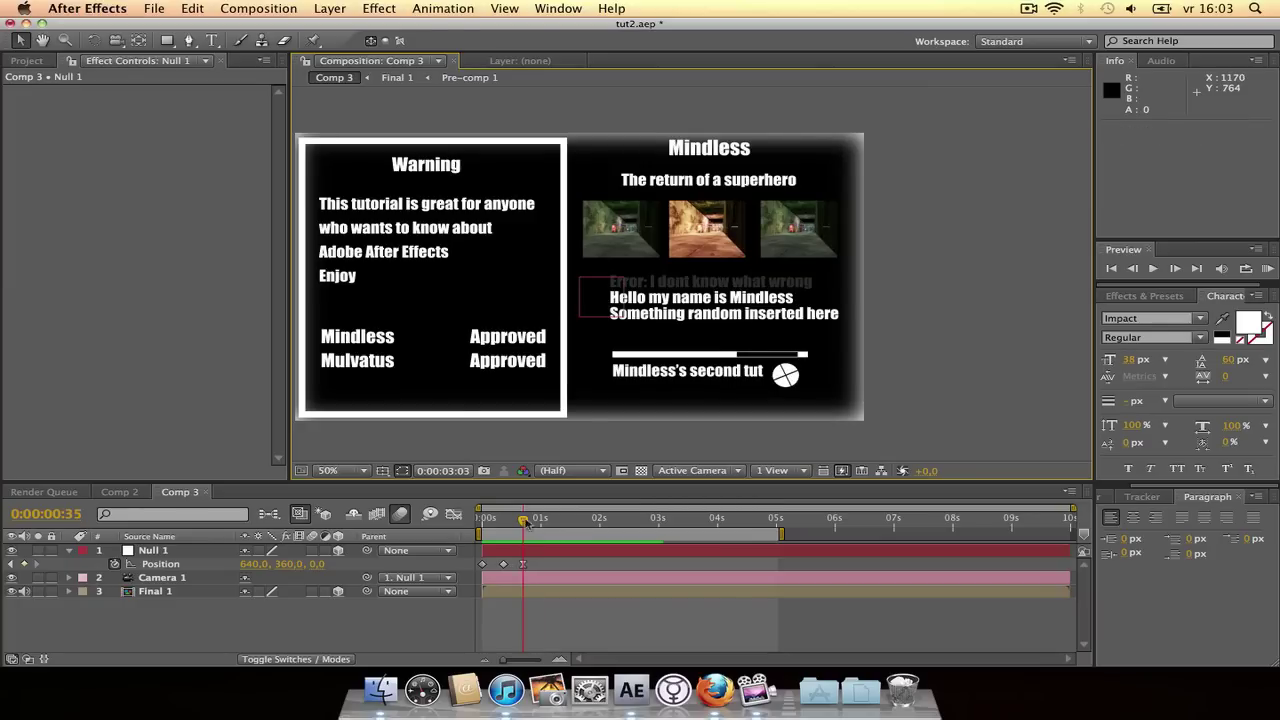
drag(521, 520, 668, 541)
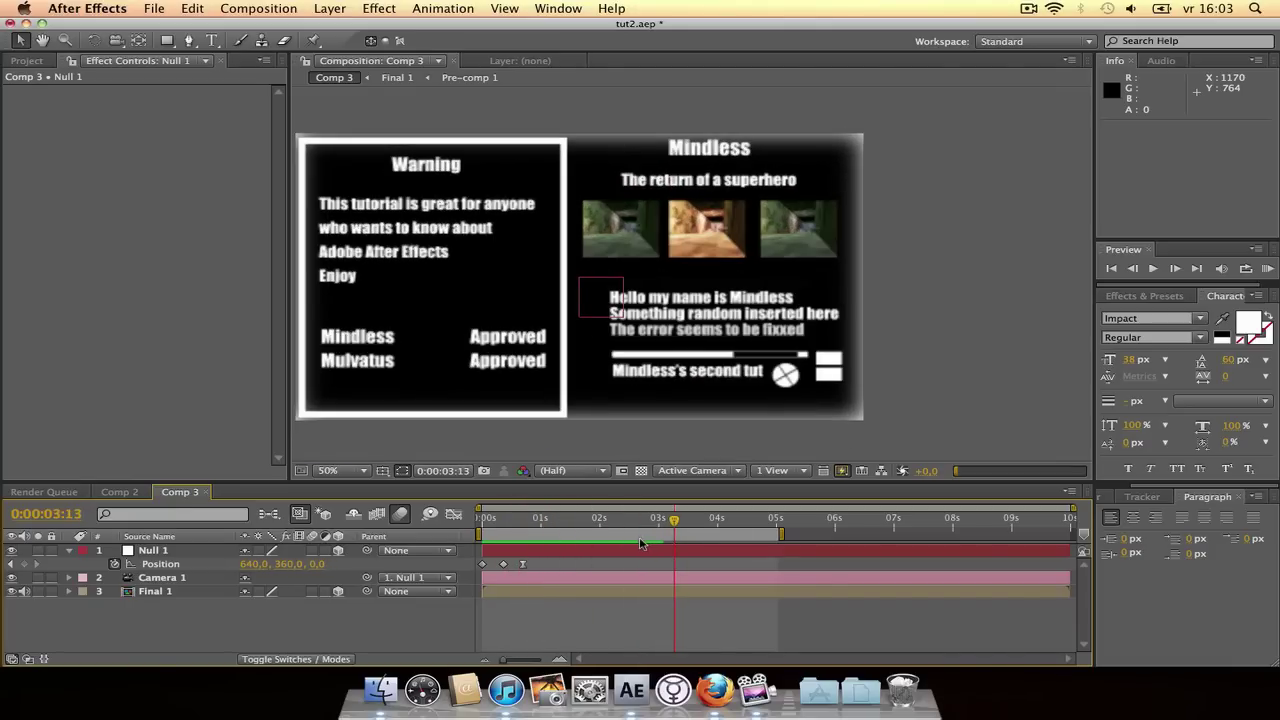
click(642, 540)
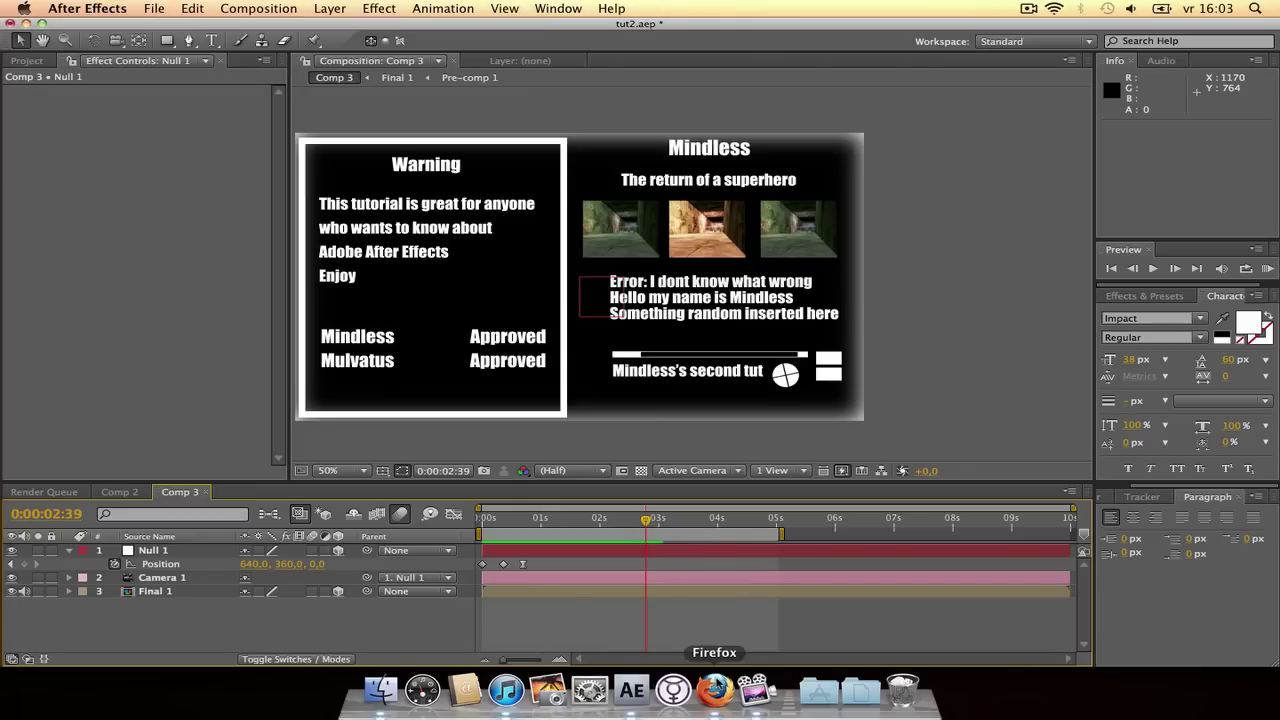
Switch to Firefox, open the orange sunset photo with ships in the contest's EMOTION category and view its entry page
click(714, 690)
scroll(143, 440, up, 3)
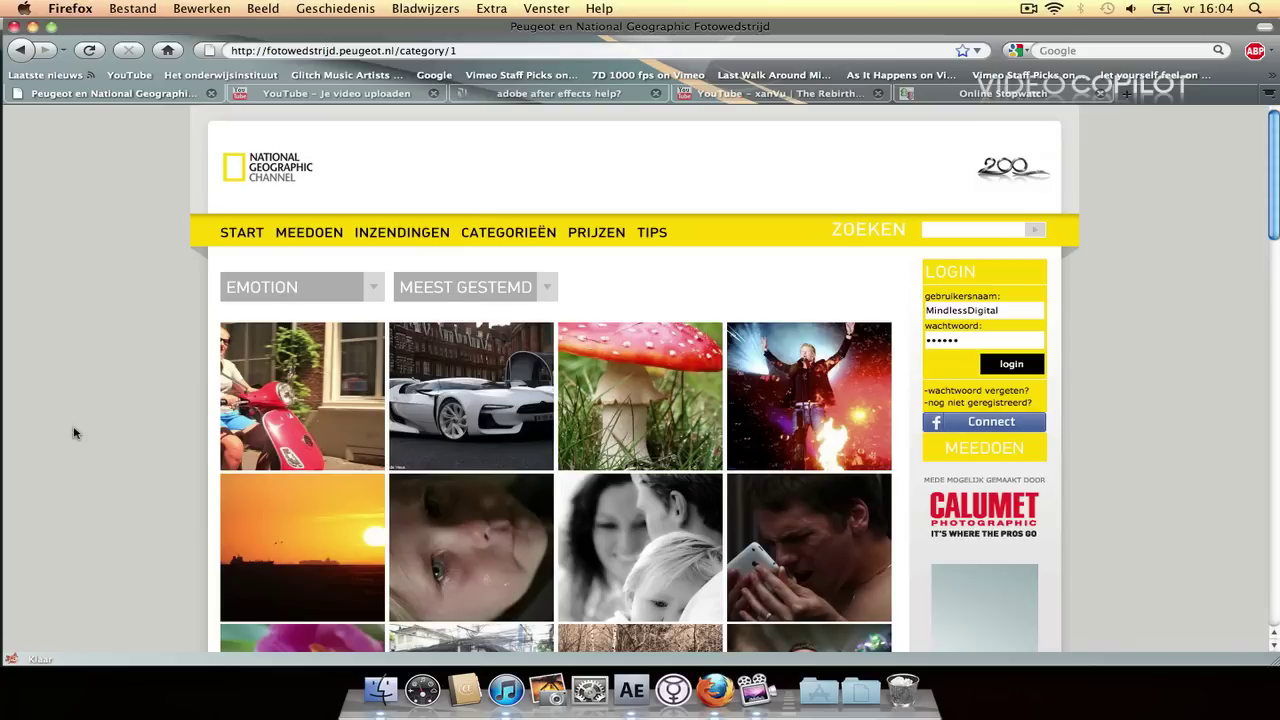
click(310, 566)
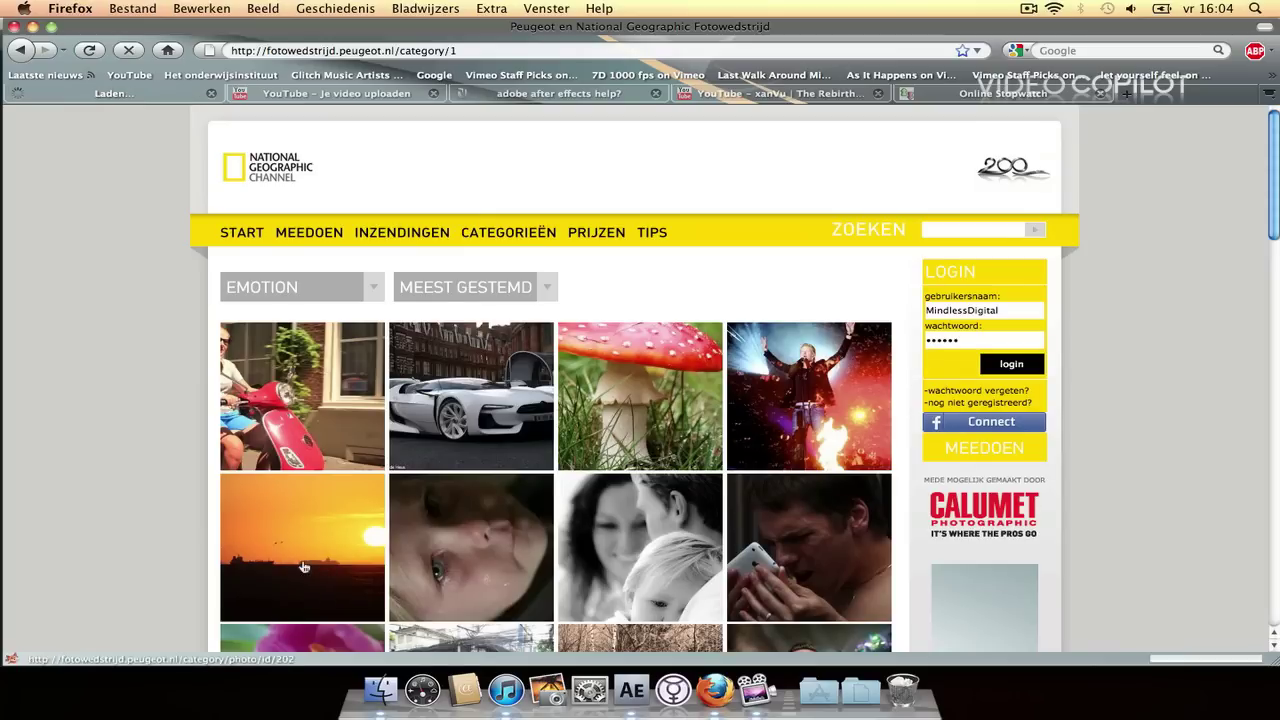
scroll(221, 515, down, 5)
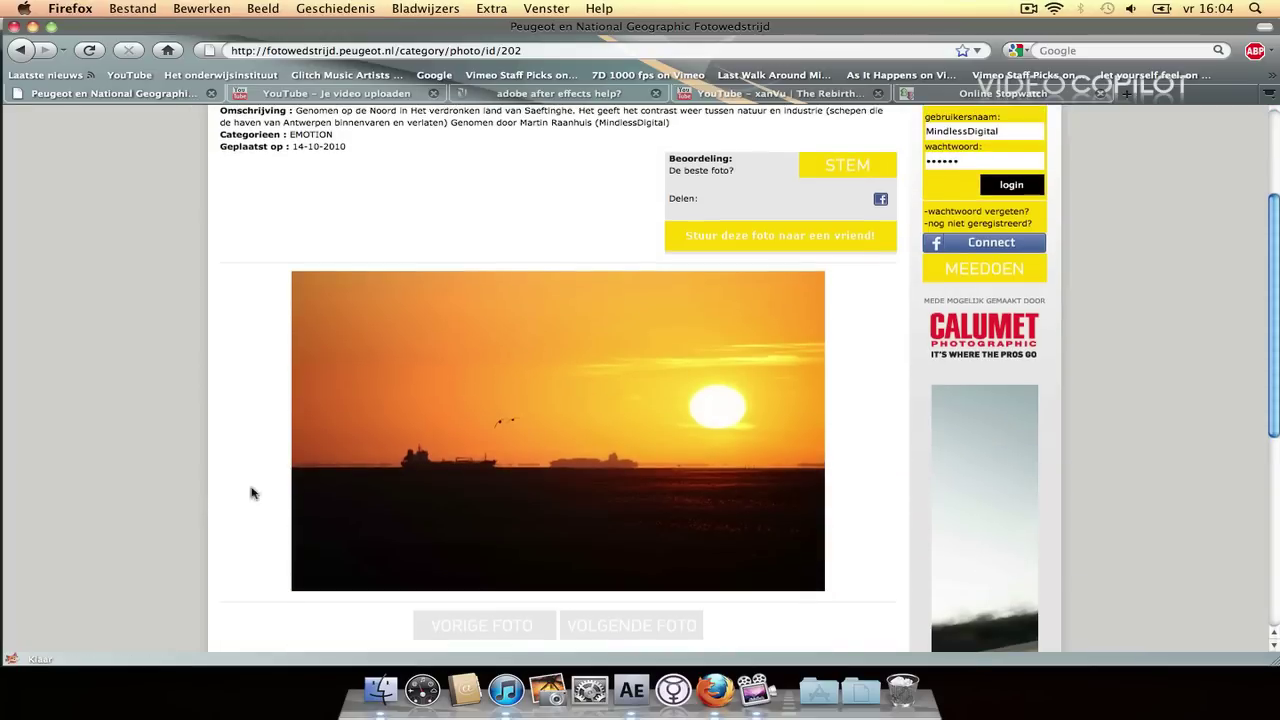
scroll(251, 491, up, 1)
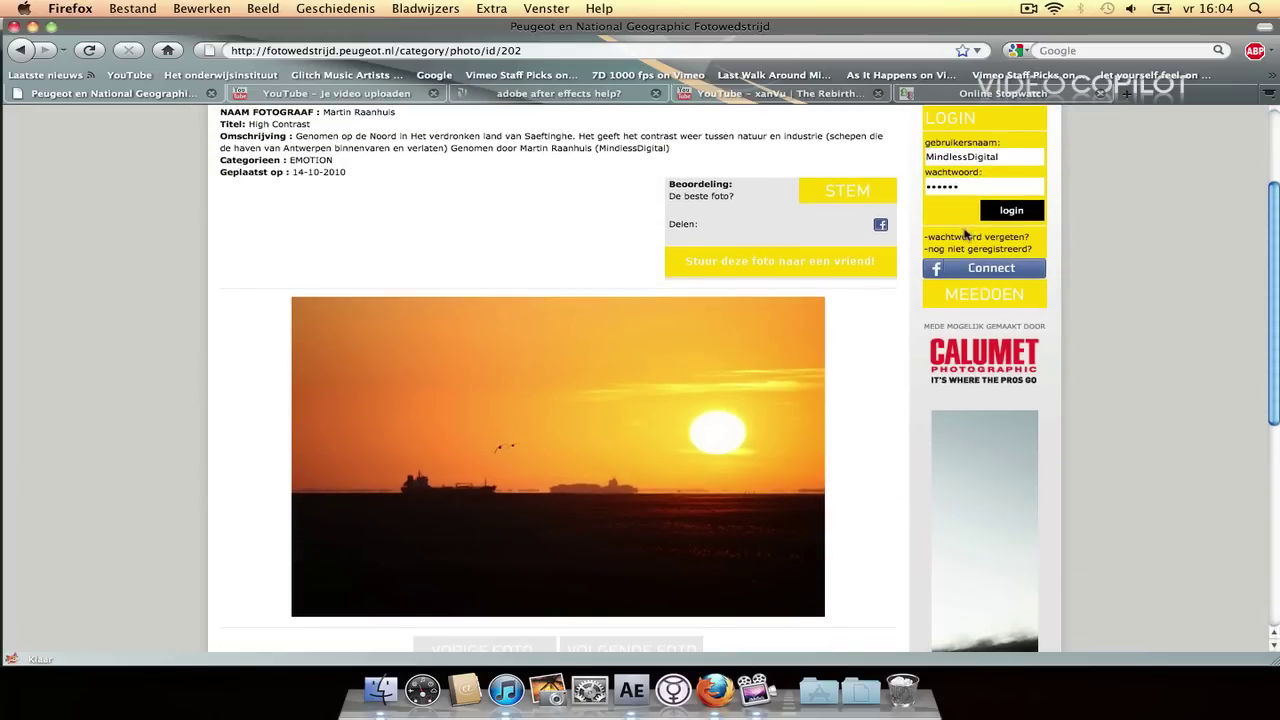